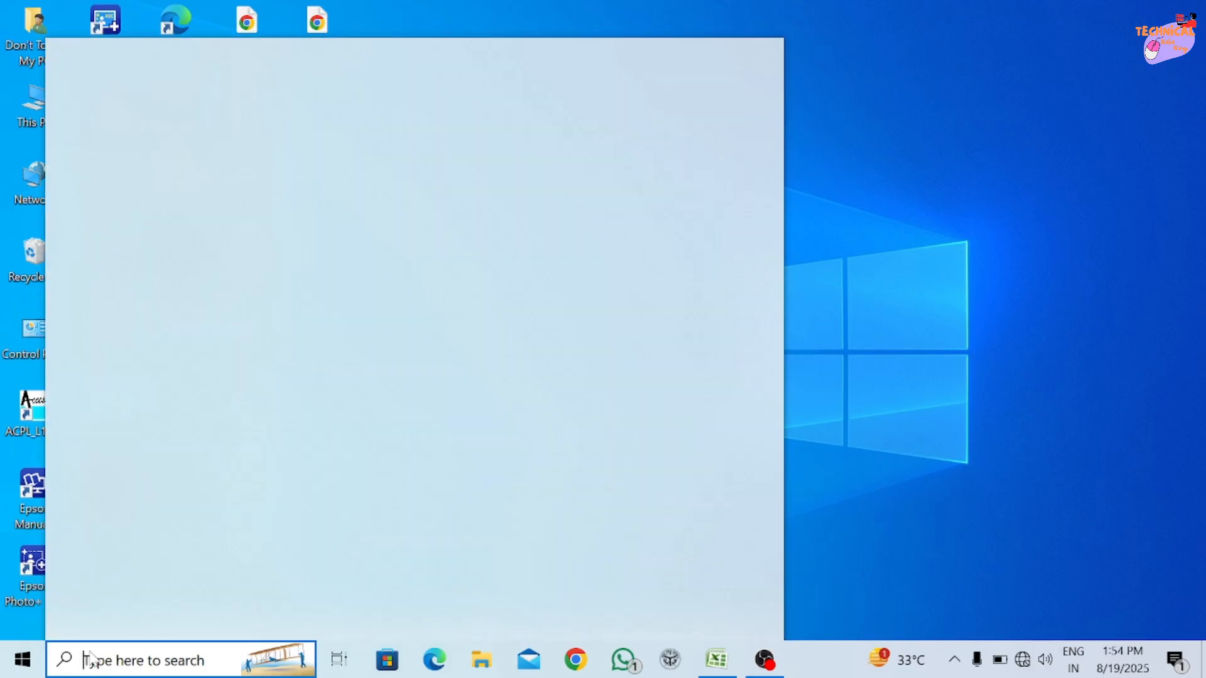
Search Windows for excel and launch Microsoft Office Excel 2007.
type("e")
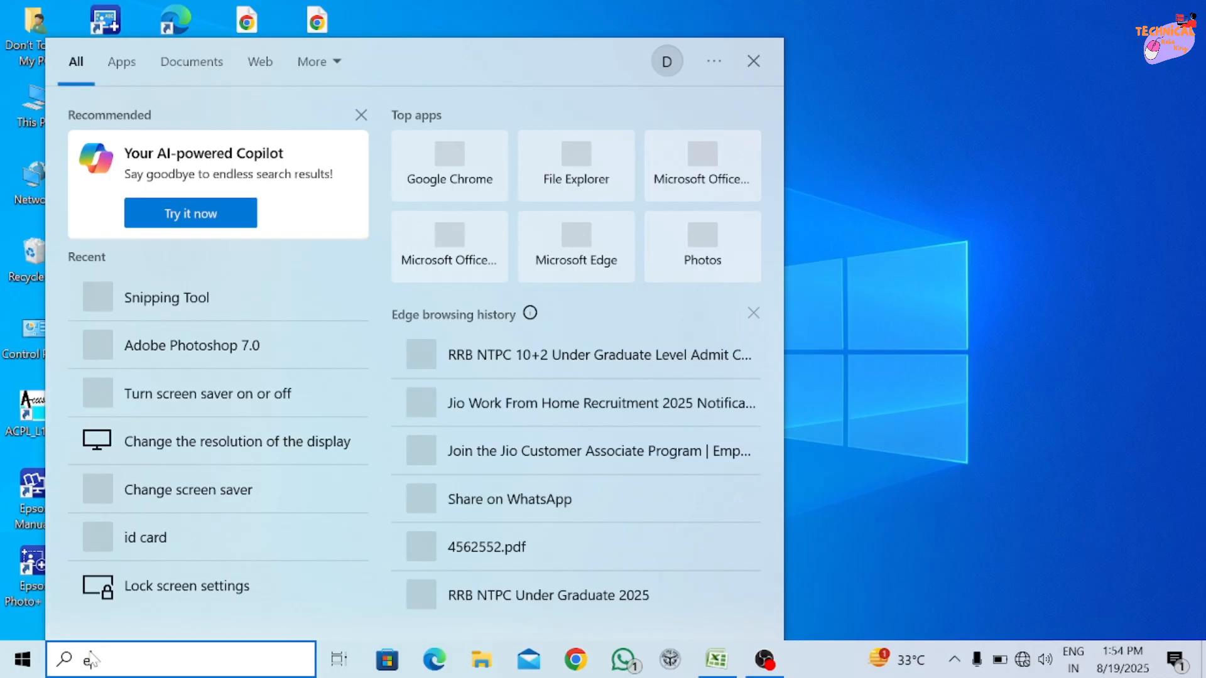
type("xcel")
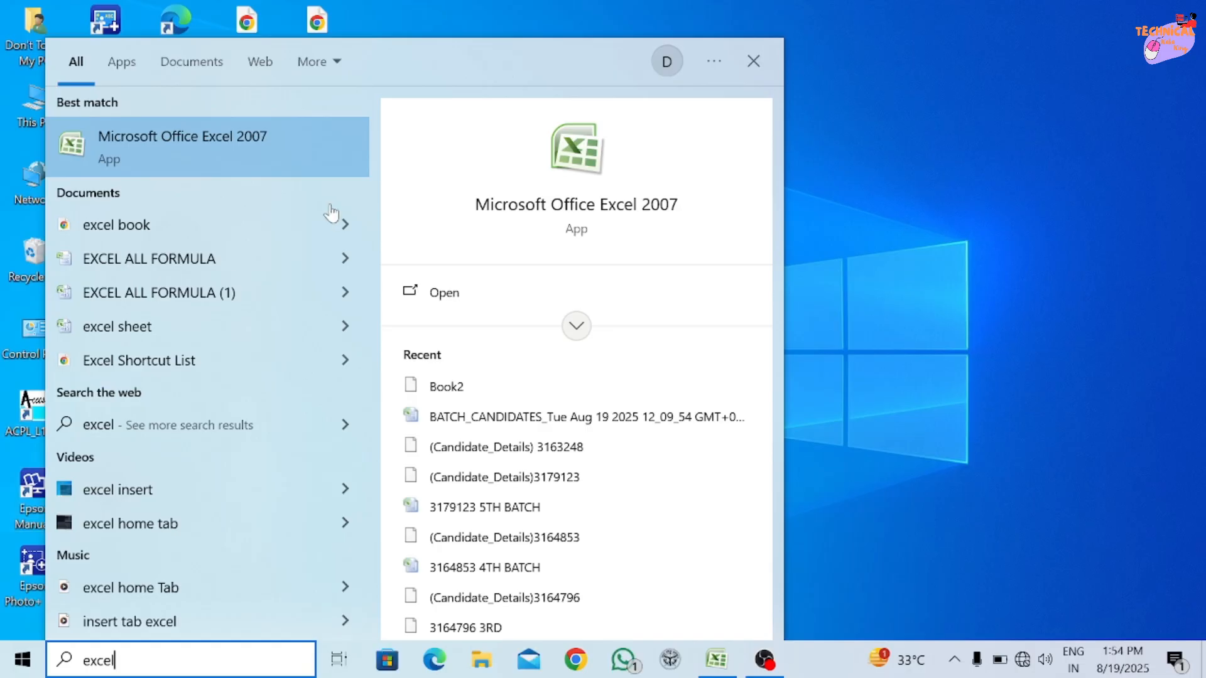
left_click(261, 135)
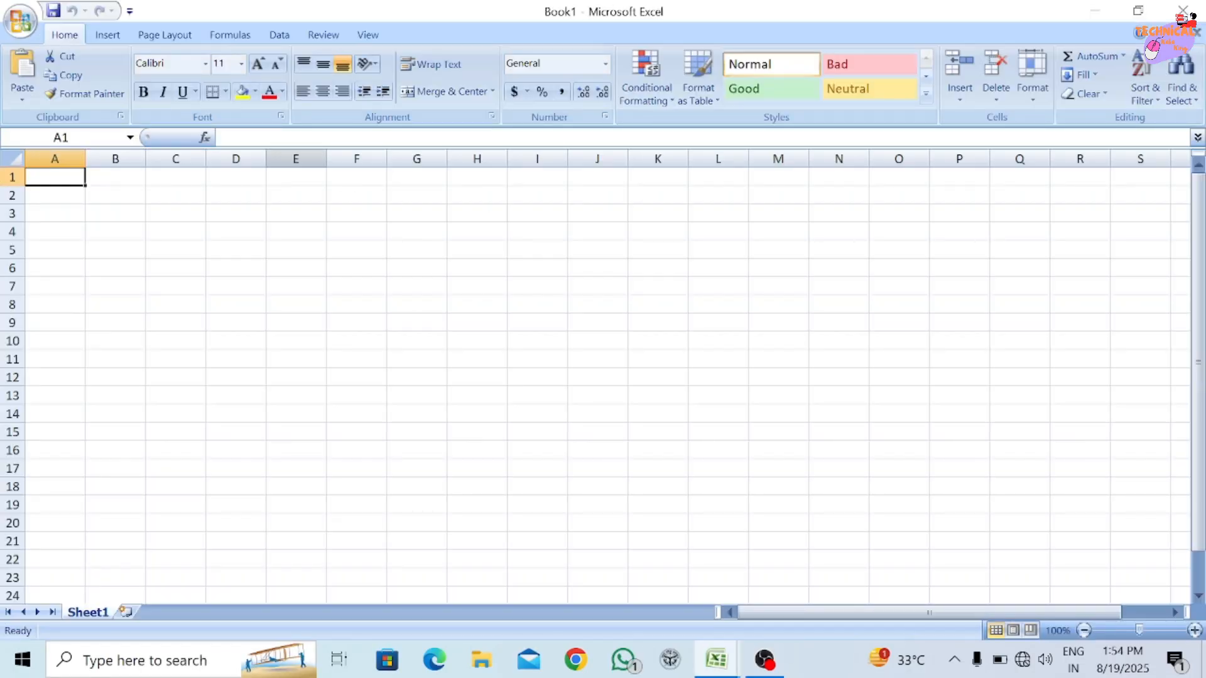
Open the recent workbook Book2 in read-only mode.
left_click(167, 35)
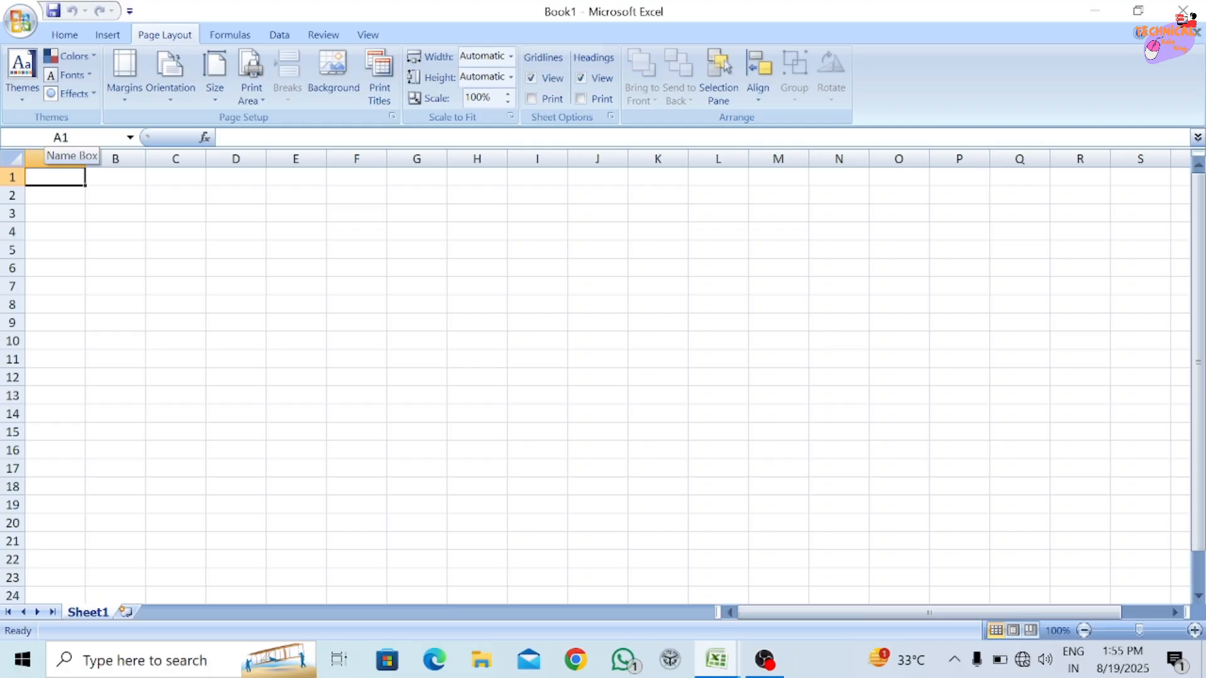
left_click(20, 36)
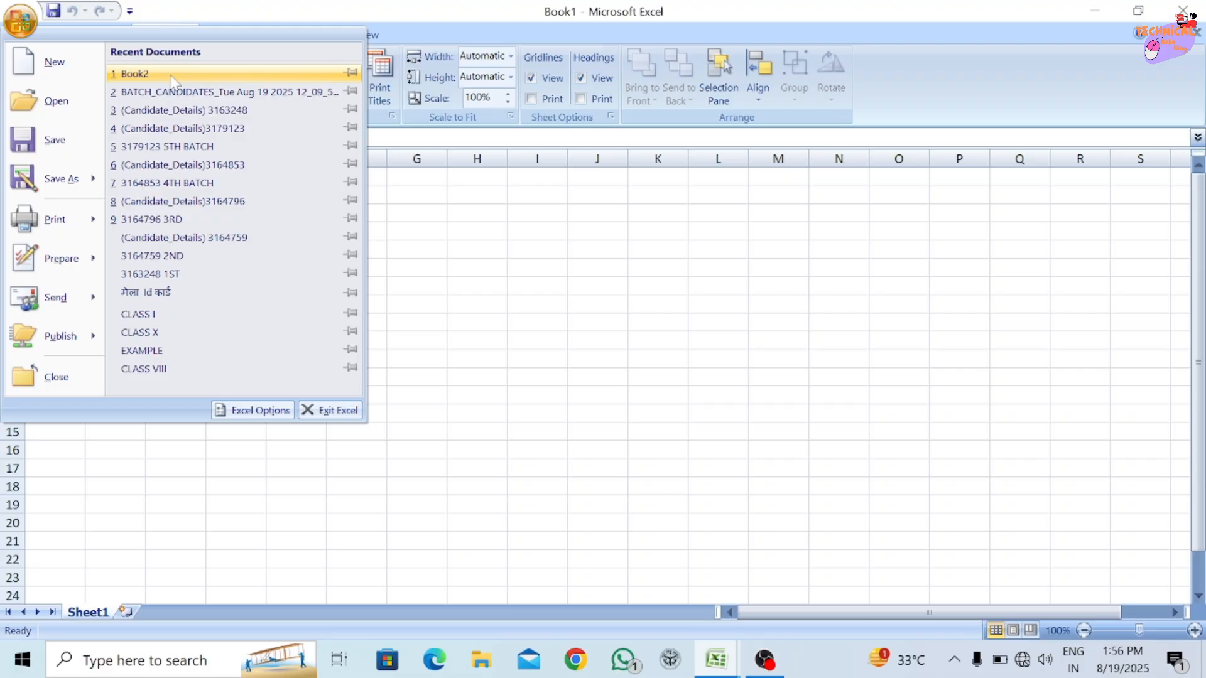
left_click(172, 76)
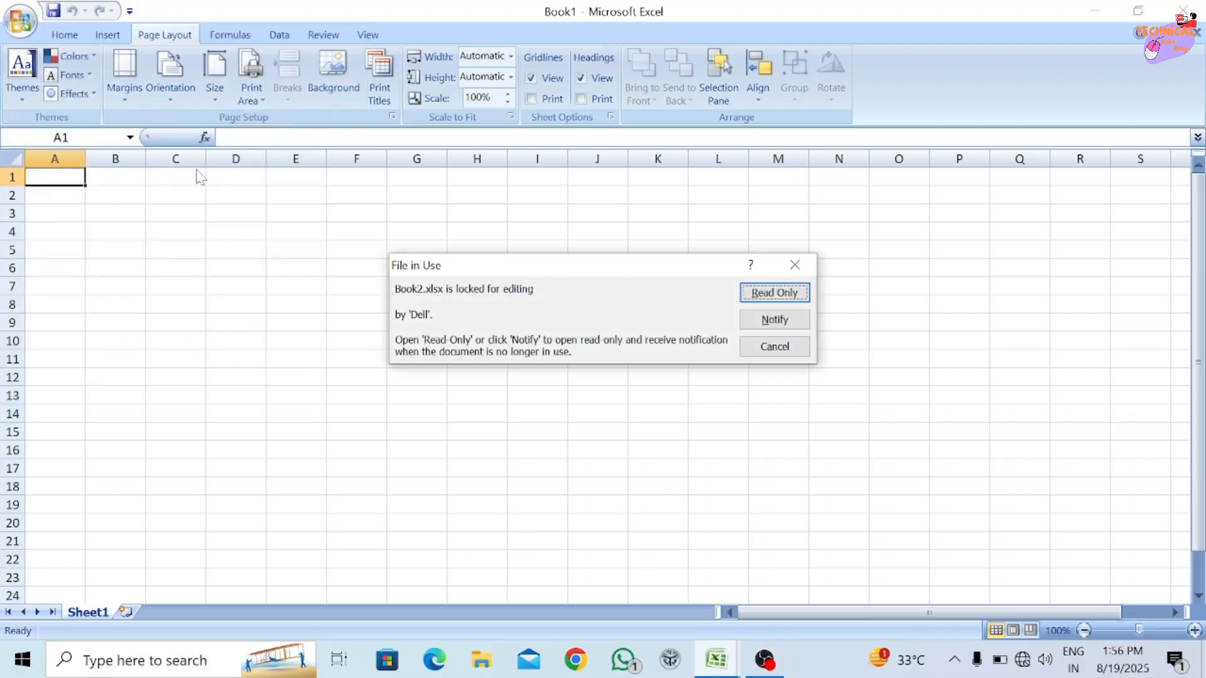
left_click(774, 292)
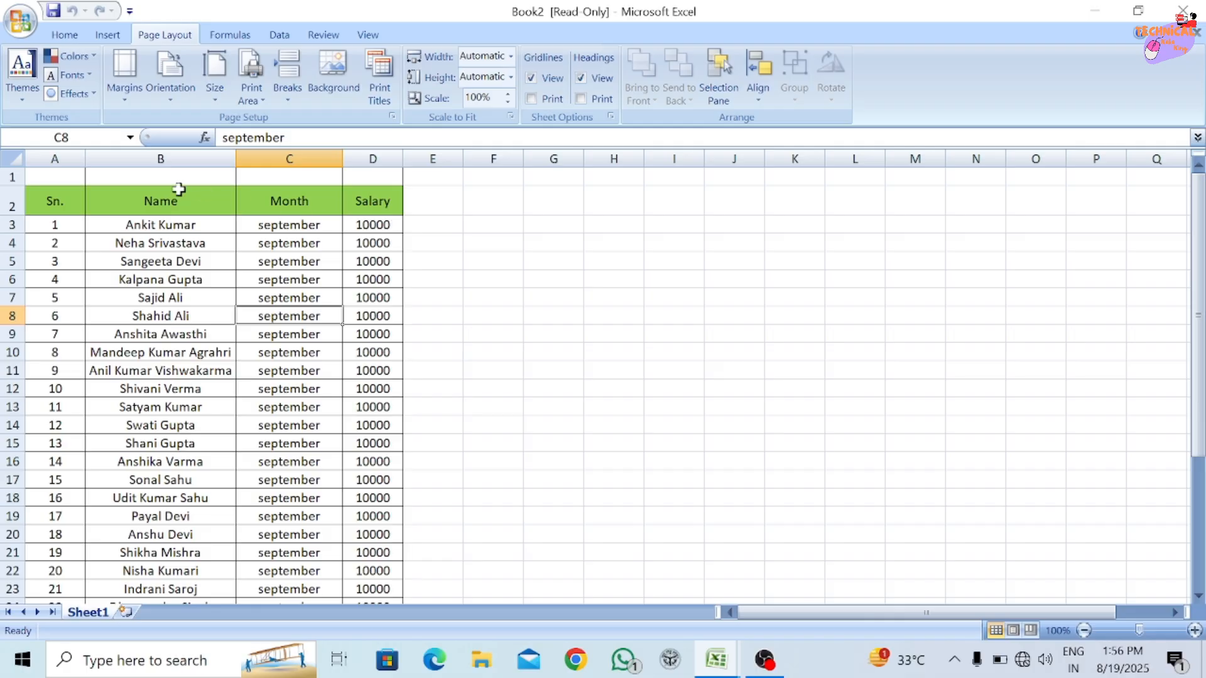
Merge and center cells A1:D1 above the table's header row.
left_click_drag(71, 177, 371, 180)
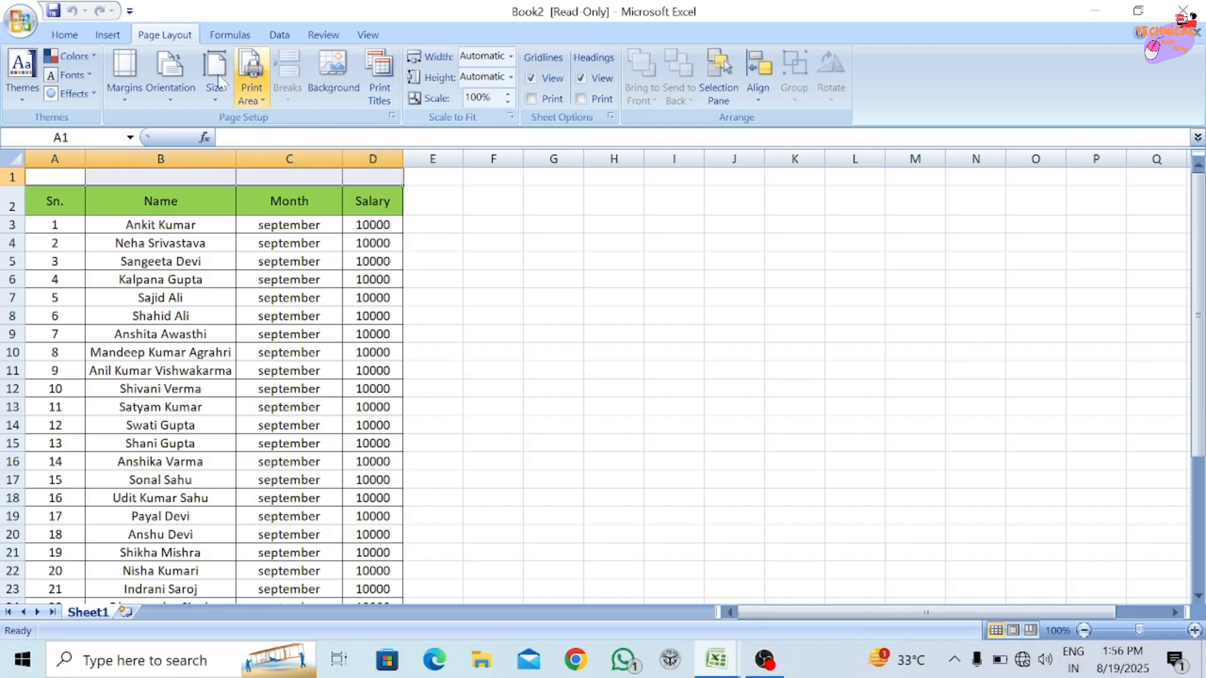
left_click(64, 36)
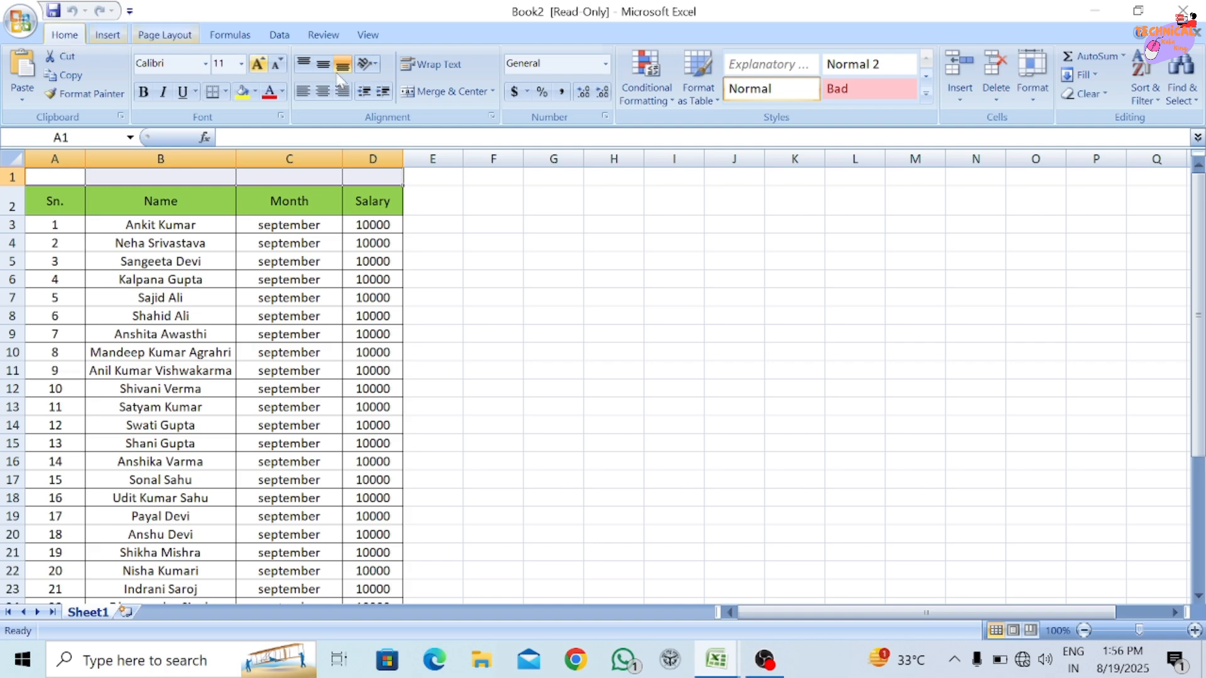
left_click(442, 93)
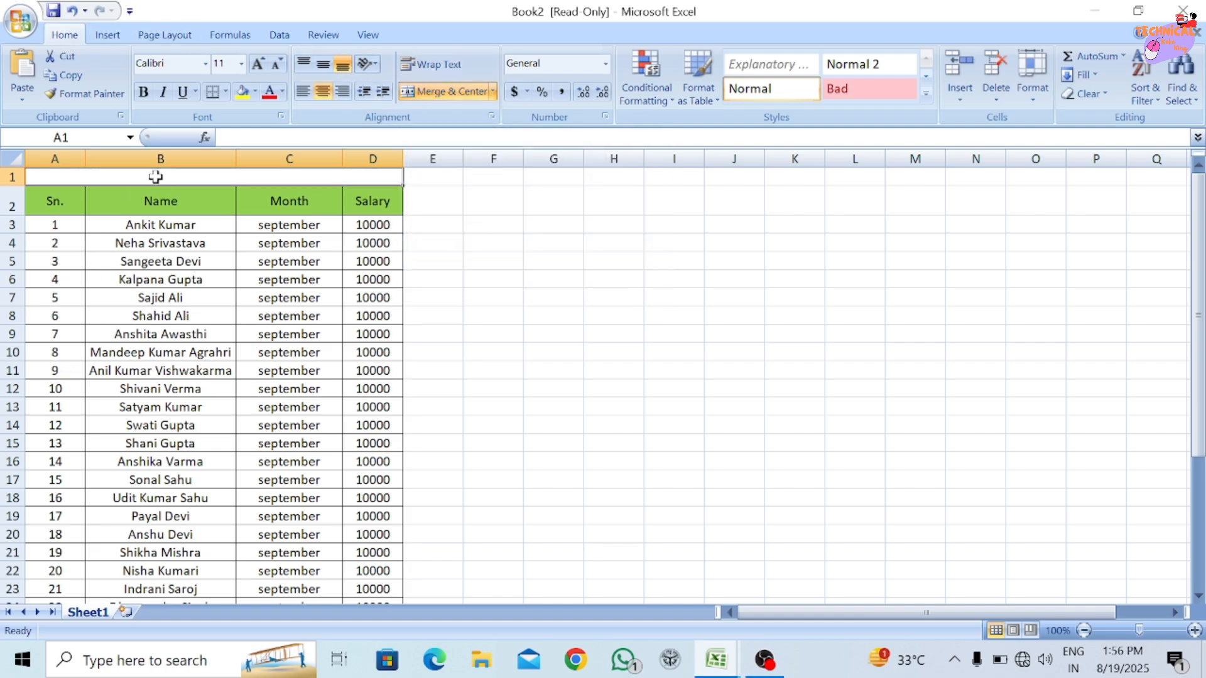
Enter the title "Salary Sheet" in the merged cell above the table.
type("S")
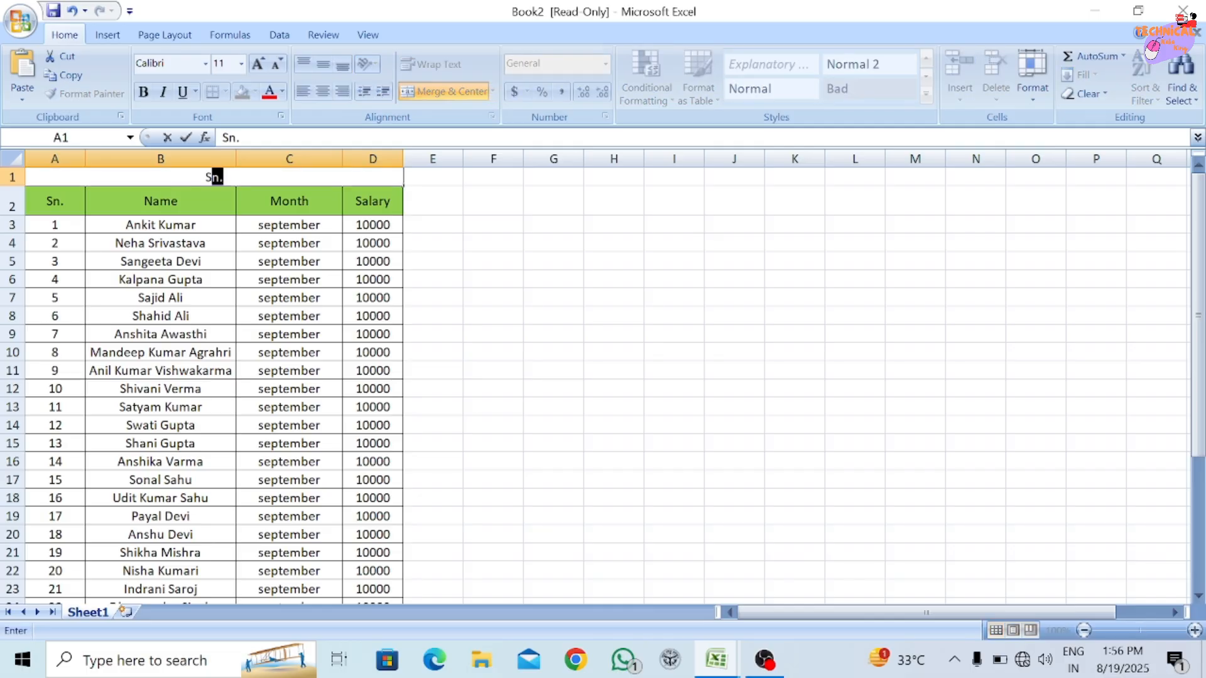
type("alary Shee")
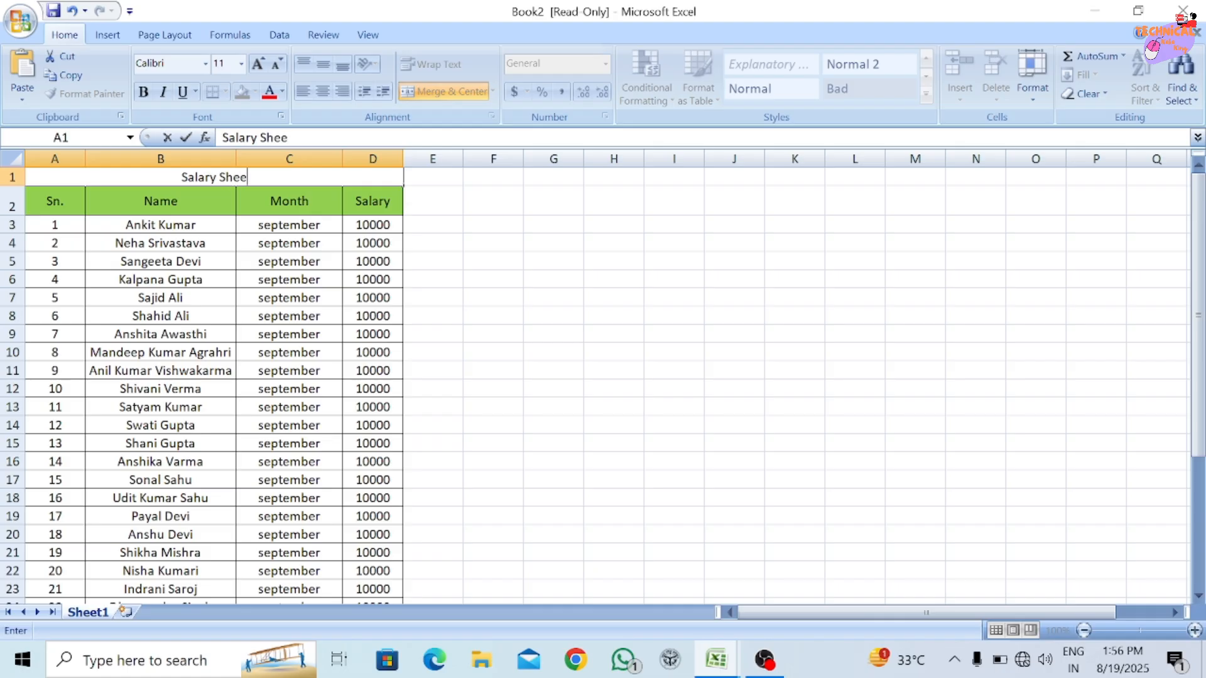
type("r")
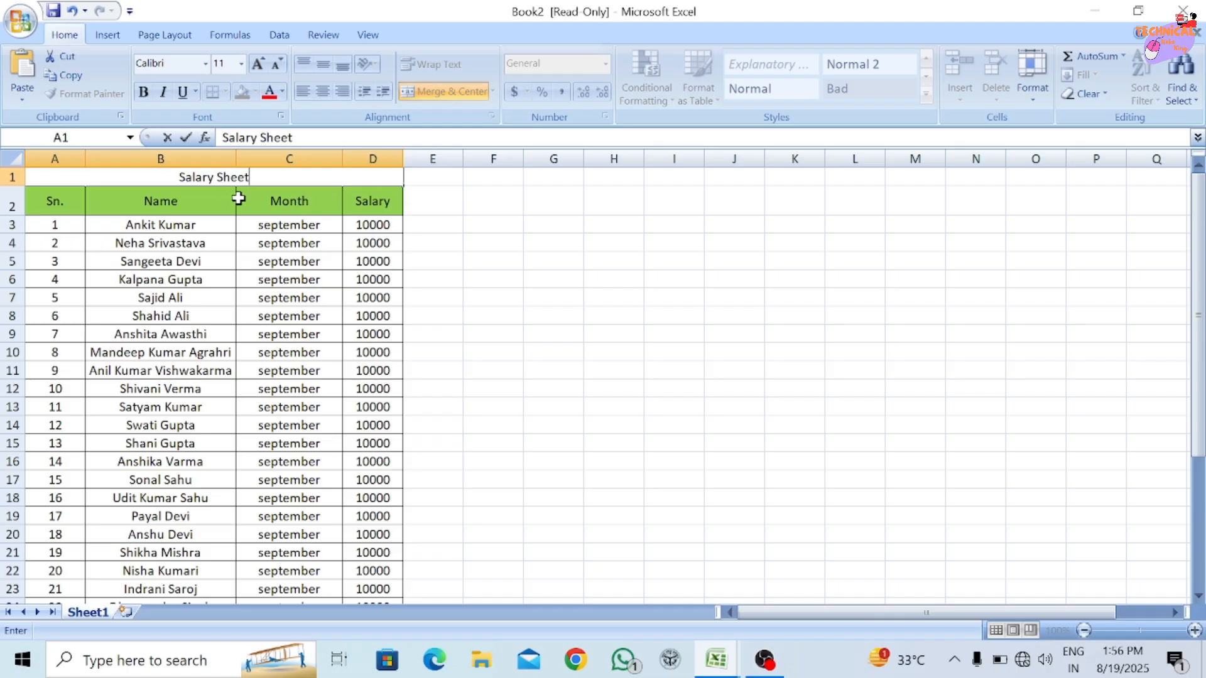
left_click(293, 213)
Enlarge the Salary Sheet title to font size 18 and give its cell a light aqua fill.
left_click(269, 175)
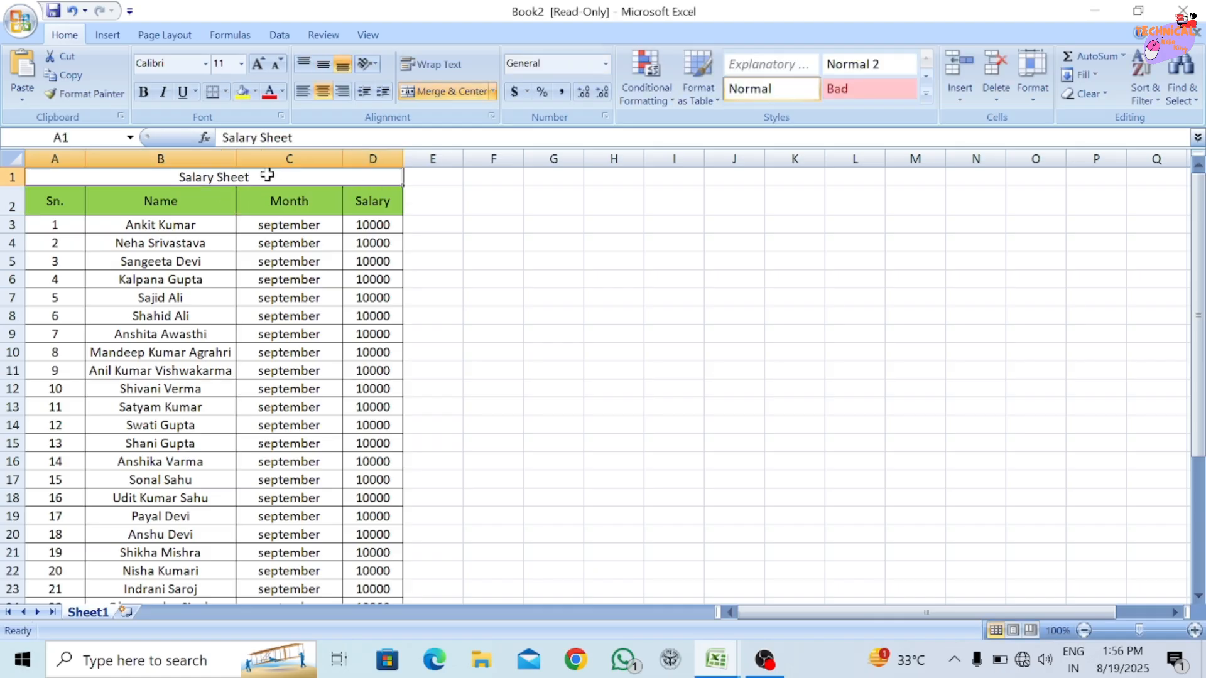
left_click(258, 64)
left_click(259, 64)
left_click(260, 66)
left_click(263, 66)
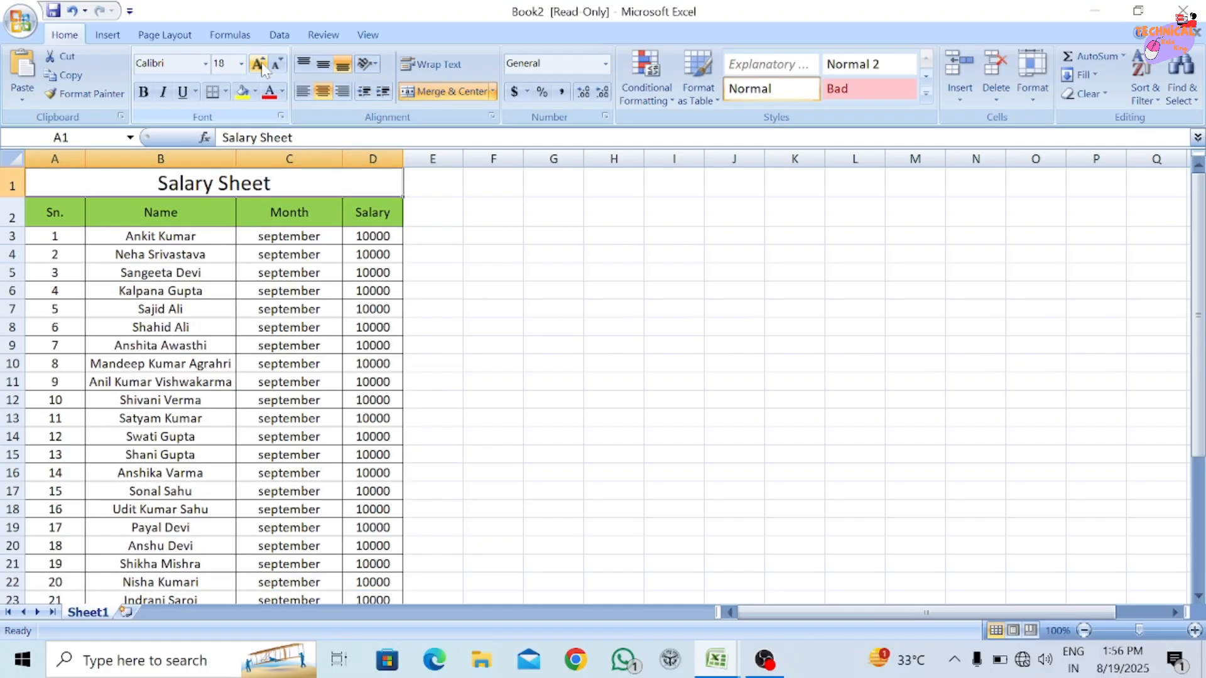
left_click(255, 91)
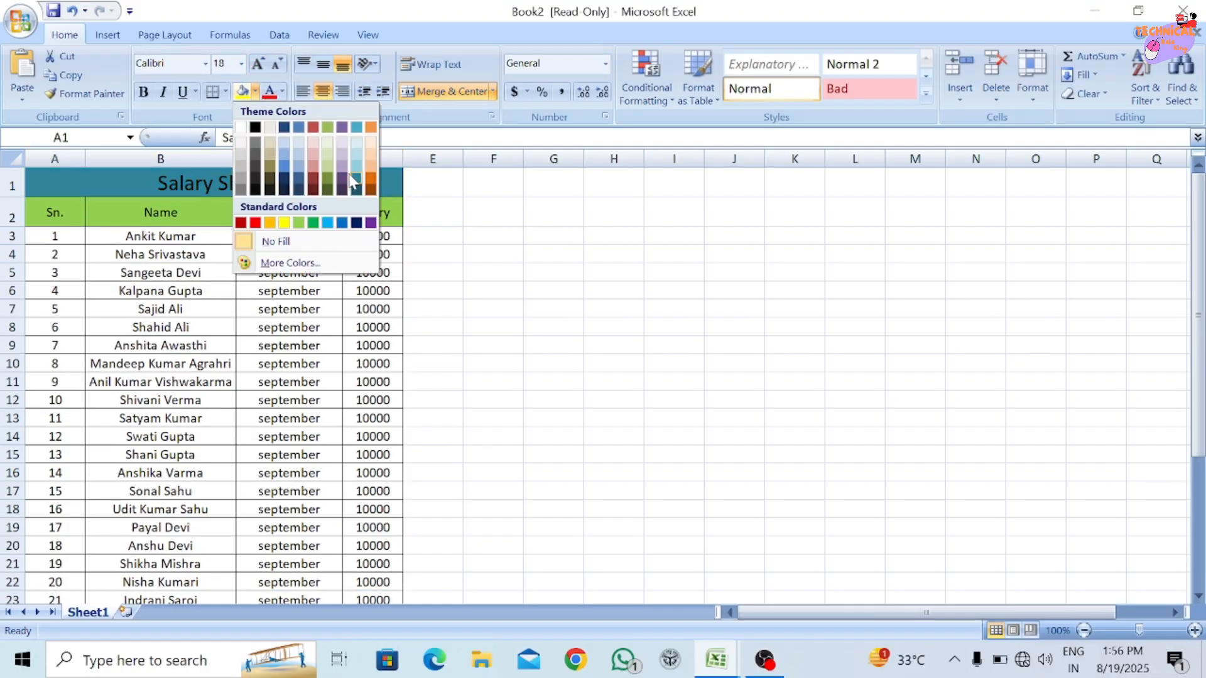
left_click(356, 150)
left_click(290, 271)
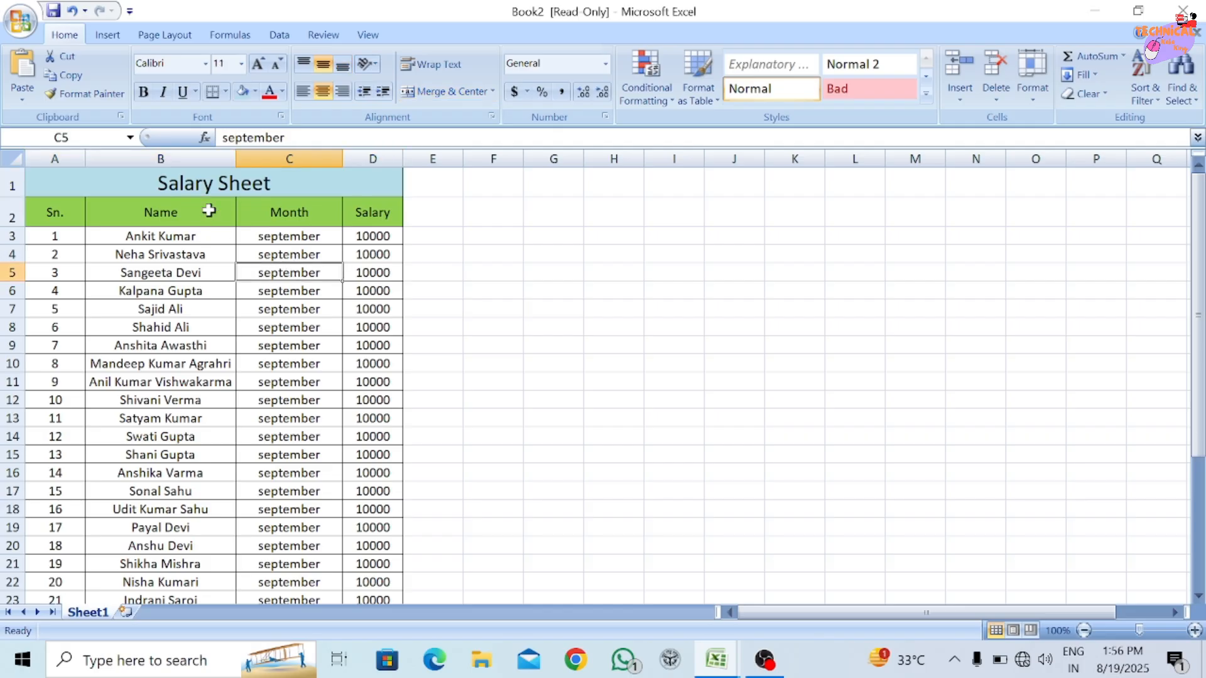
key("ctrl+s")
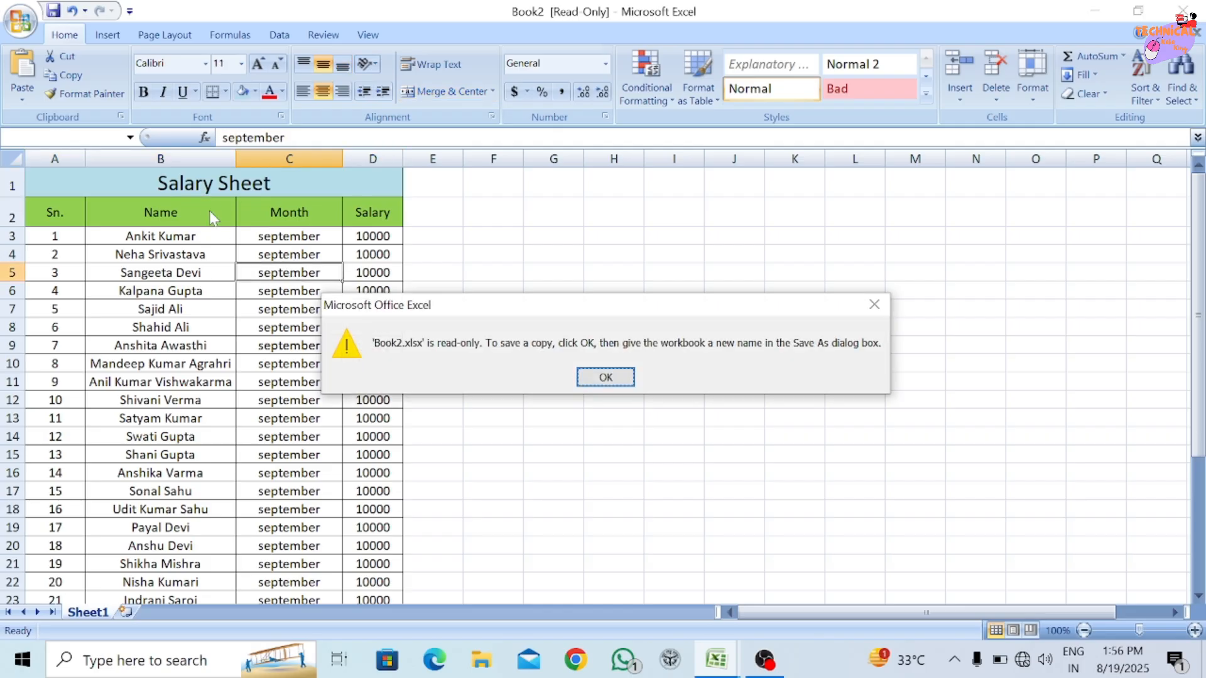
left_click(625, 385)
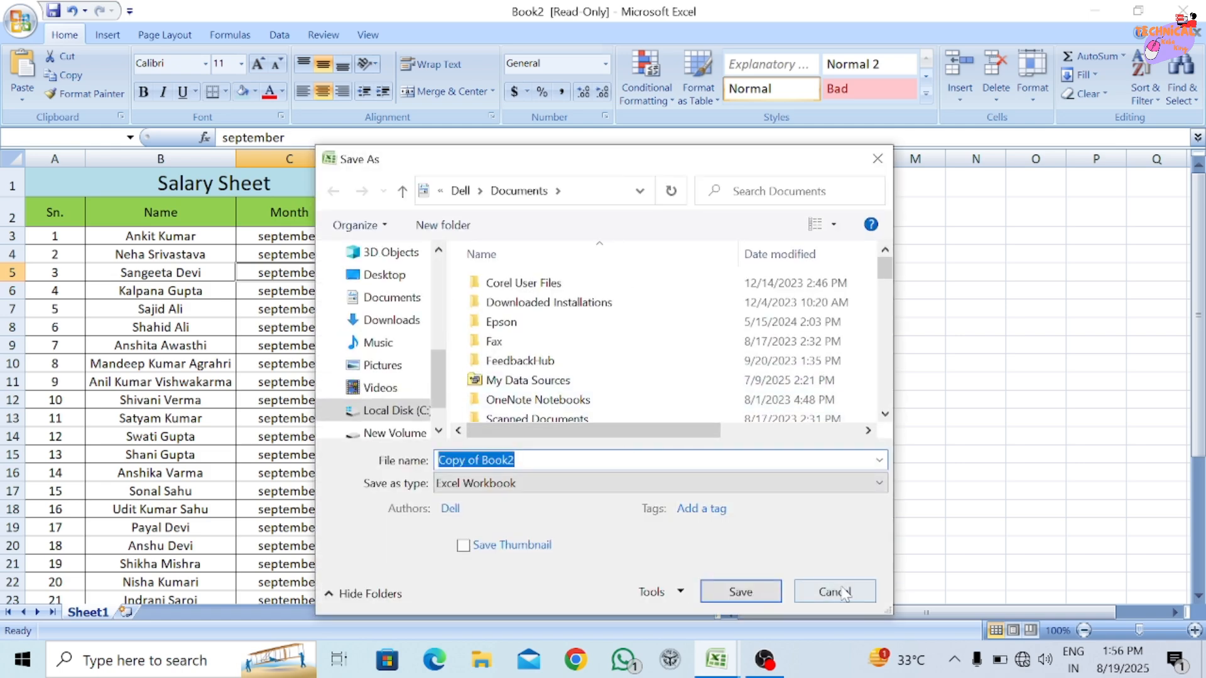
left_click(843, 592)
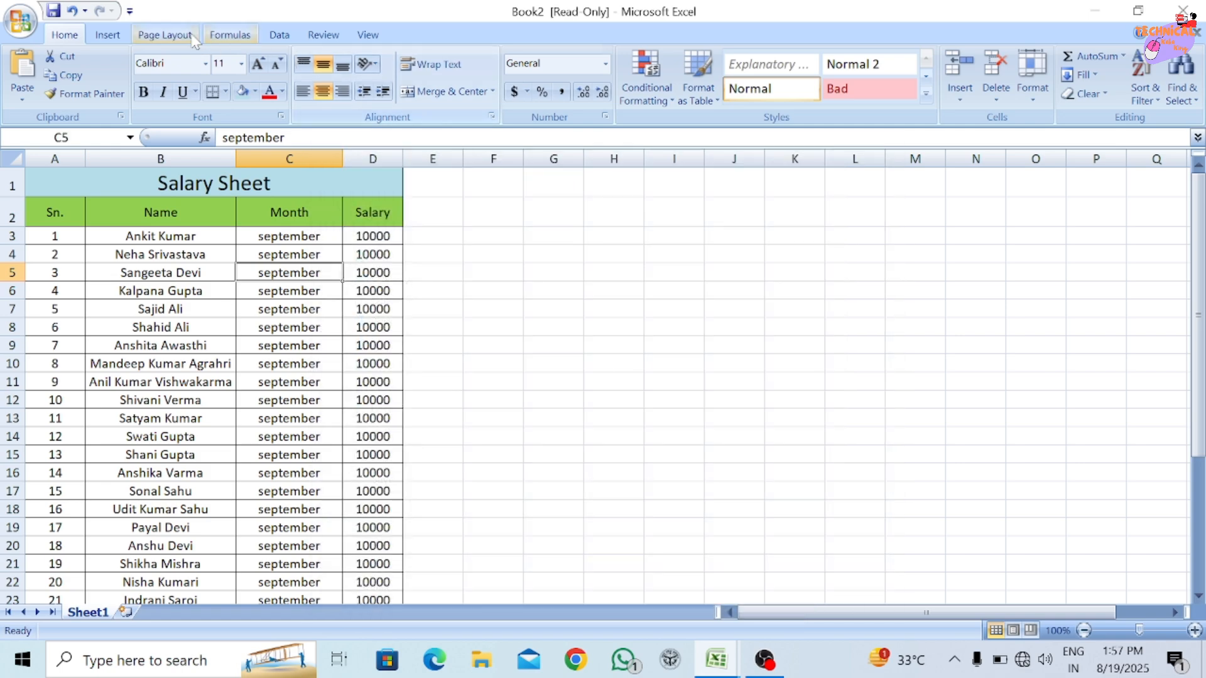
Examine the built-in themes and theme color sets available for the salary table.
left_click(110, 35)
left_click(165, 35)
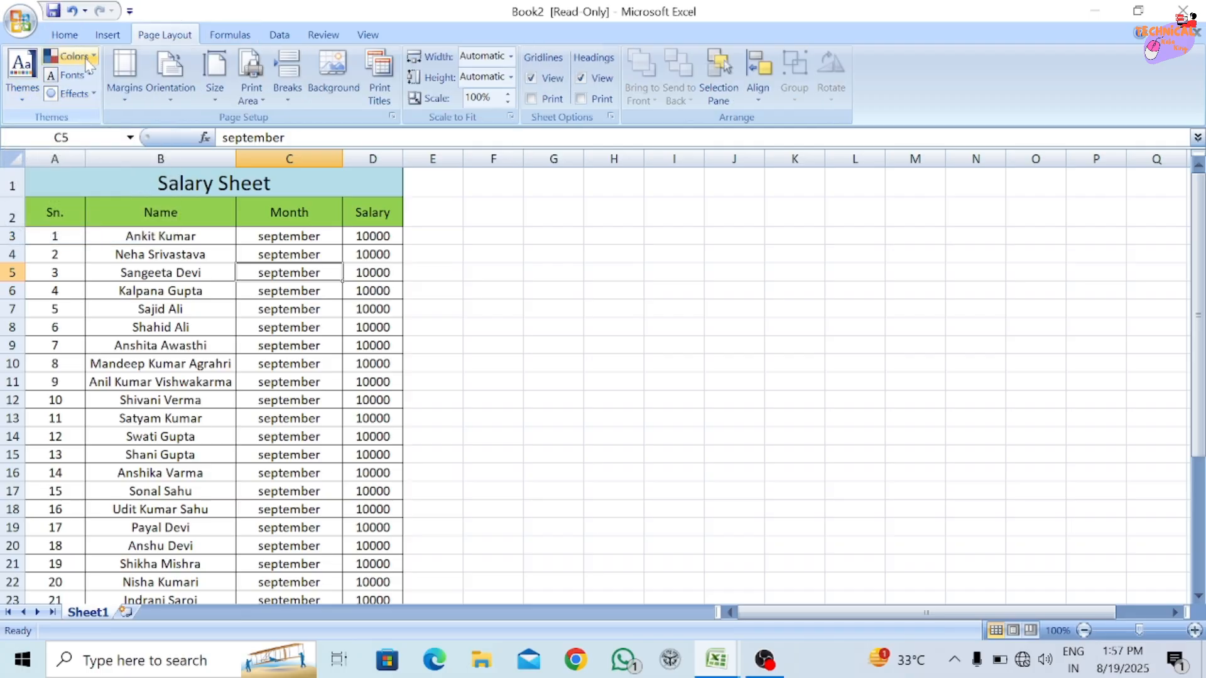
left_click_drag(48, 234, 355, 402)
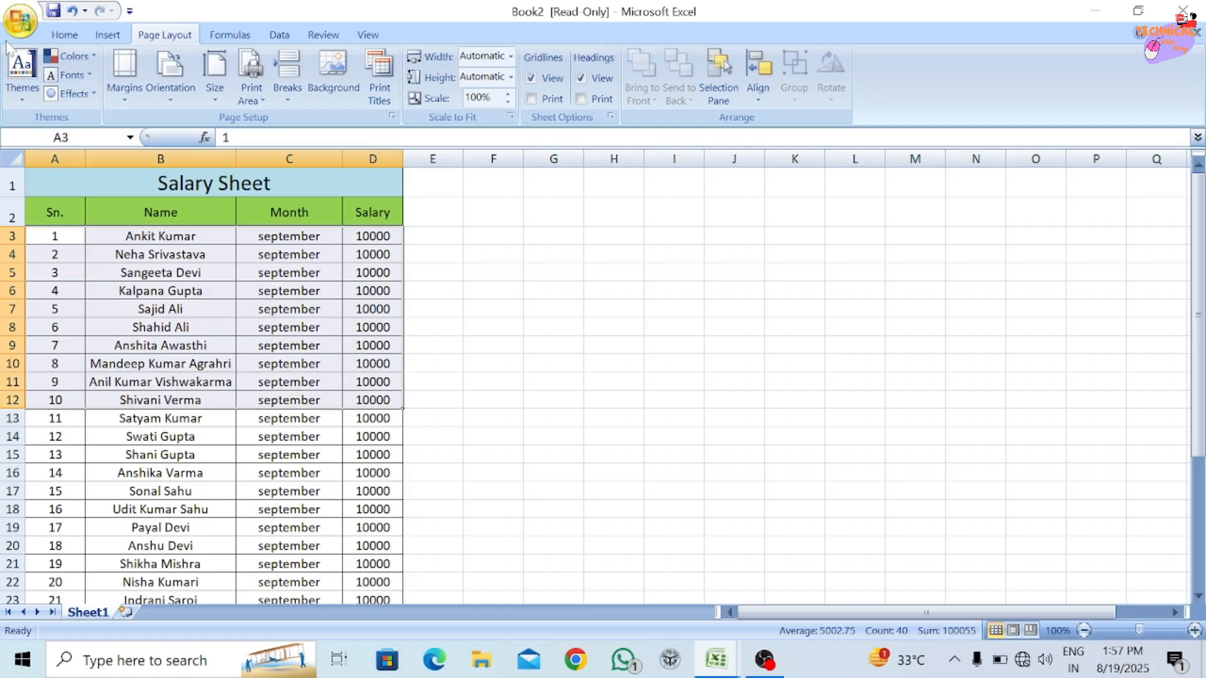
left_click(22, 72)
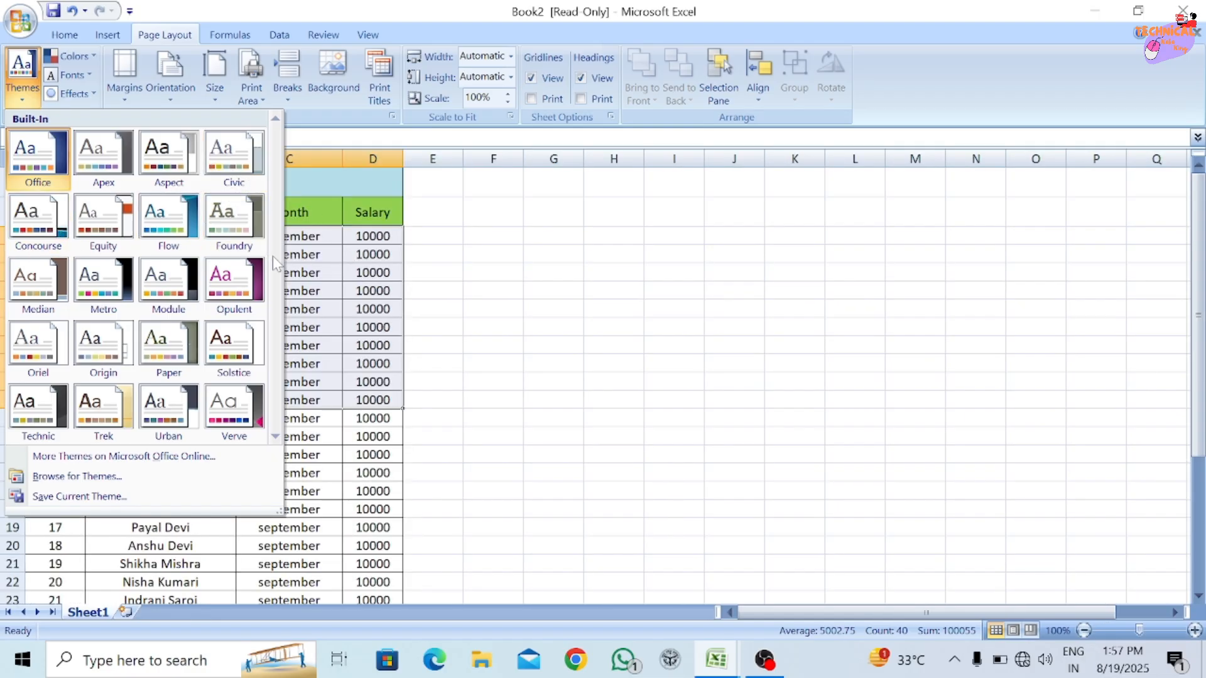
left_click(329, 255)
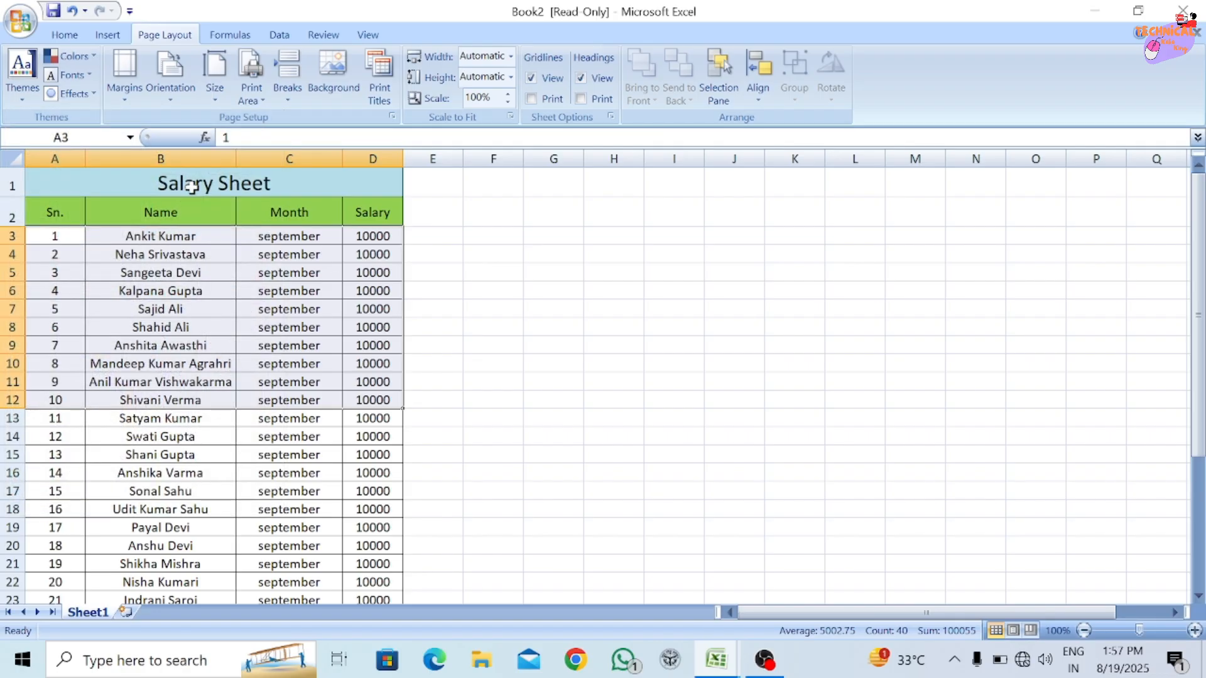
left_click(94, 56)
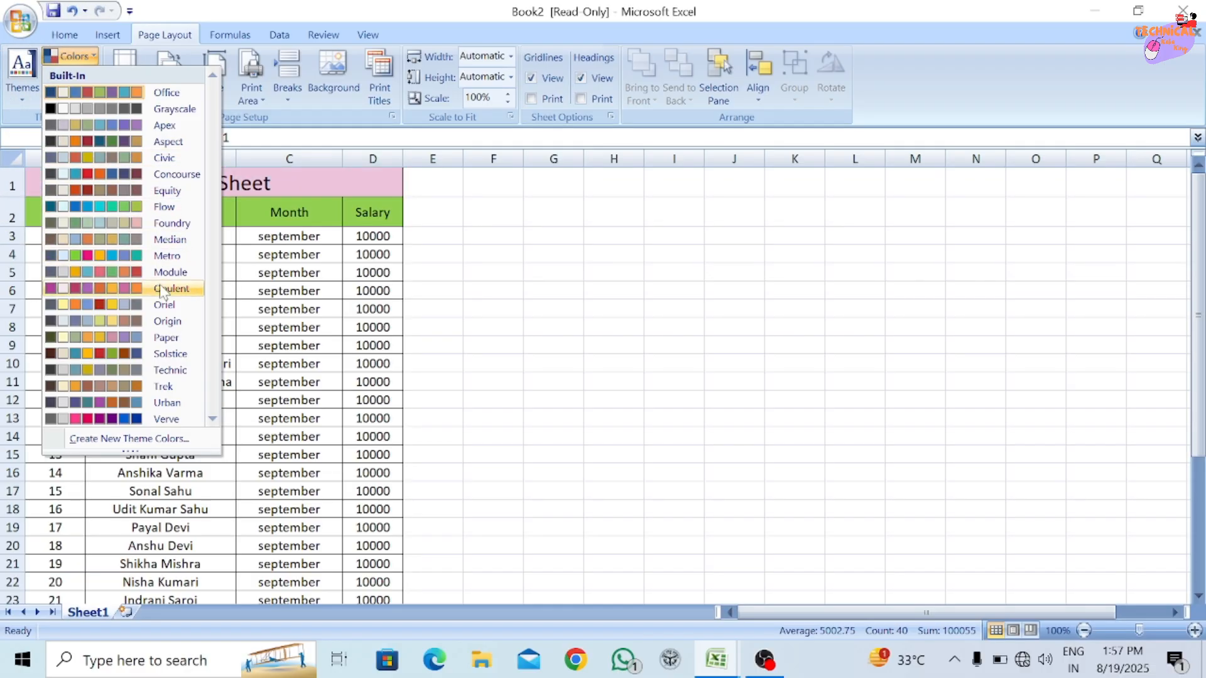
left_click(280, 325)
left_click(108, 268)
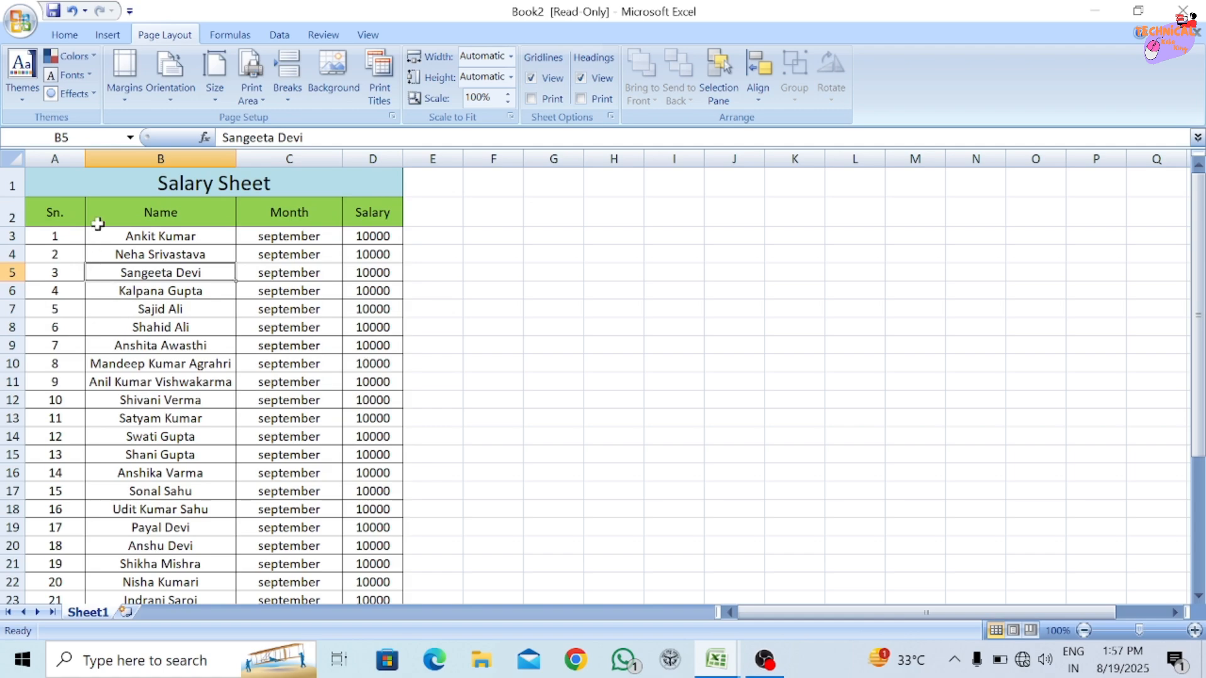
Examine the built-in theme fonts and theme effects with the first five table records selected.
left_click_drag(54, 236, 261, 302)
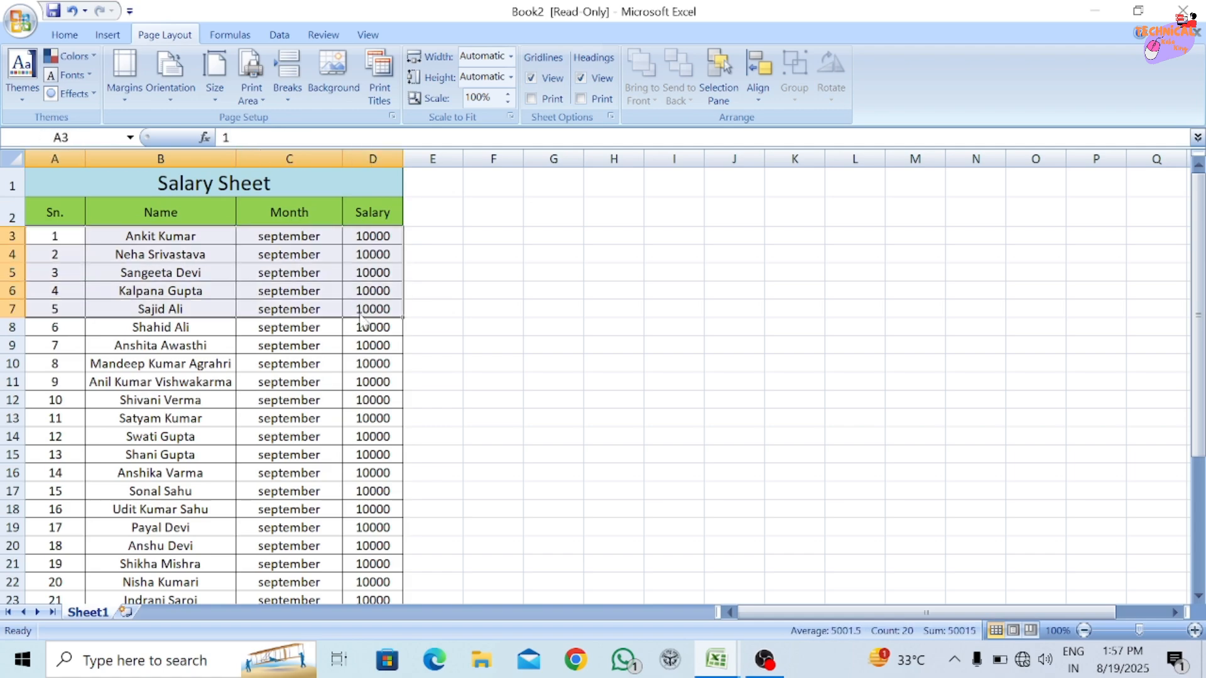
left_click(81, 77)
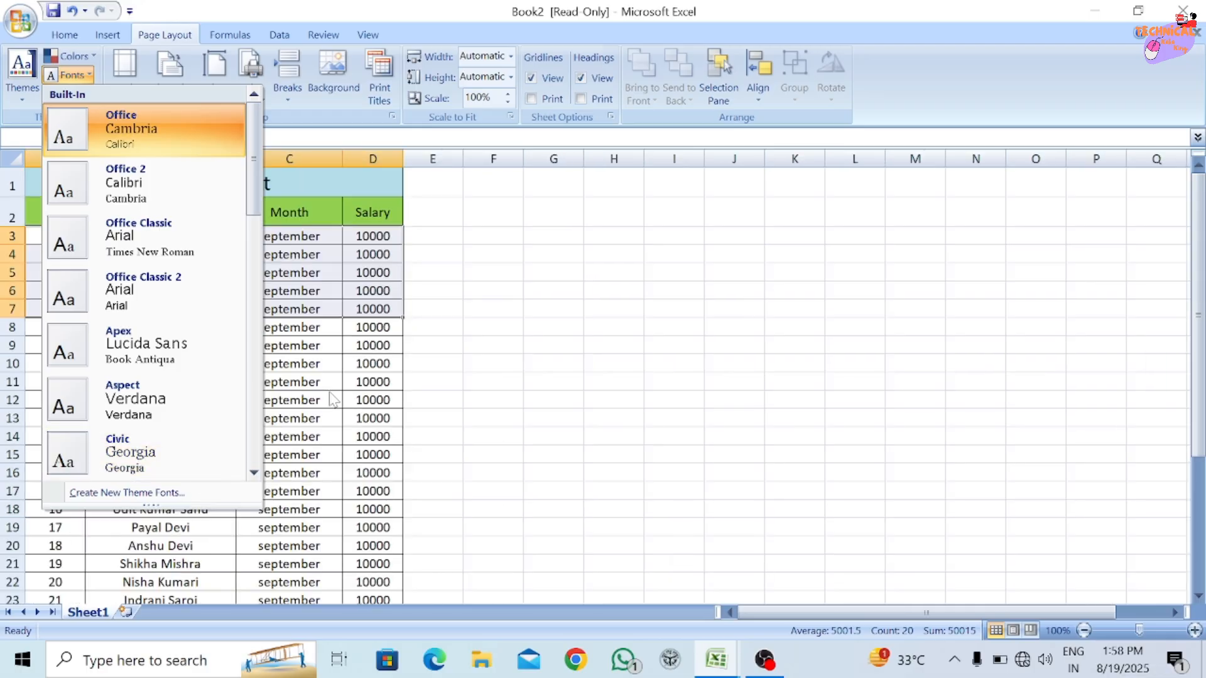
left_click(333, 345)
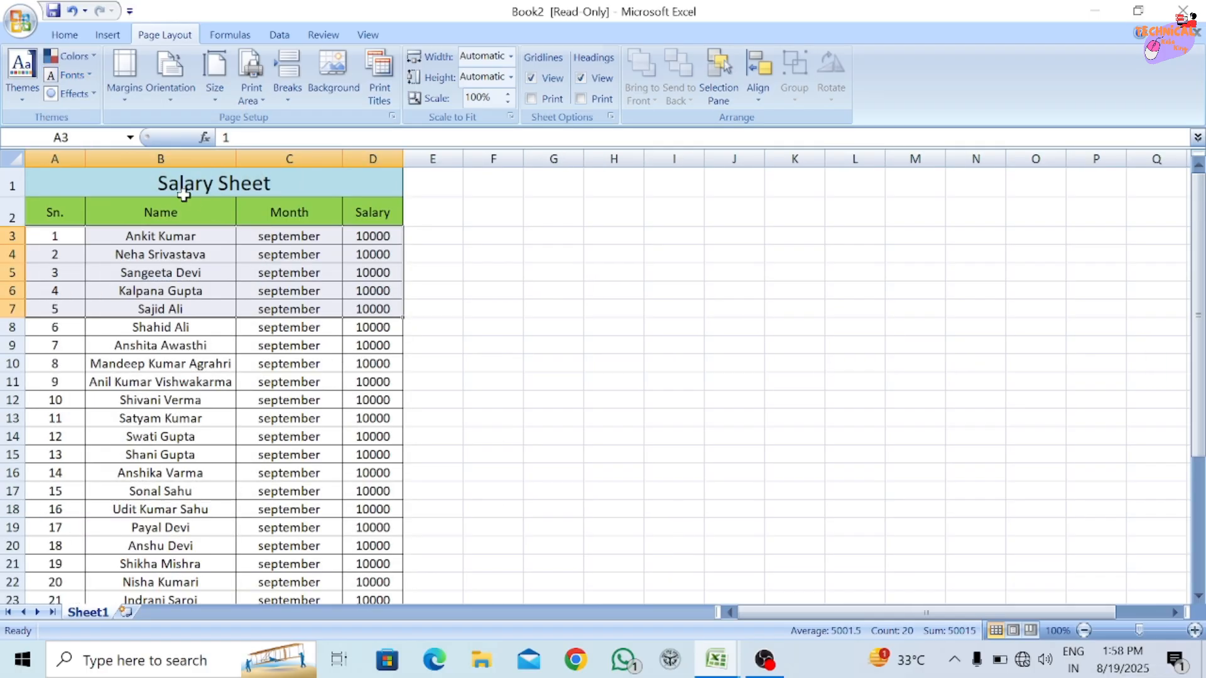
left_click(93, 96)
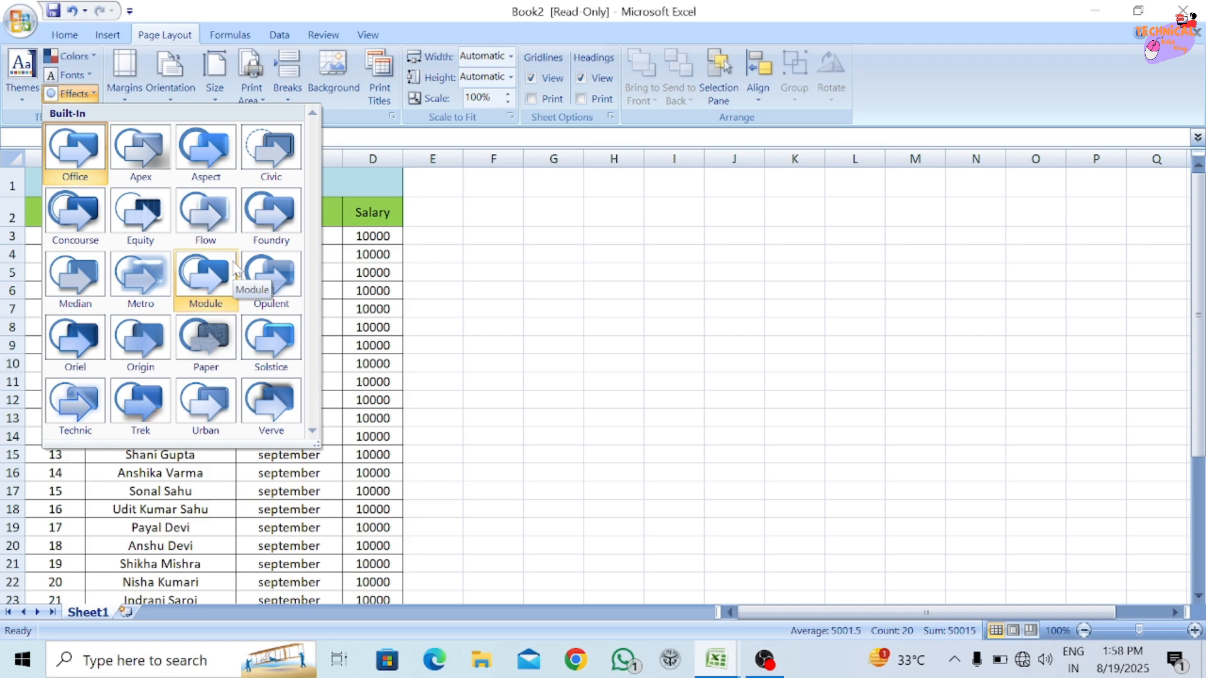
left_click(344, 278)
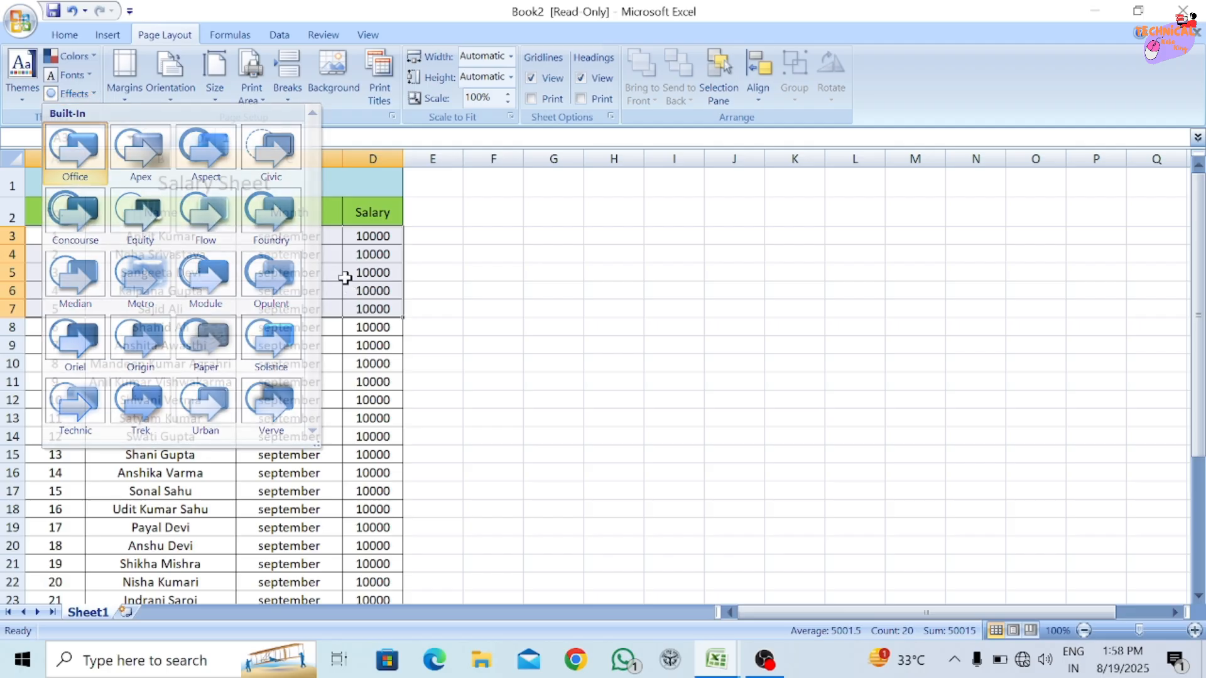
left_click(345, 277)
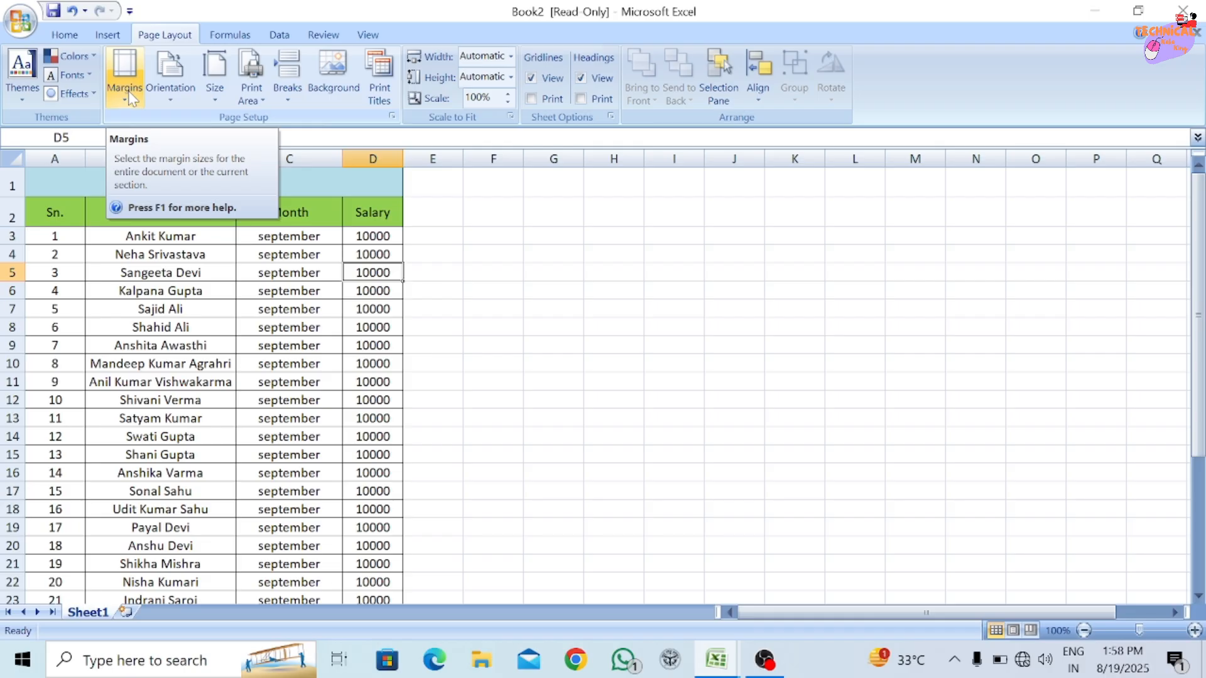
Show the print preview of the salary sheet.
left_click(24, 23)
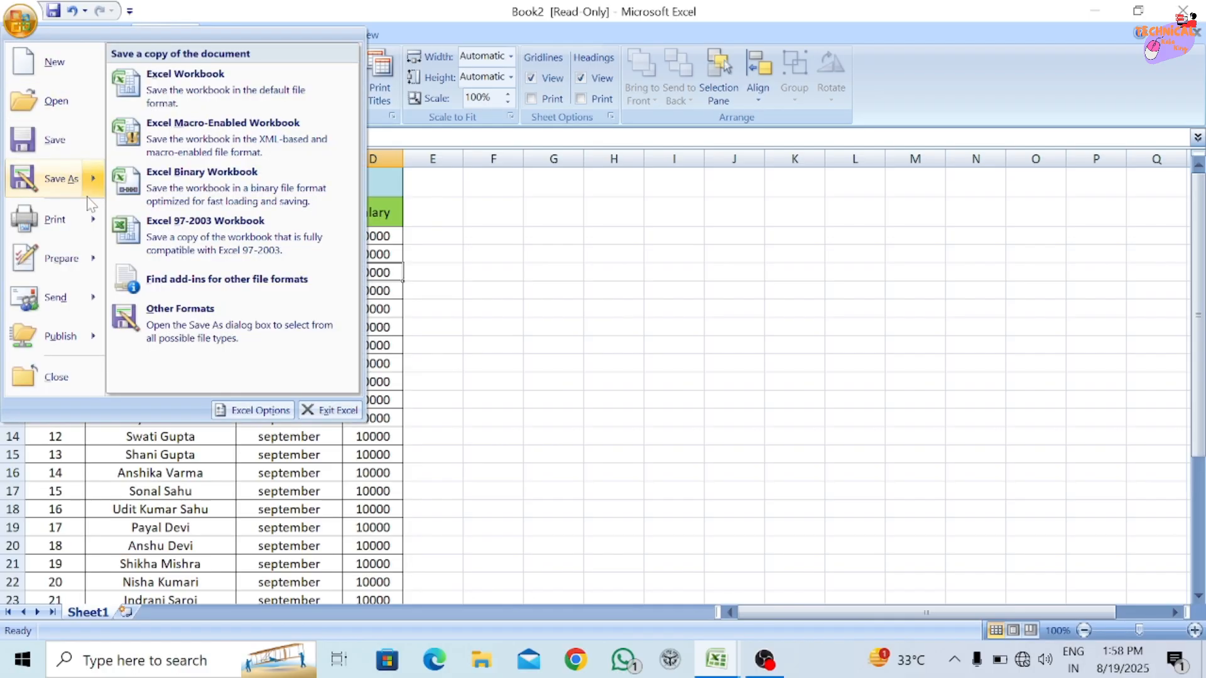
mouse_move(66, 225)
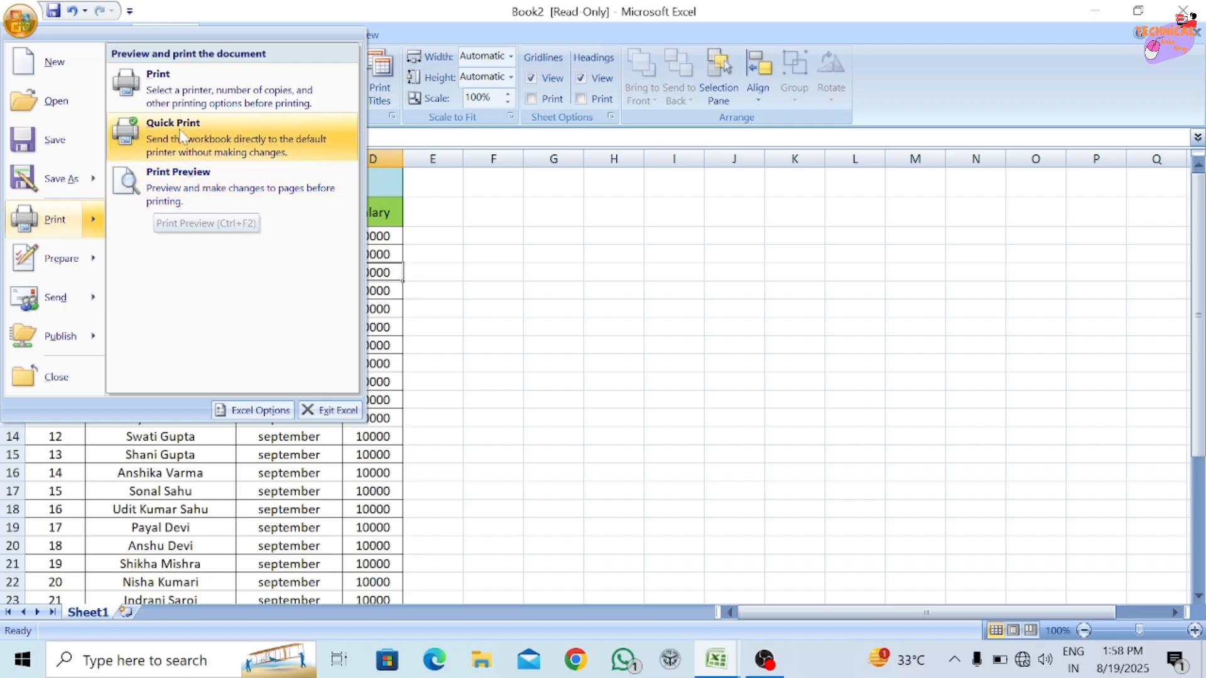
left_click(188, 189)
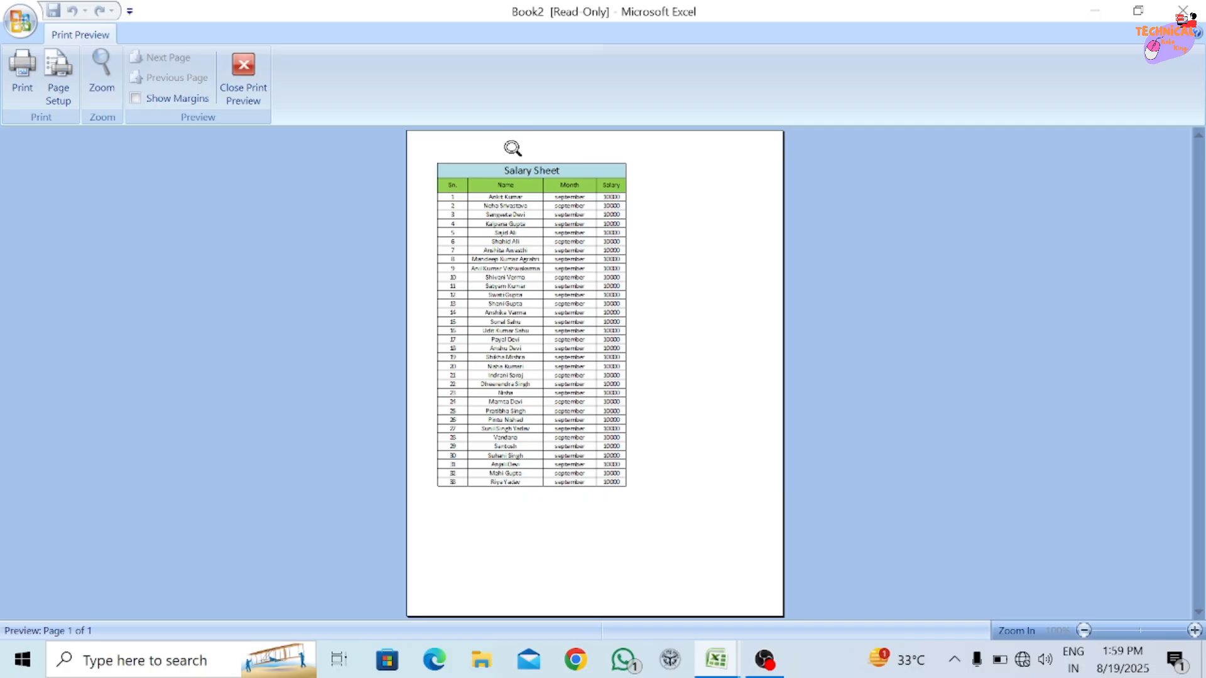
Show the margin guides in the print preview, reduce the top margin to about 0.53 and left margin to about 0.23, and close the preview.
left_click(427, 182)
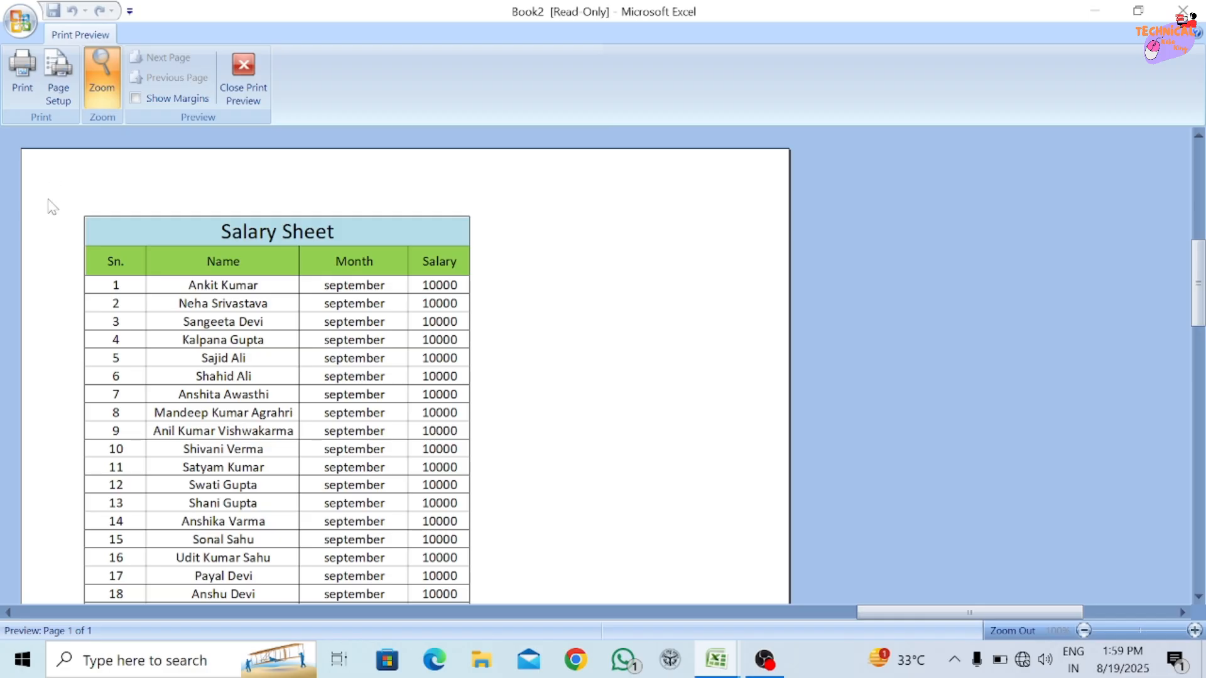
left_click(237, 174)
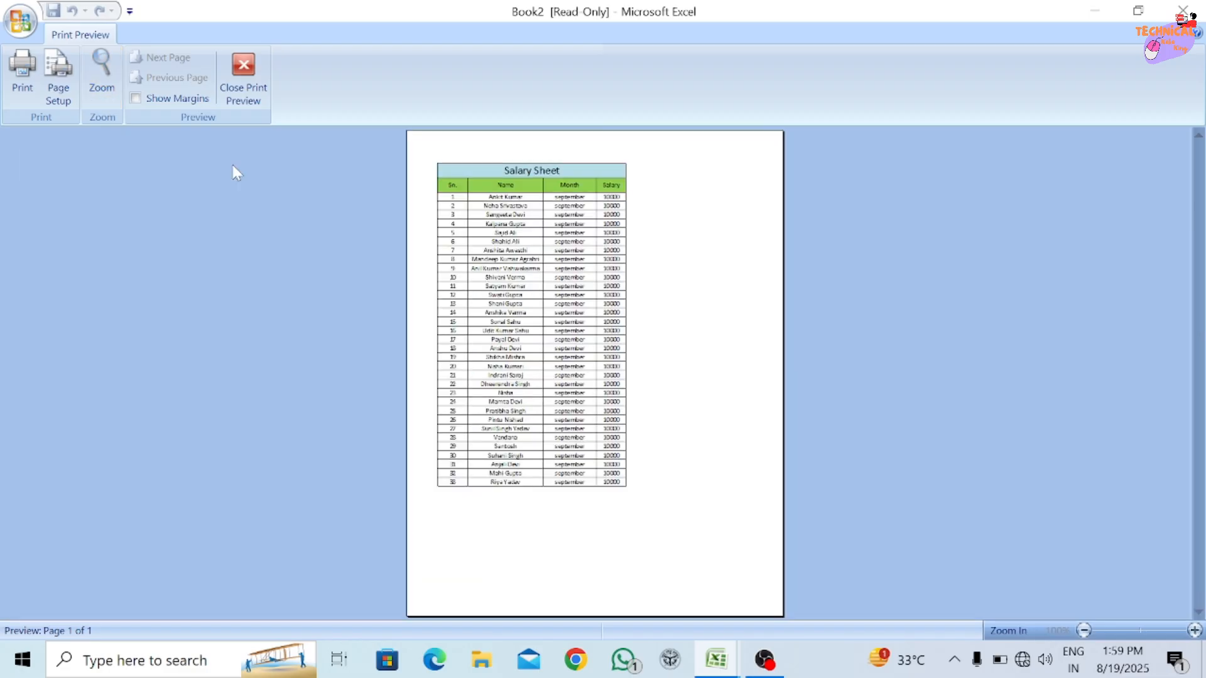
left_click(184, 97)
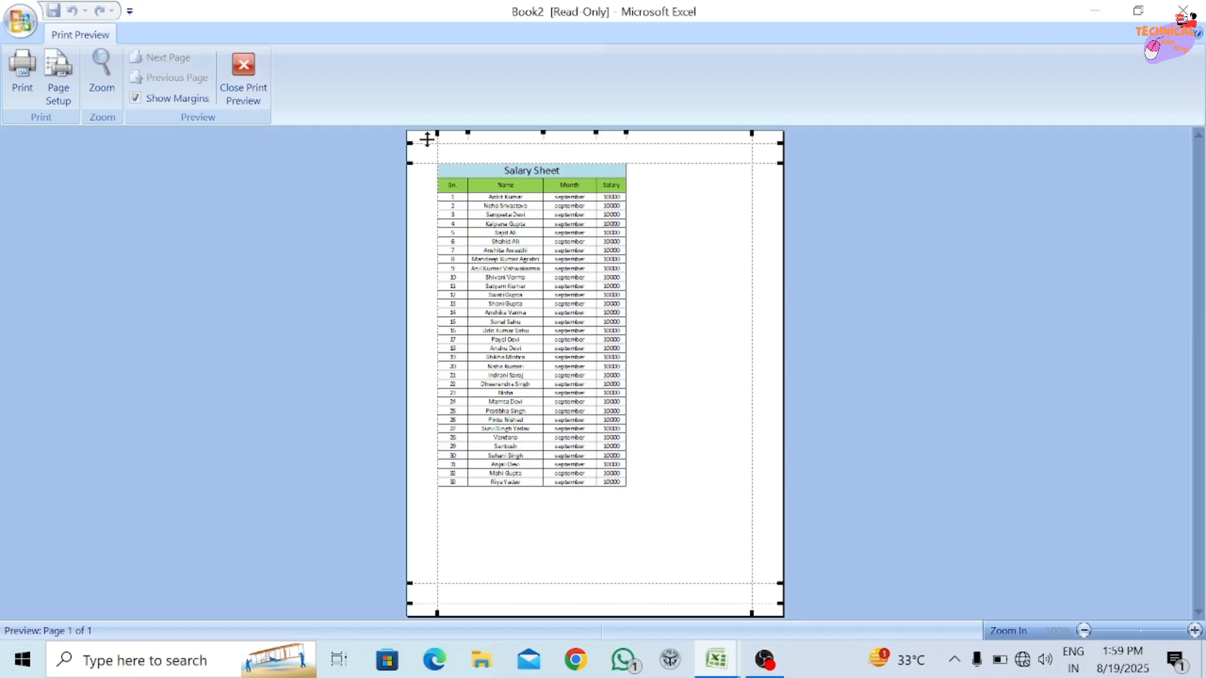
mouse_move(425, 161)
left_mouse_down()
mouse_move(436, 143)
mouse_move(418, 149)
left_mouse_up()
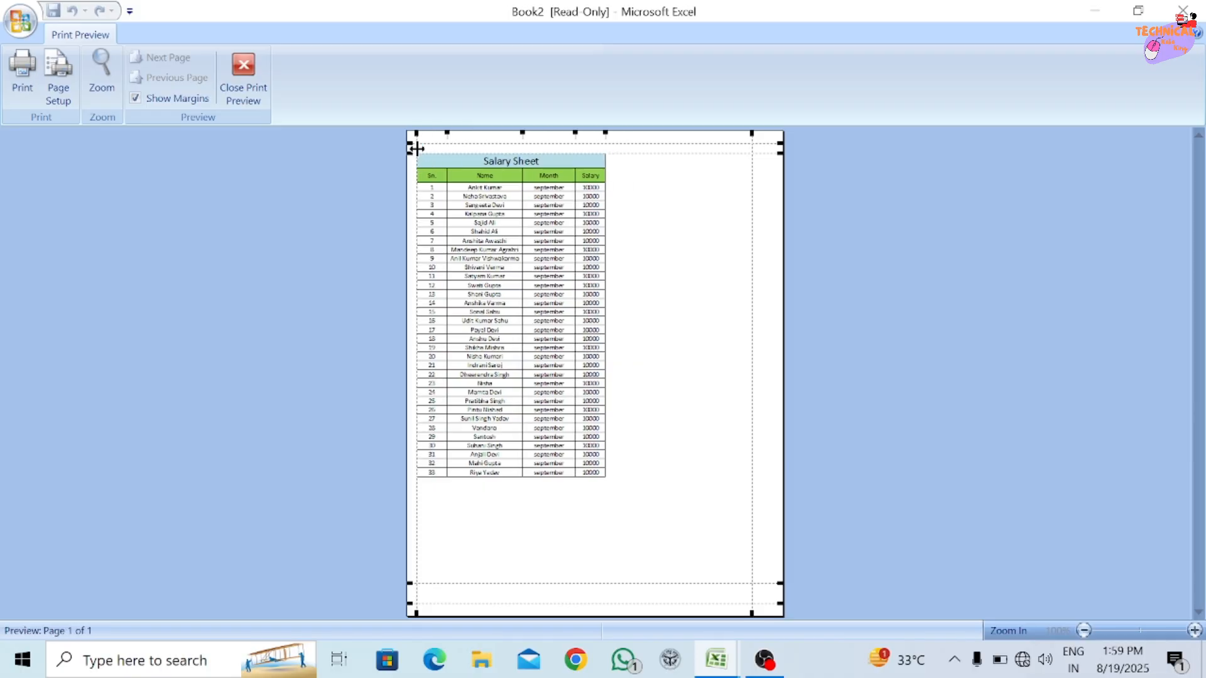
left_click(421, 155)
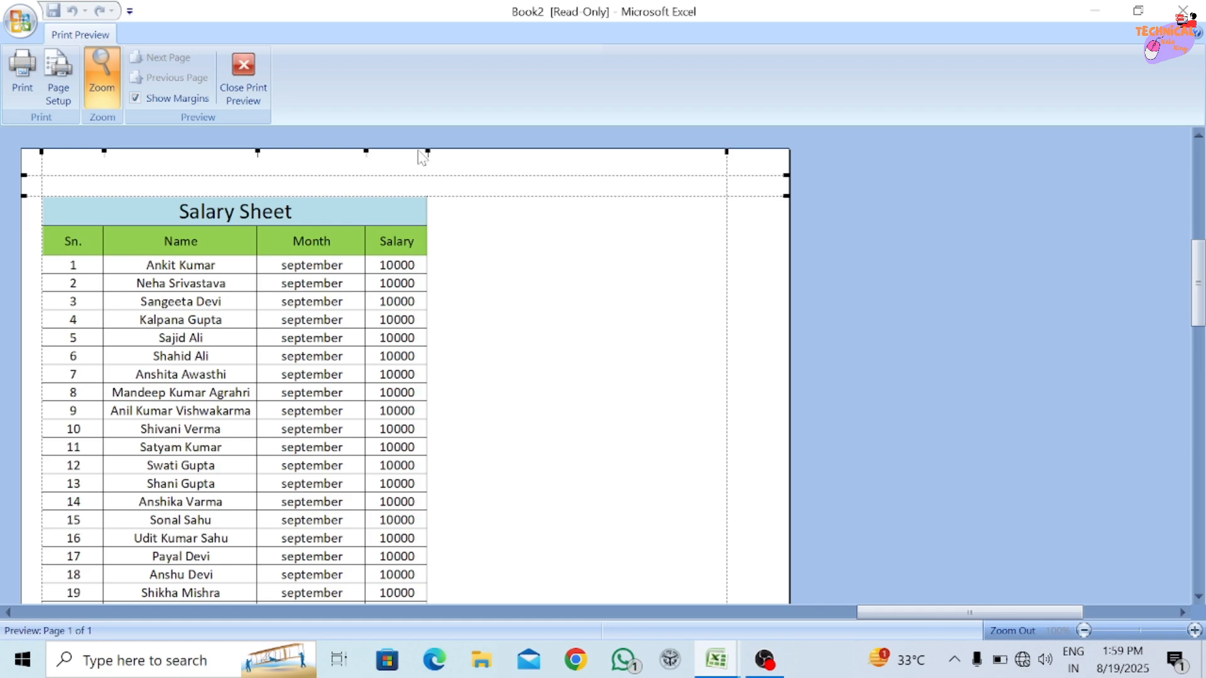
left_click(421, 155)
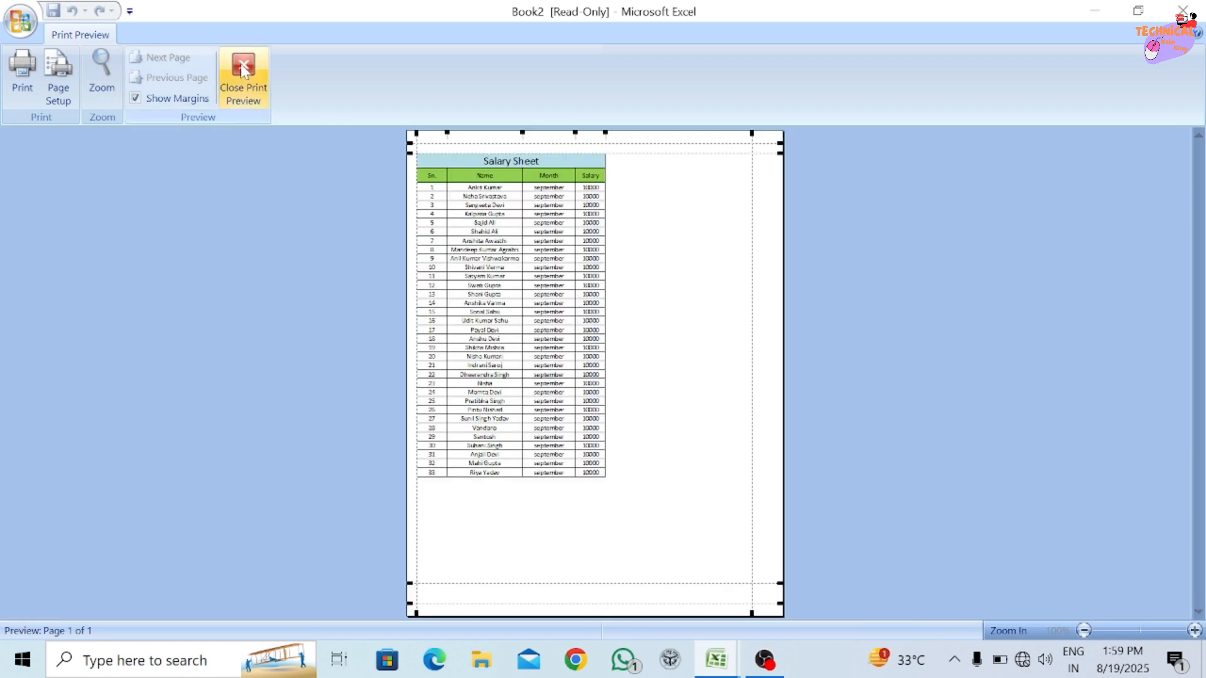
left_click(265, 87)
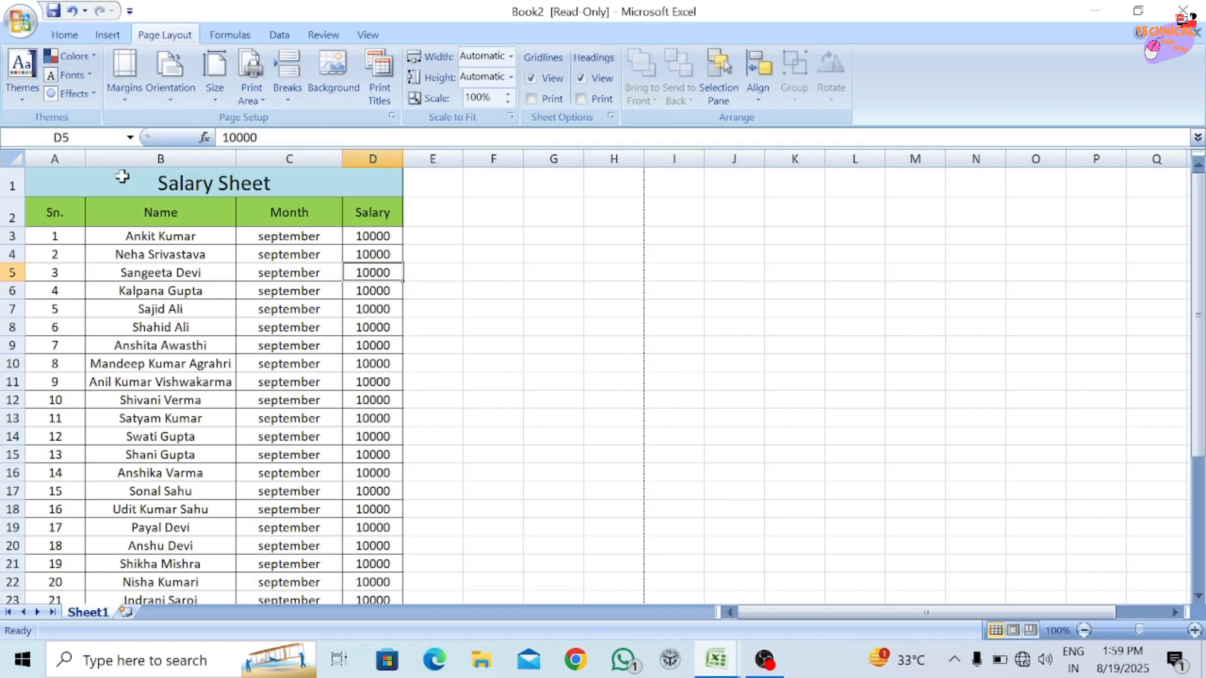
Examine the margin presets and the custom margin and header/footer settings for the page.
left_click(125, 91)
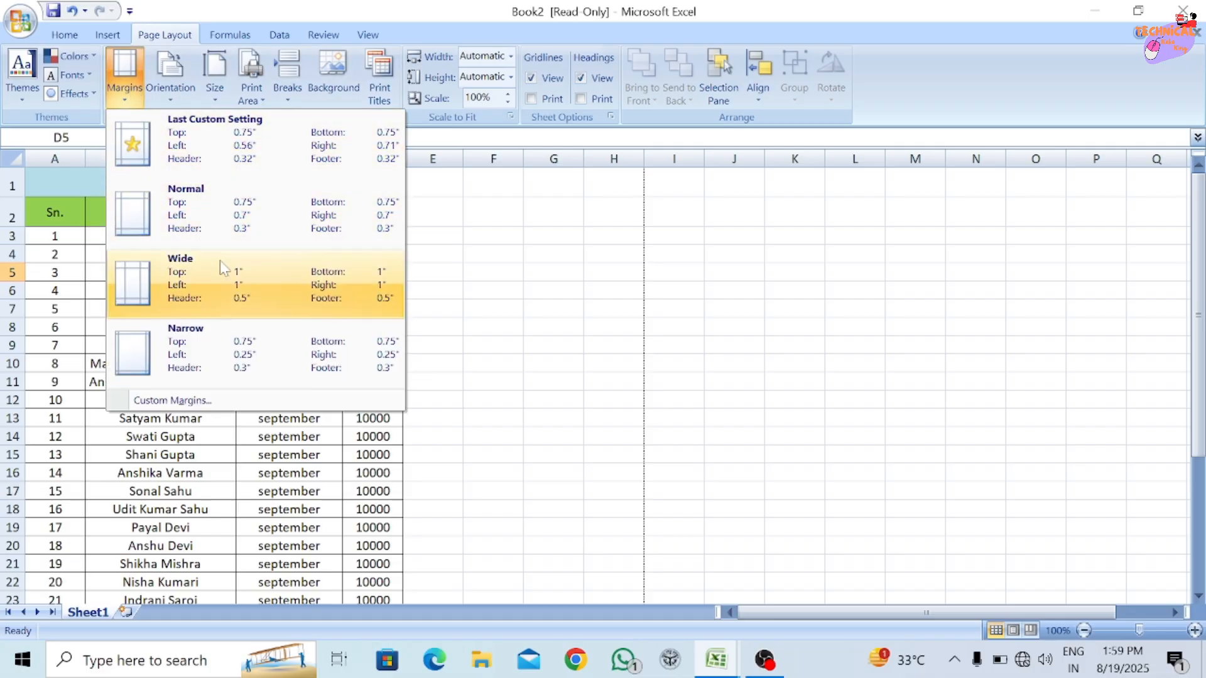
left_click(186, 401)
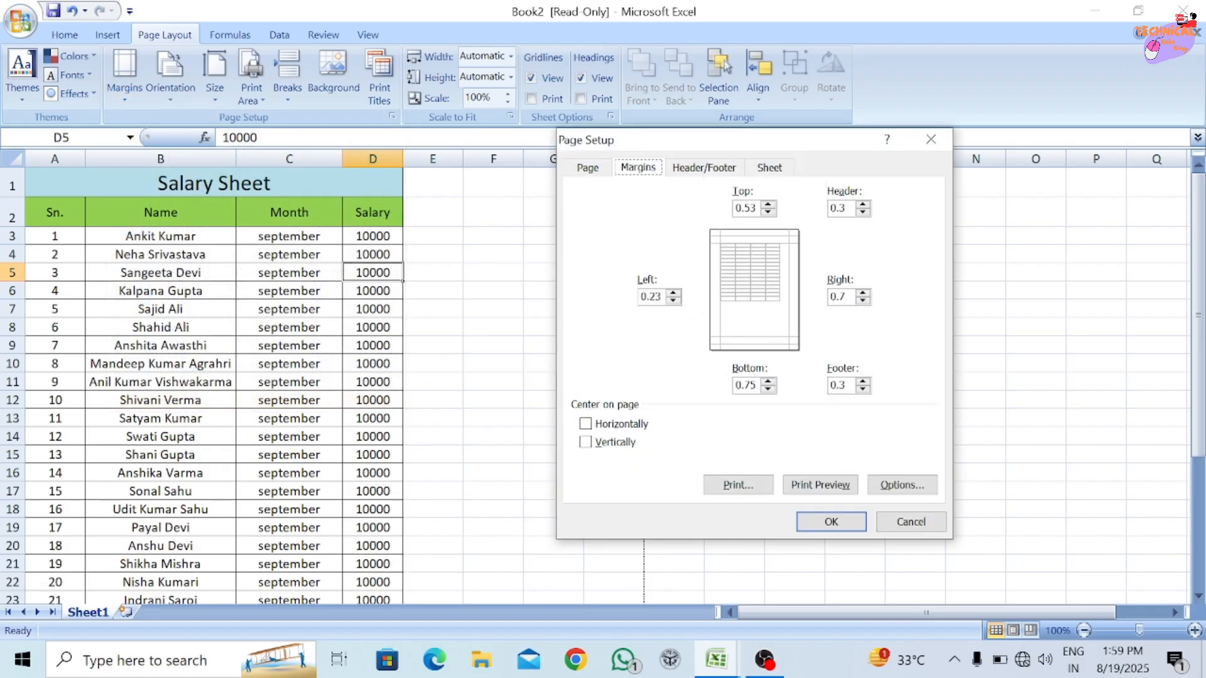
left_click(748, 208)
left_click(709, 168)
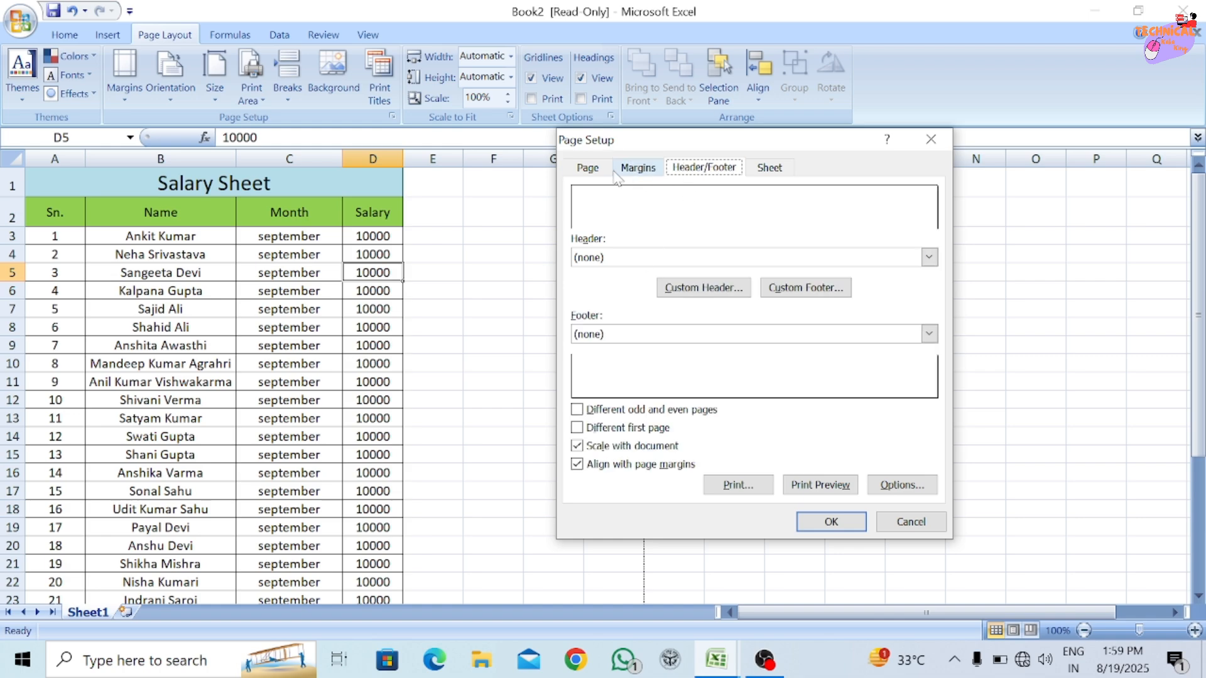
left_click(647, 169)
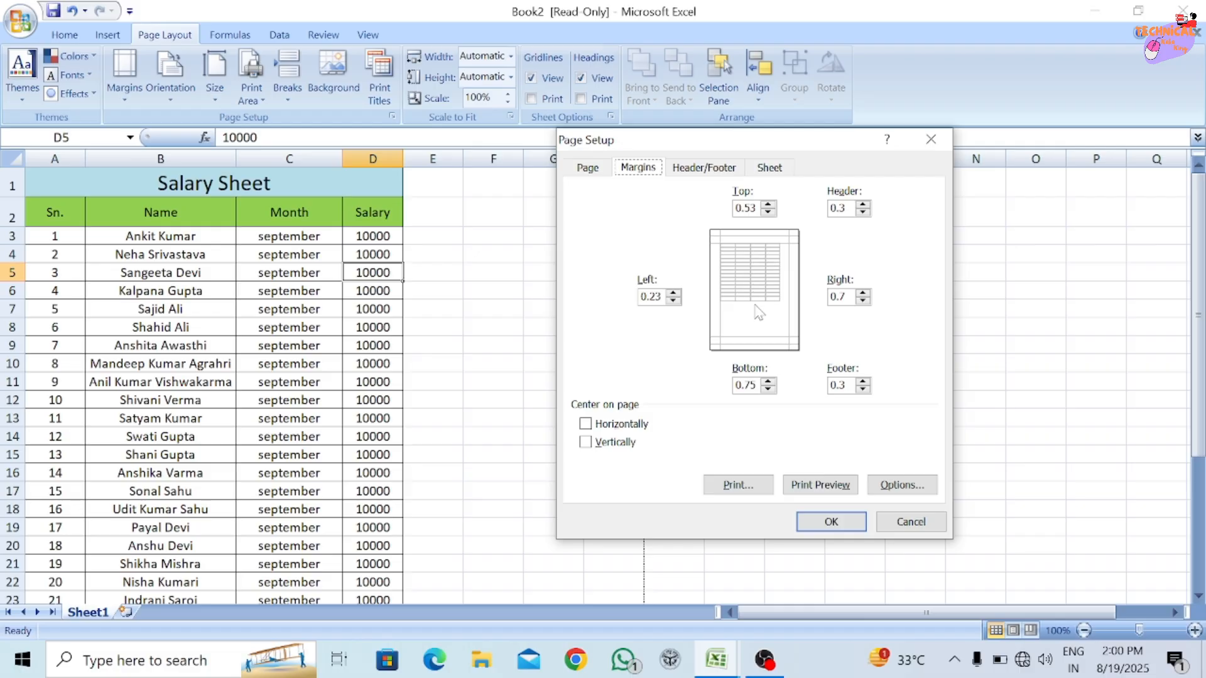
left_click(910, 523)
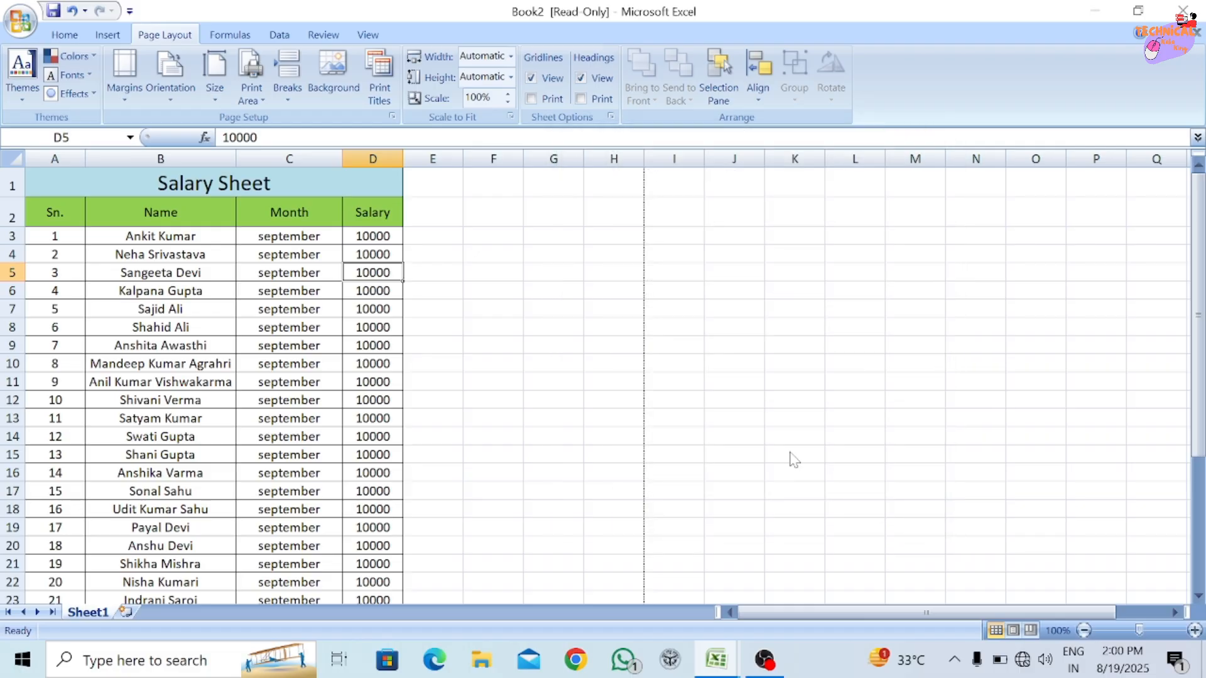
Switch the page orientation to landscape and check the salary sheet in print preview.
left_click(164, 88)
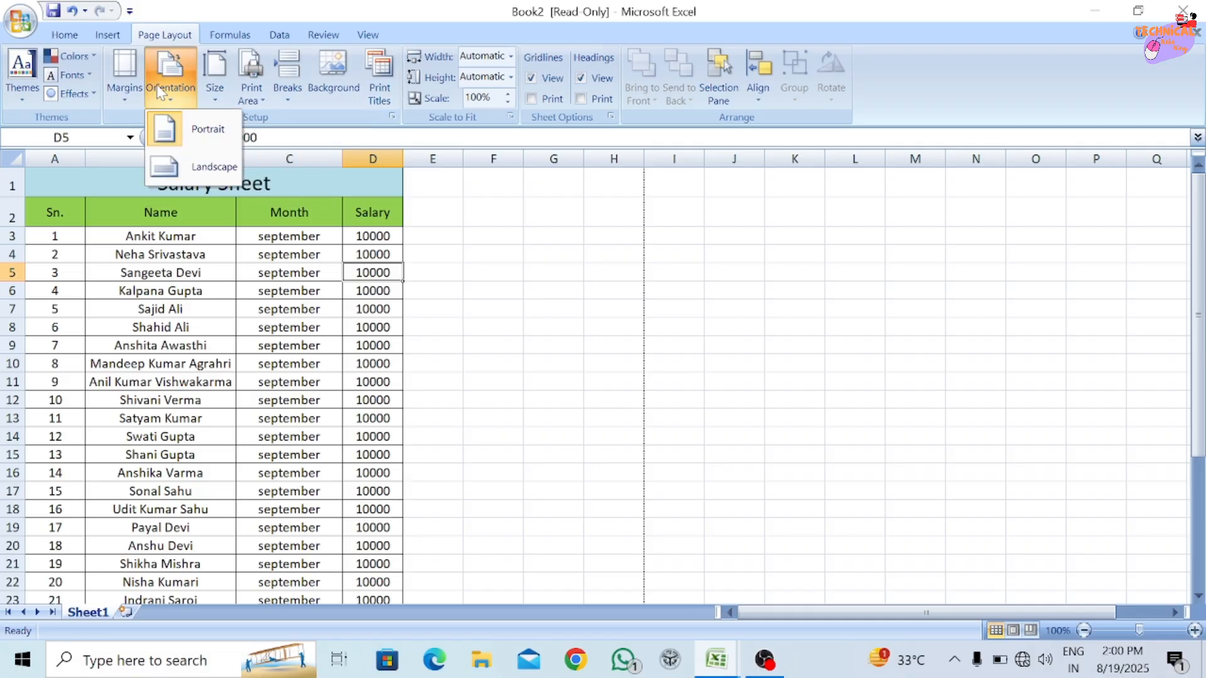
left_click(198, 164)
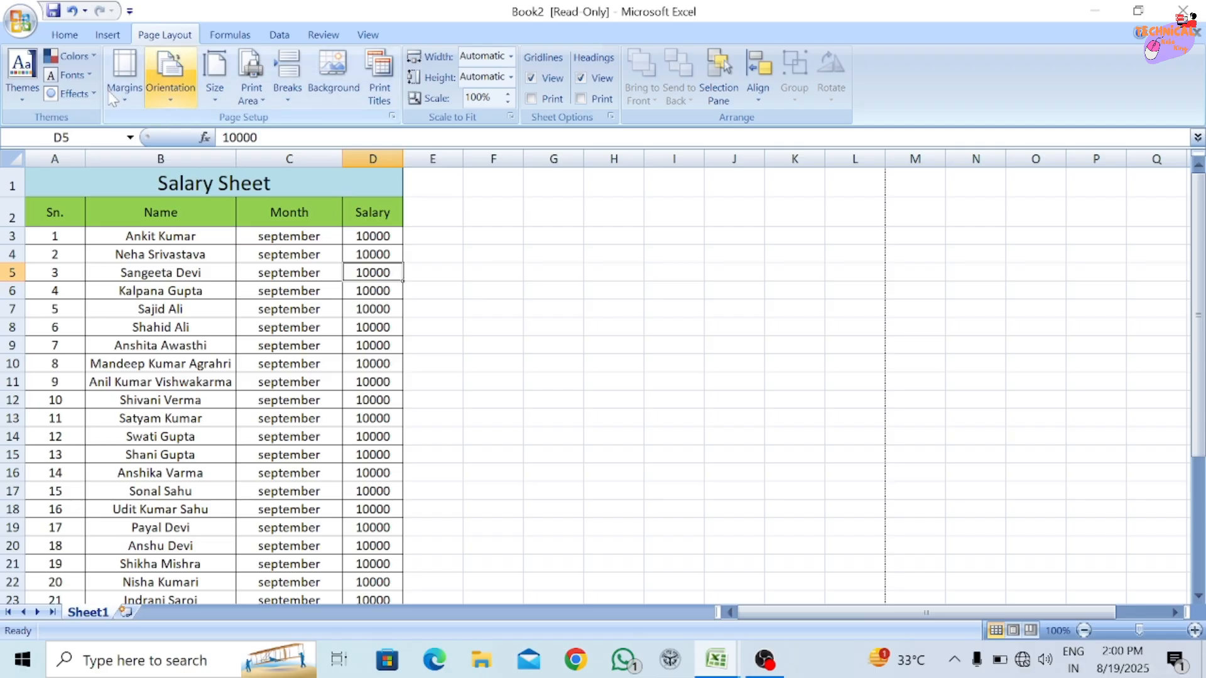
left_click(21, 21)
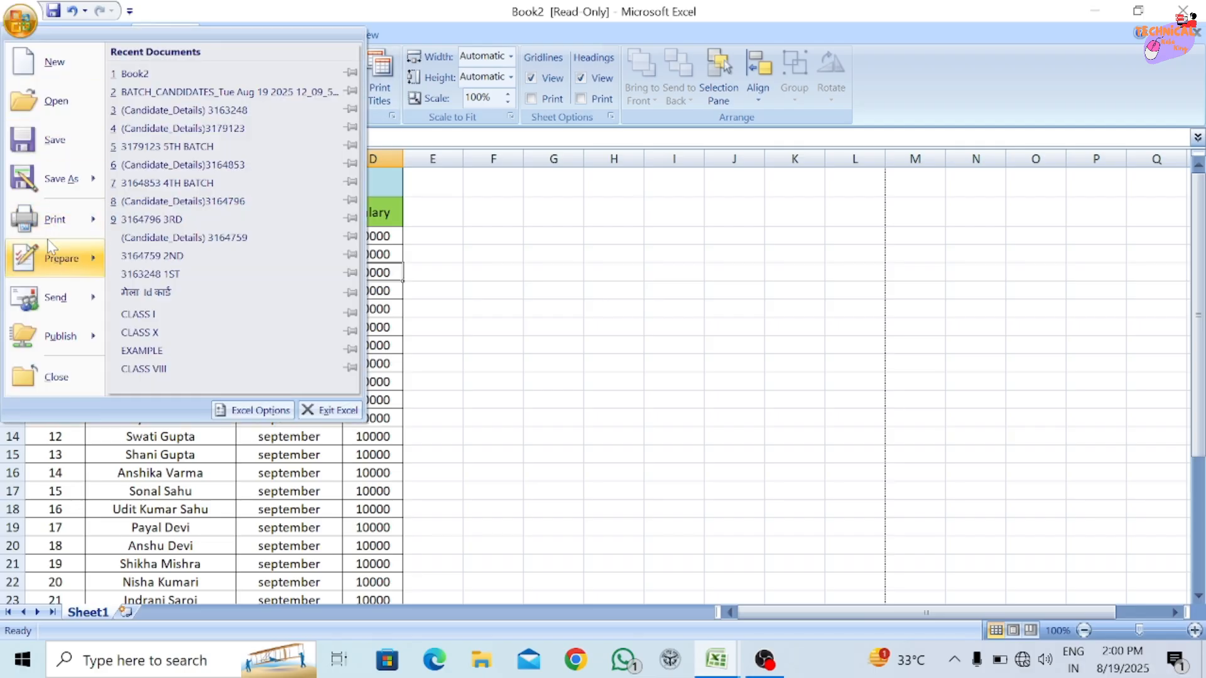
left_click(197, 204)
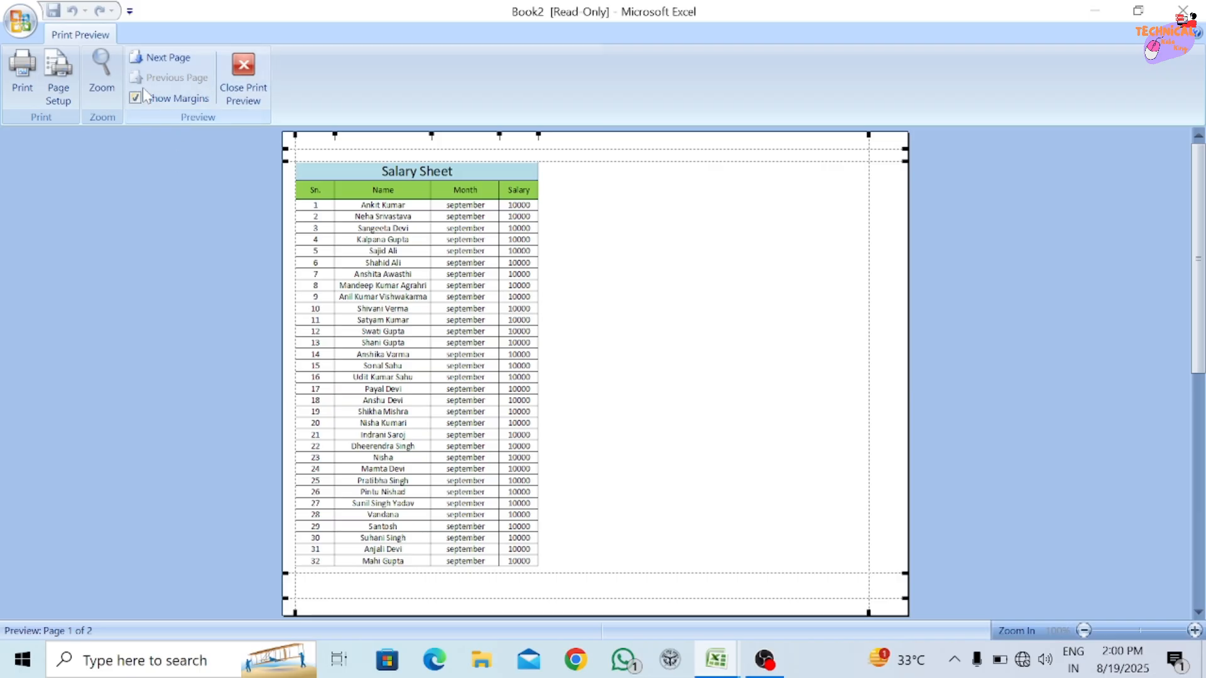
Set the page orientation to portrait in the page setup opened from the print preview.
left_click(54, 86)
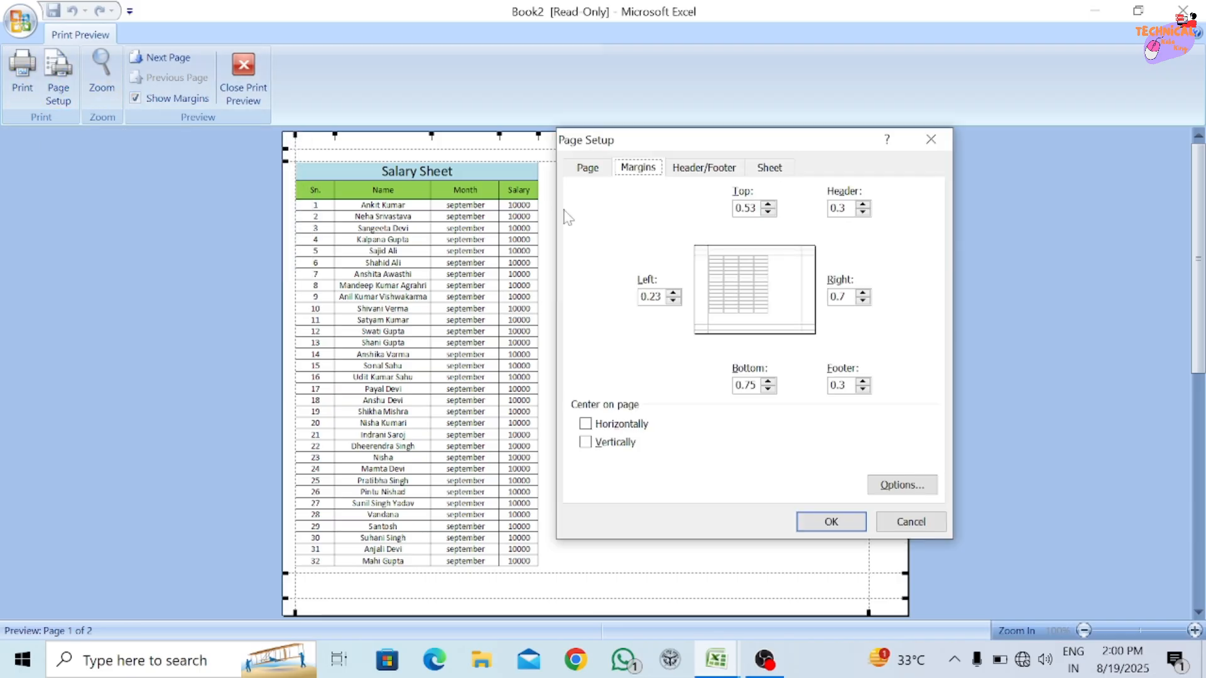
left_click(588, 168)
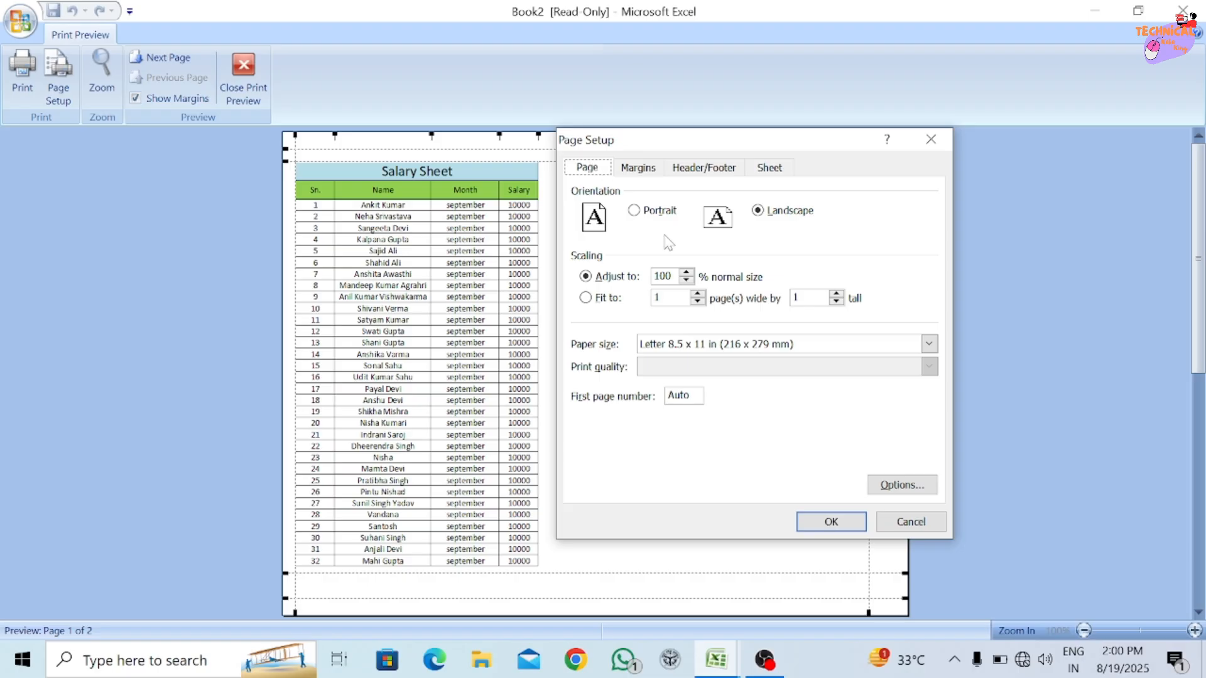
left_click_drag(685, 146, 864, 113)
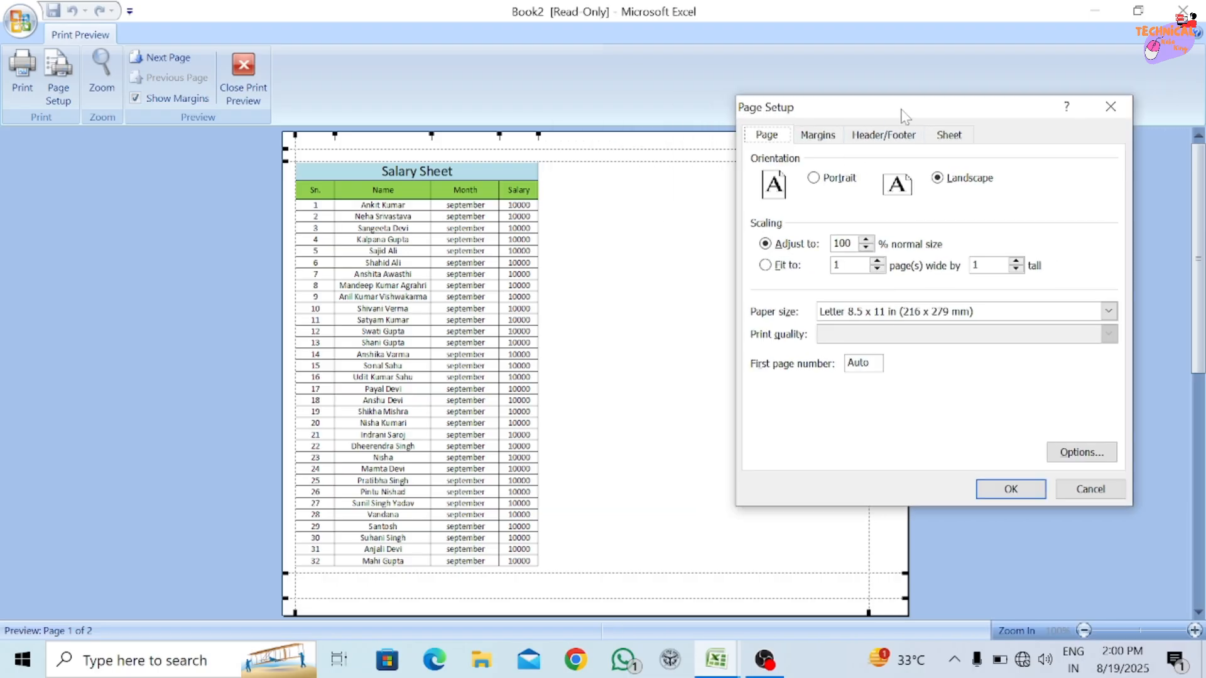
left_click_drag(936, 116, 971, 72)
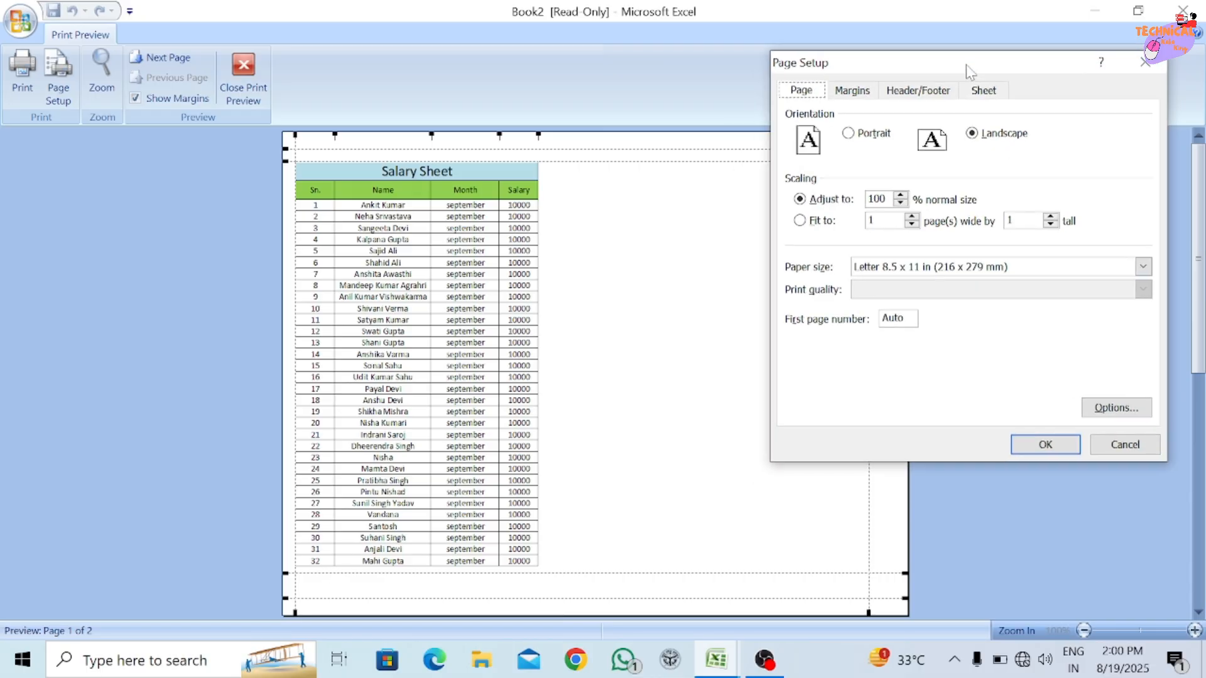
left_click(848, 134)
left_click(1044, 444)
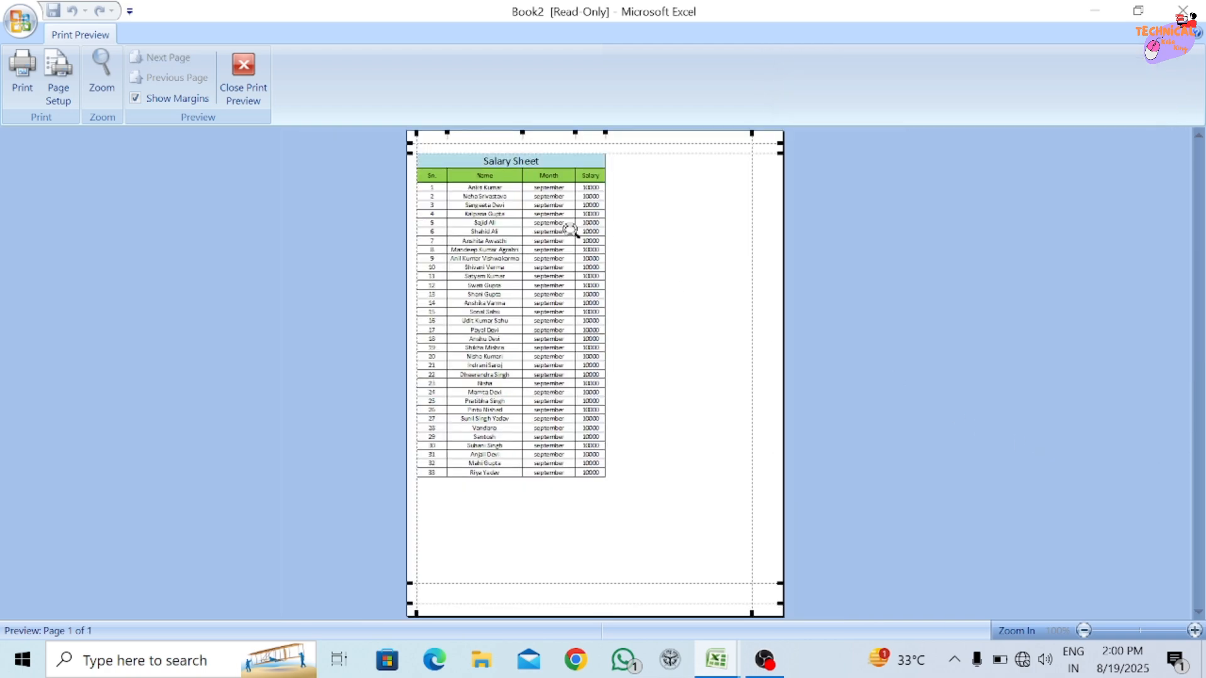
Widen the left page margin to about 0.7 in the print preview and return to the worksheet.
left_click(67, 94)
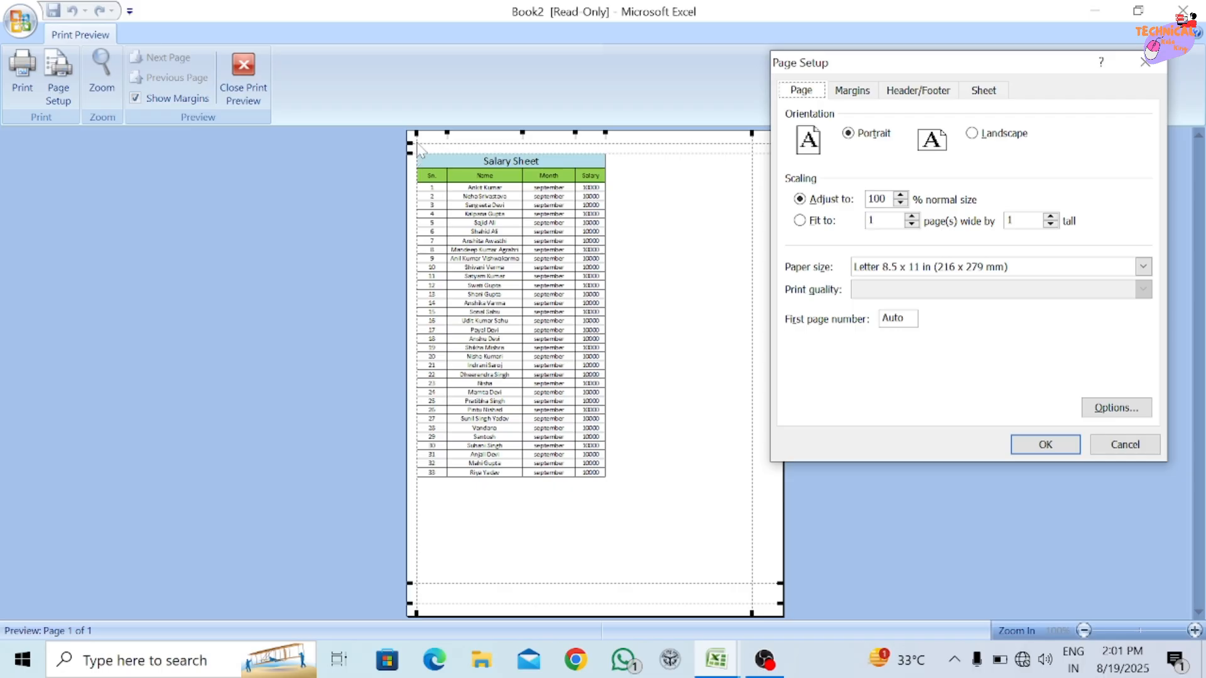
left_click(1125, 444)
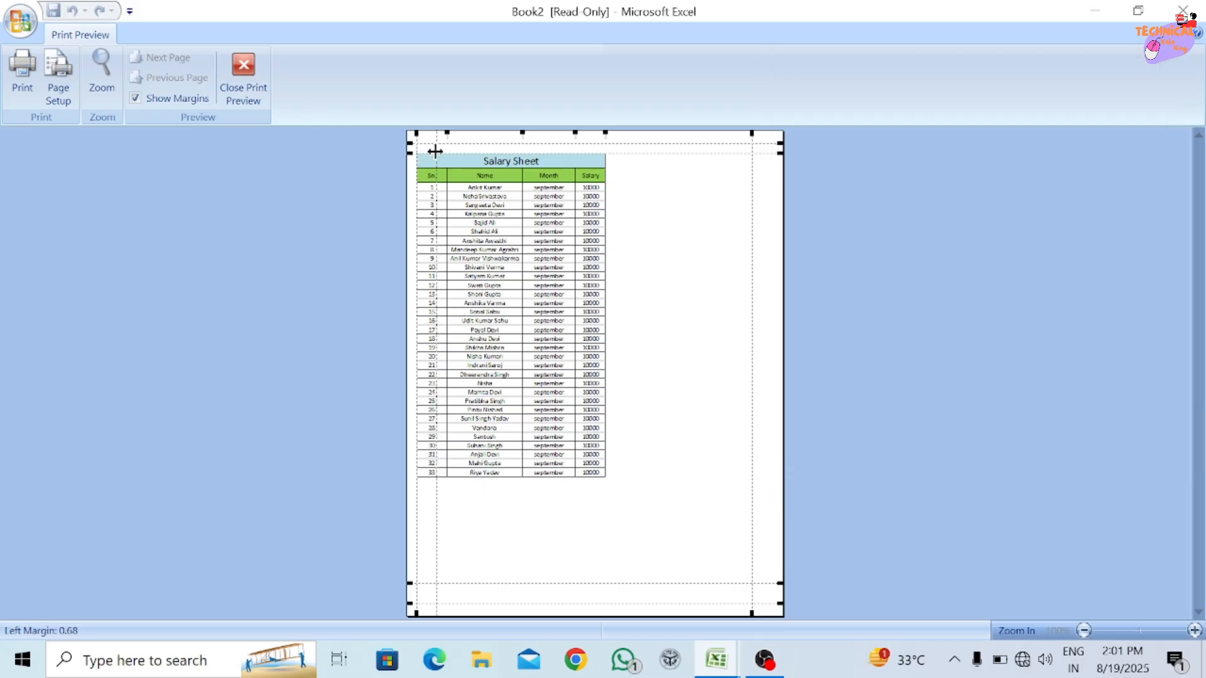
left_click_drag(416, 153, 438, 153)
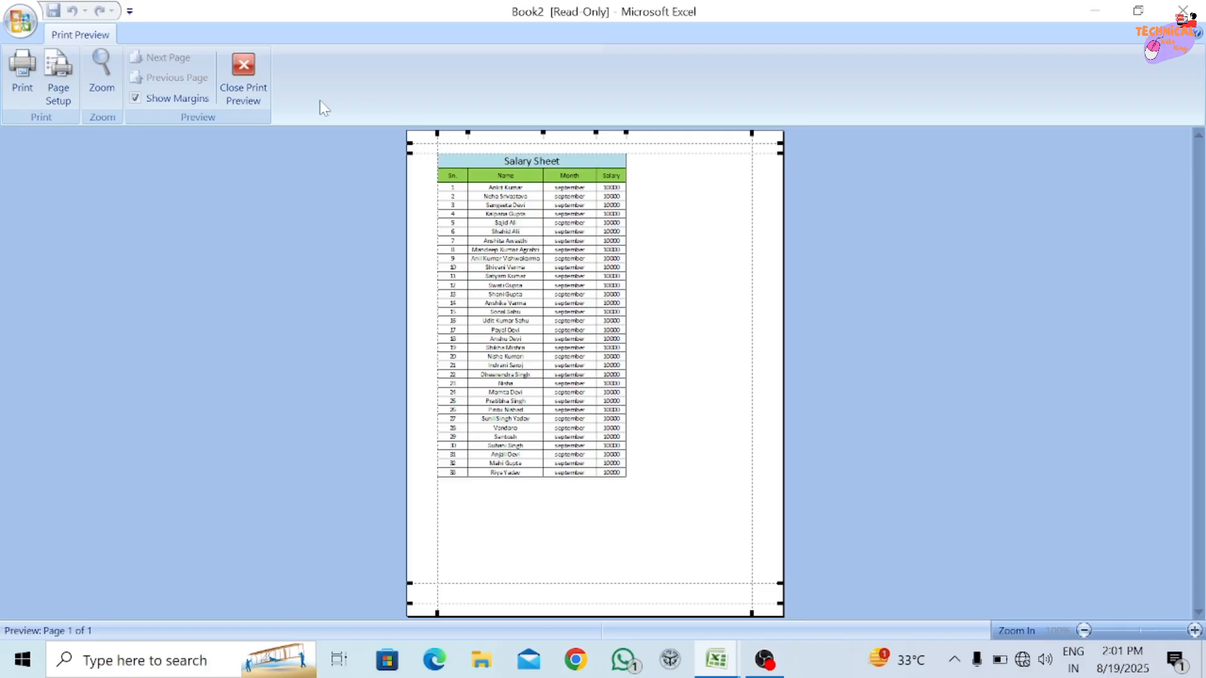
left_click(264, 72)
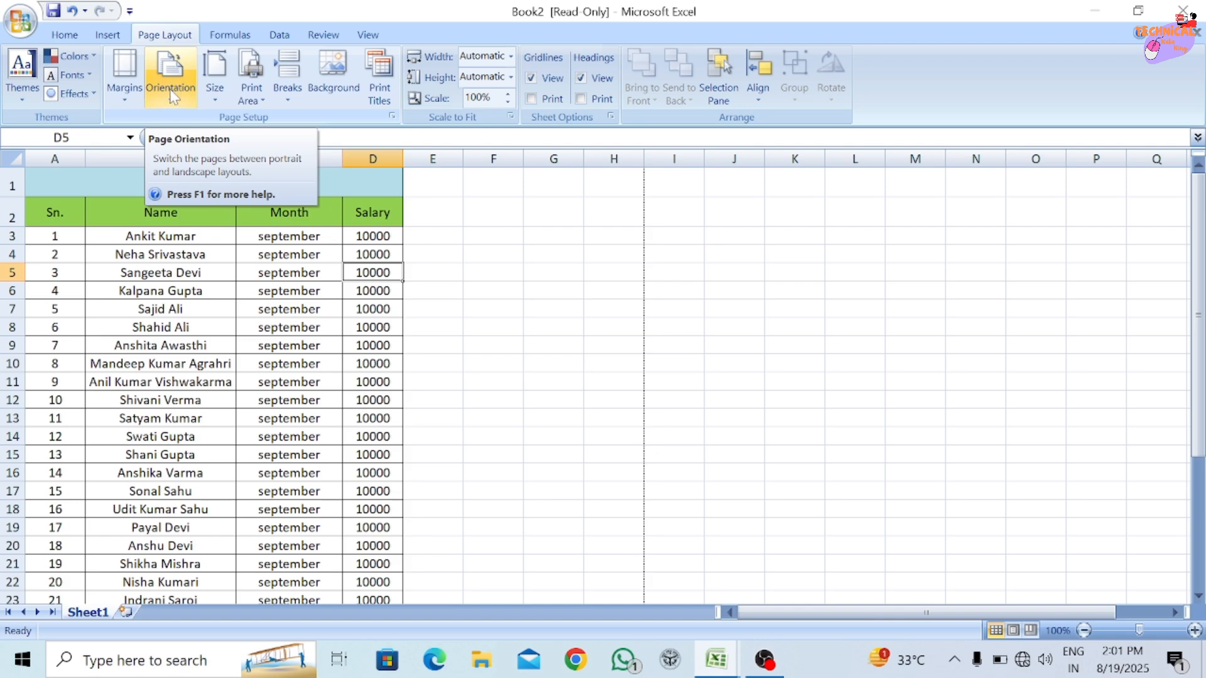
Examine the list of available paper sizes for the salary sheet, including A4, A5 and Letter.
left_click(217, 99)
left_click(217, 100)
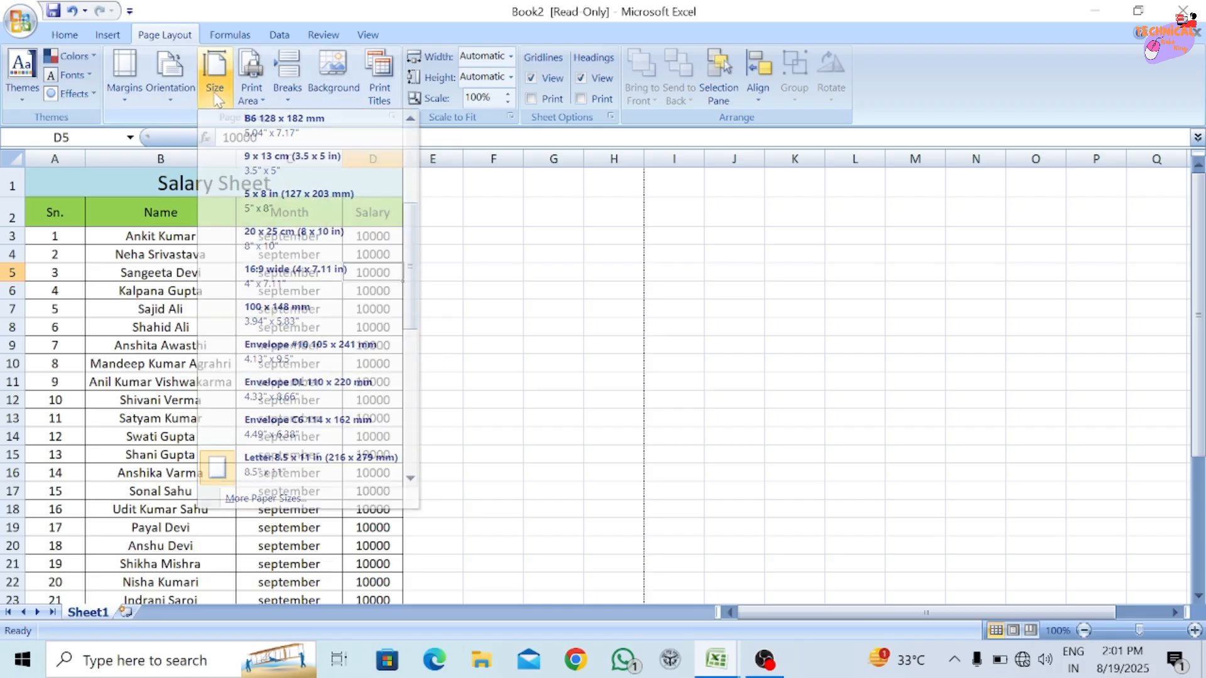
left_click(214, 88)
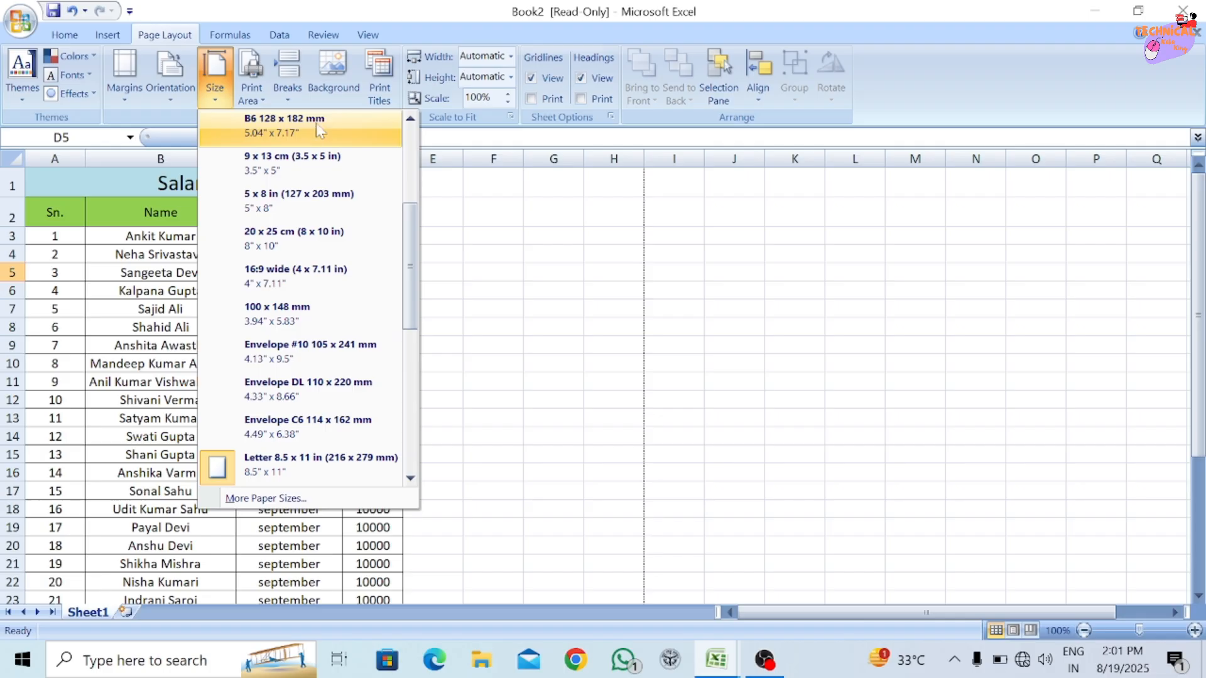
left_click(413, 179)
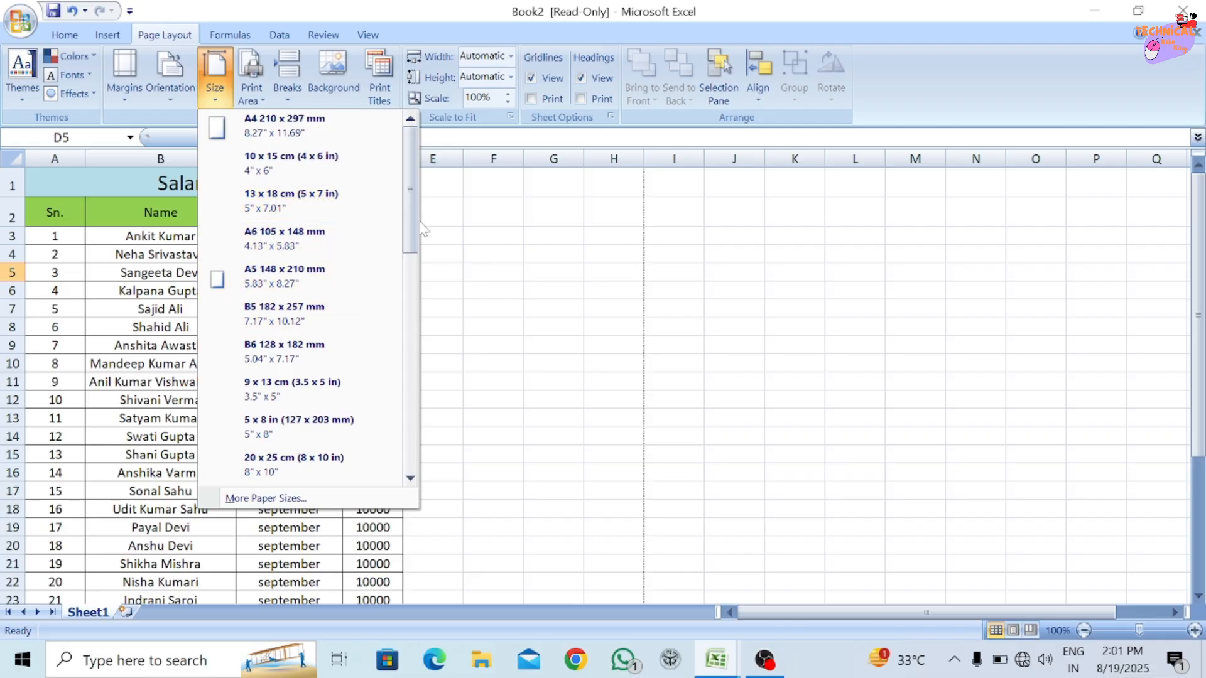
mouse_move(405, 197)
left_mouse_down()
mouse_move(405, 430)
mouse_move(405, 212)
left_mouse_up()
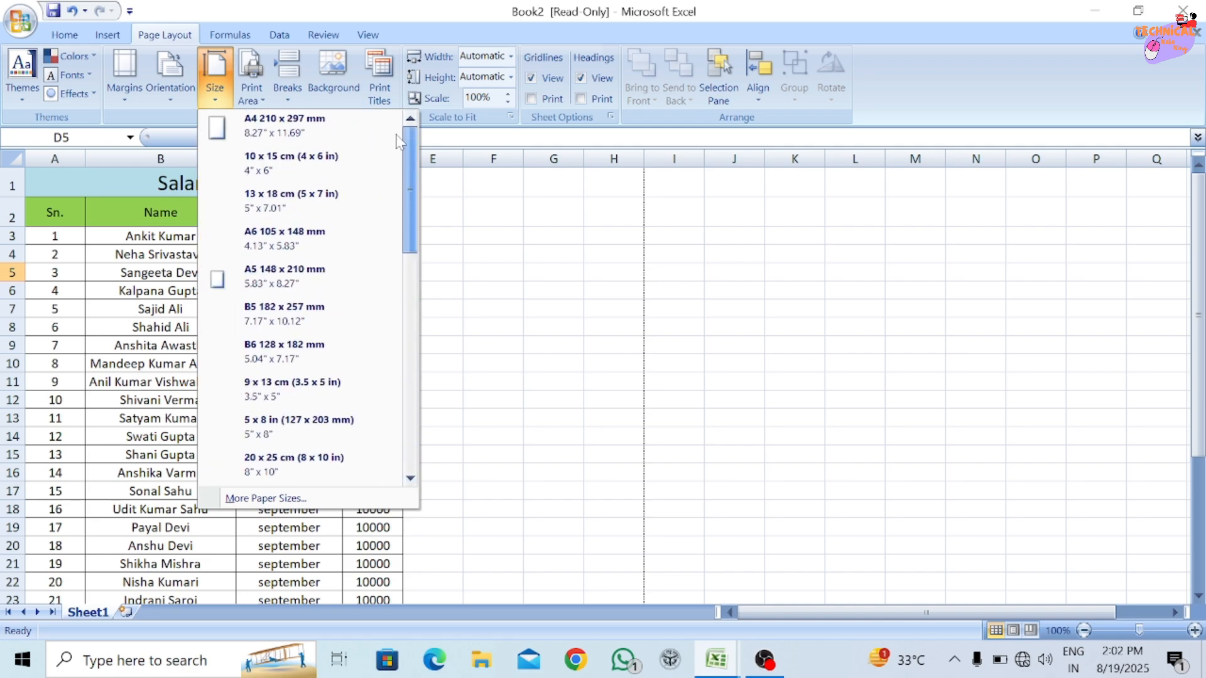
left_click(472, 271)
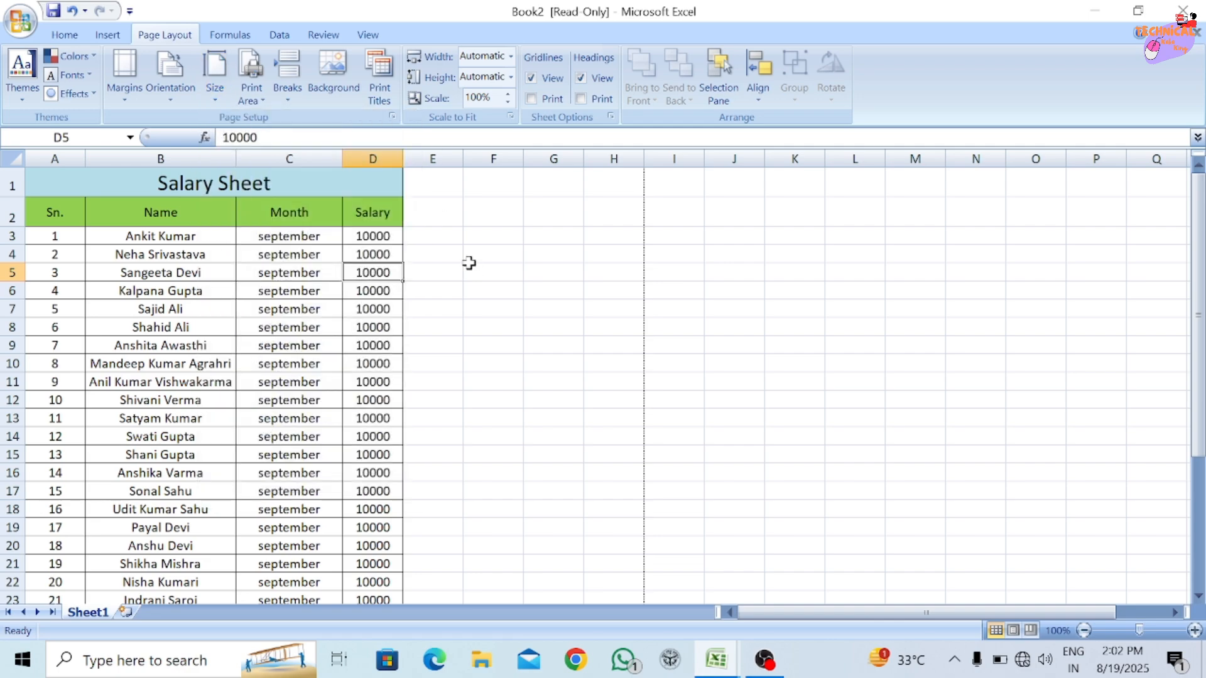
left_click(221, 84)
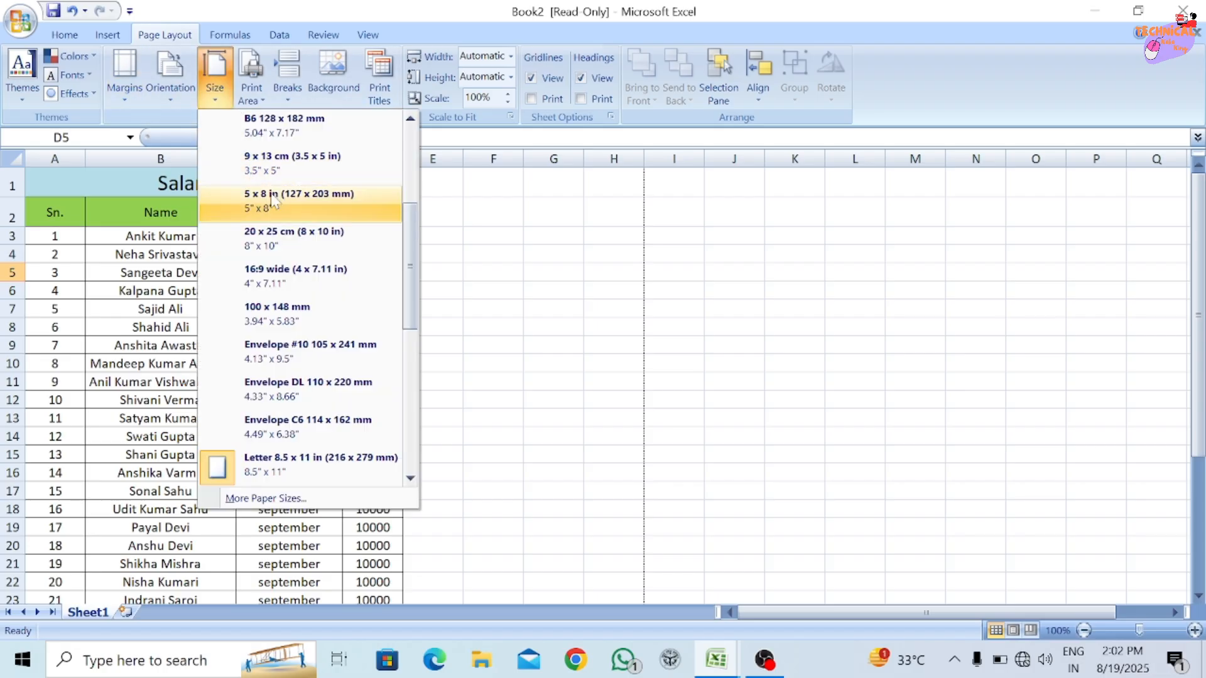
scroll(314, 188, "up", 2)
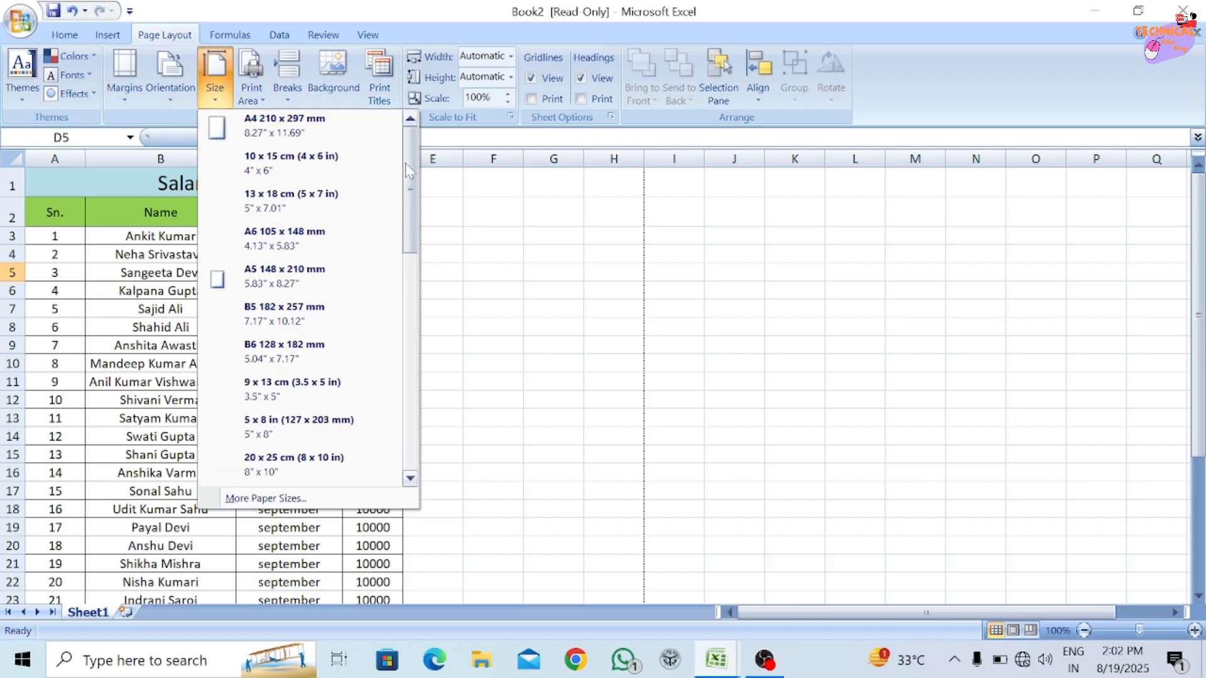
left_click(174, 282)
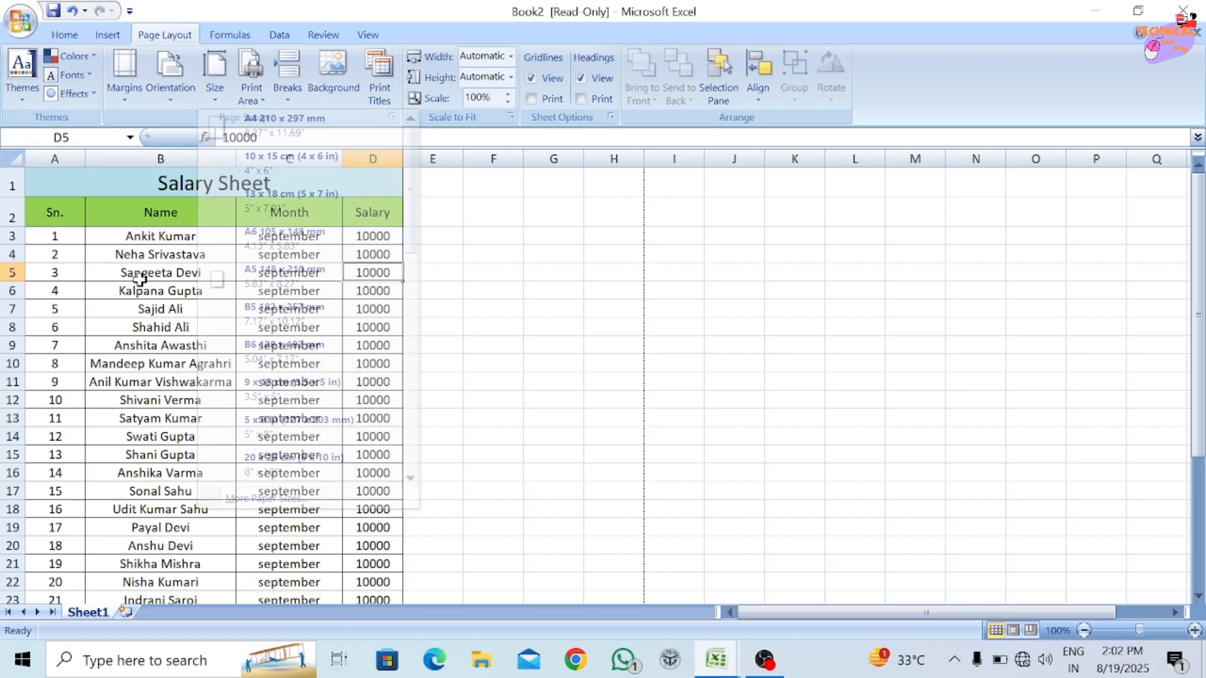
Examine the paper sizes offered in the page setup opened from the print preview, including A4, A5 and the envelope formats.
left_click(20, 21)
mouse_move(84, 220)
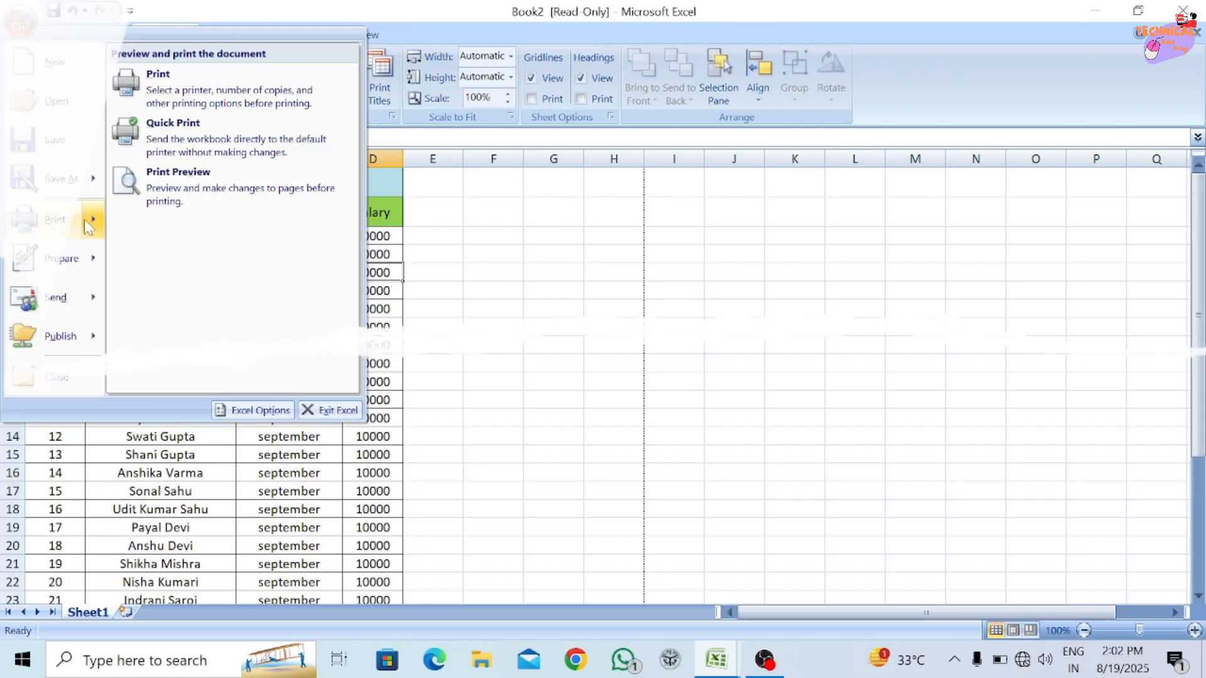
left_click(202, 187)
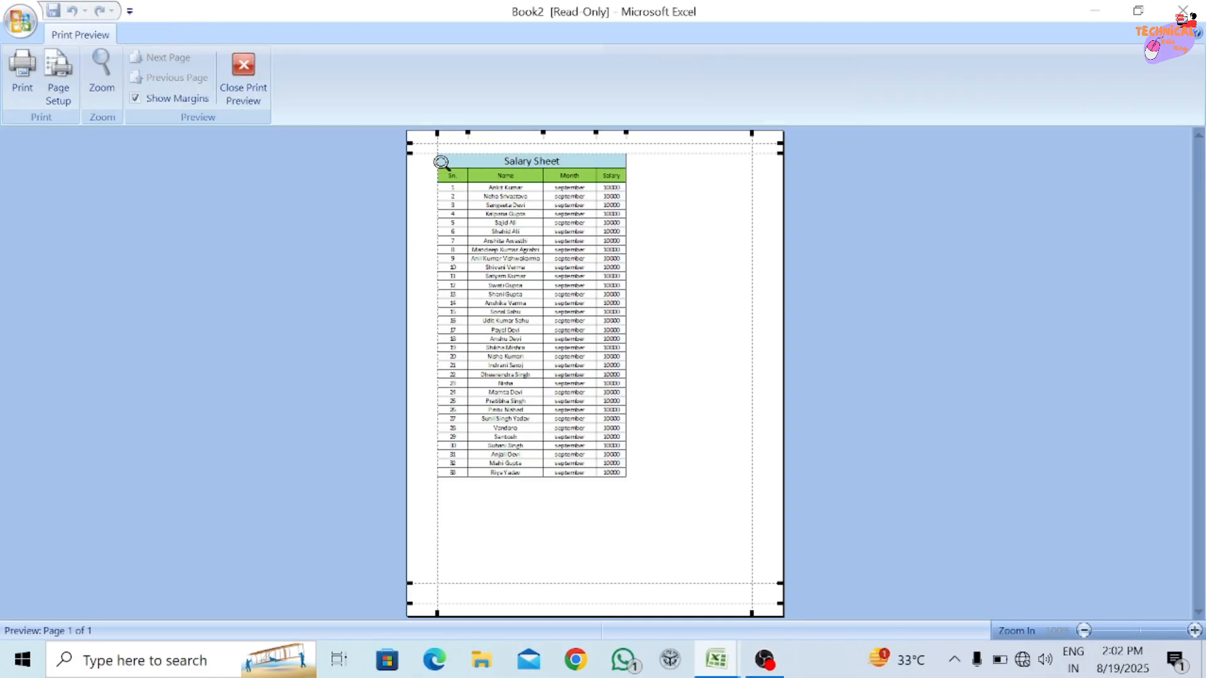
left_click(62, 99)
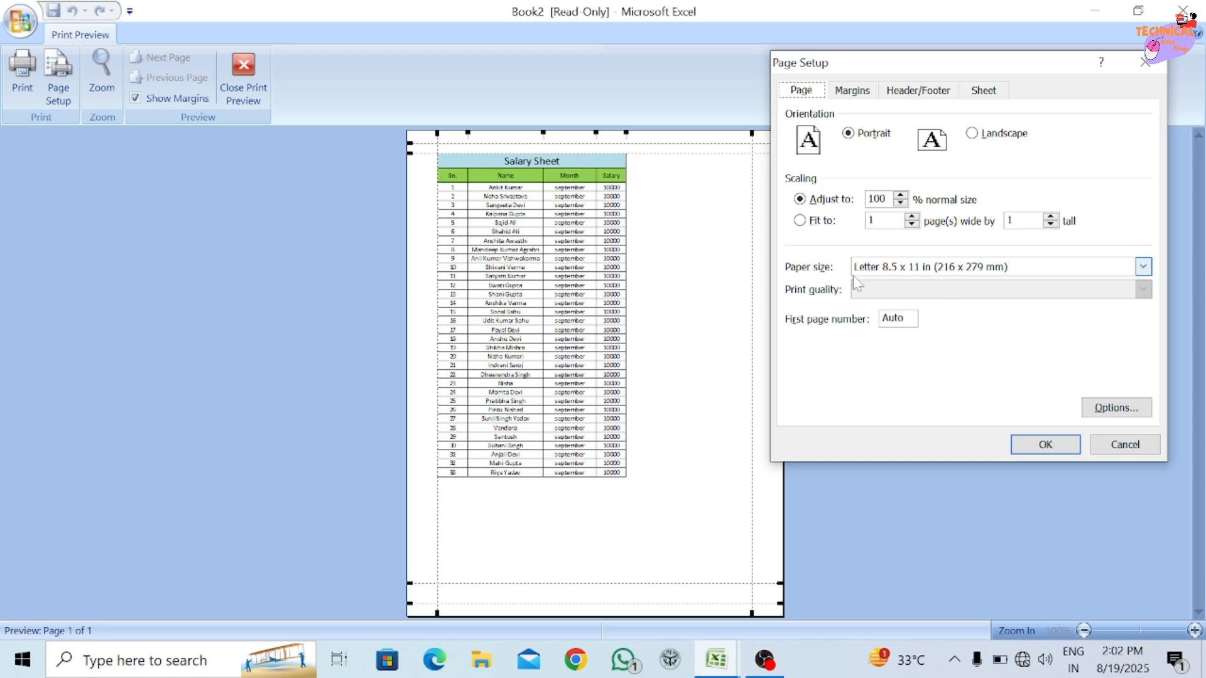
left_click(968, 270)
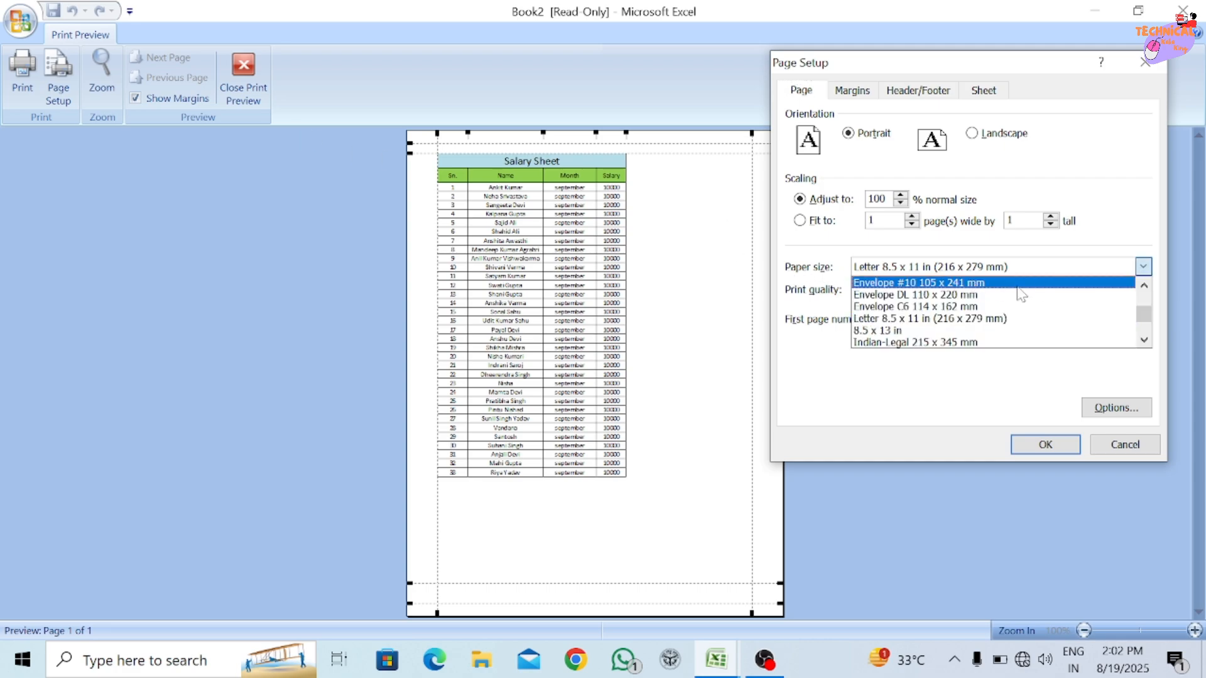
scroll(1143, 317, "up", 3)
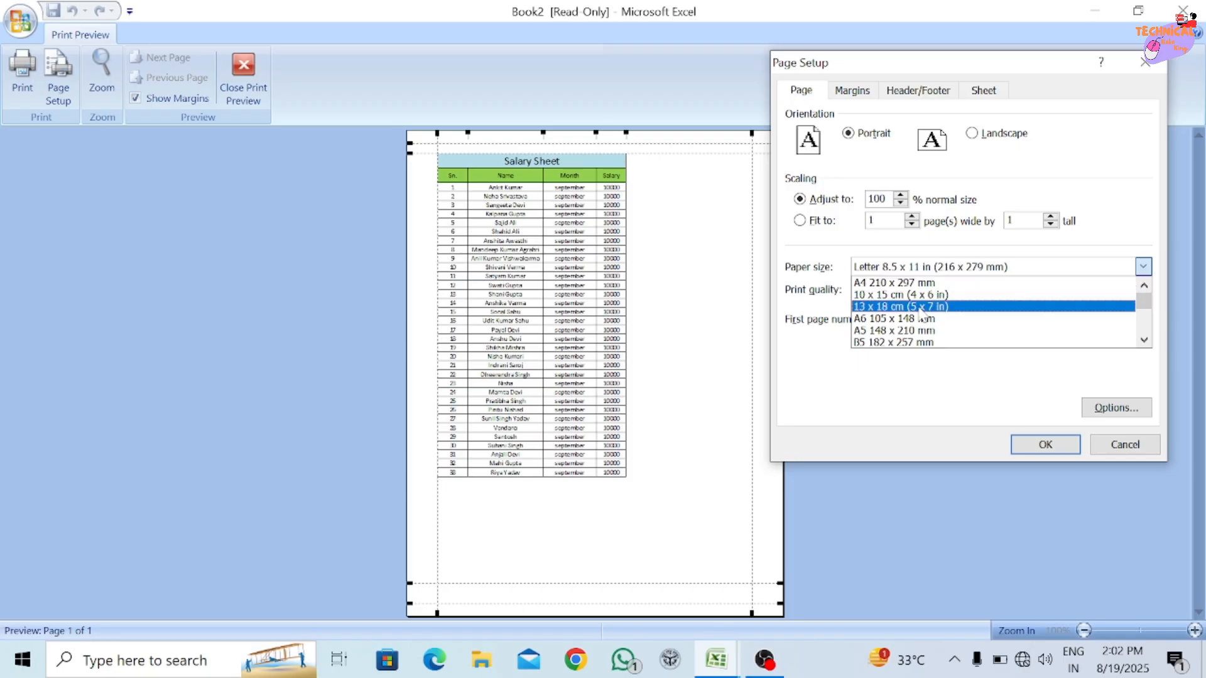
left_click(1144, 341)
left_click(1144, 340)
left_click(1144, 340)
left_click(1145, 341)
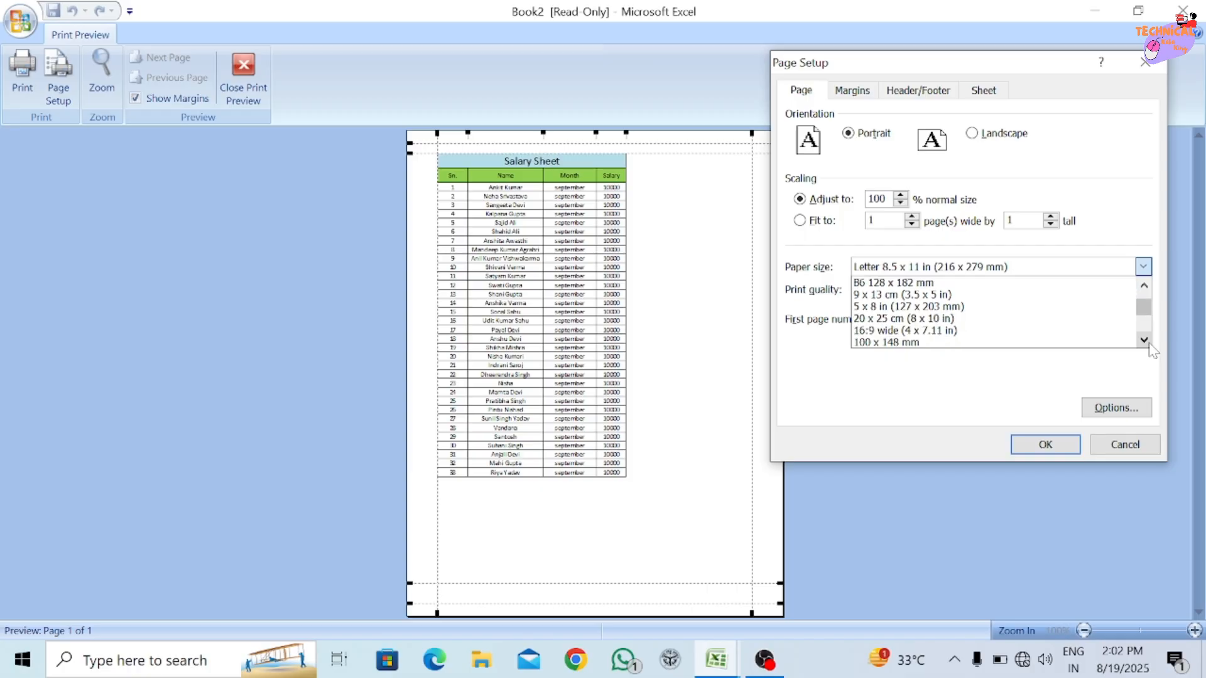
left_click(1144, 340)
left_click(1144, 341)
left_click(1144, 340)
left_click(1144, 341)
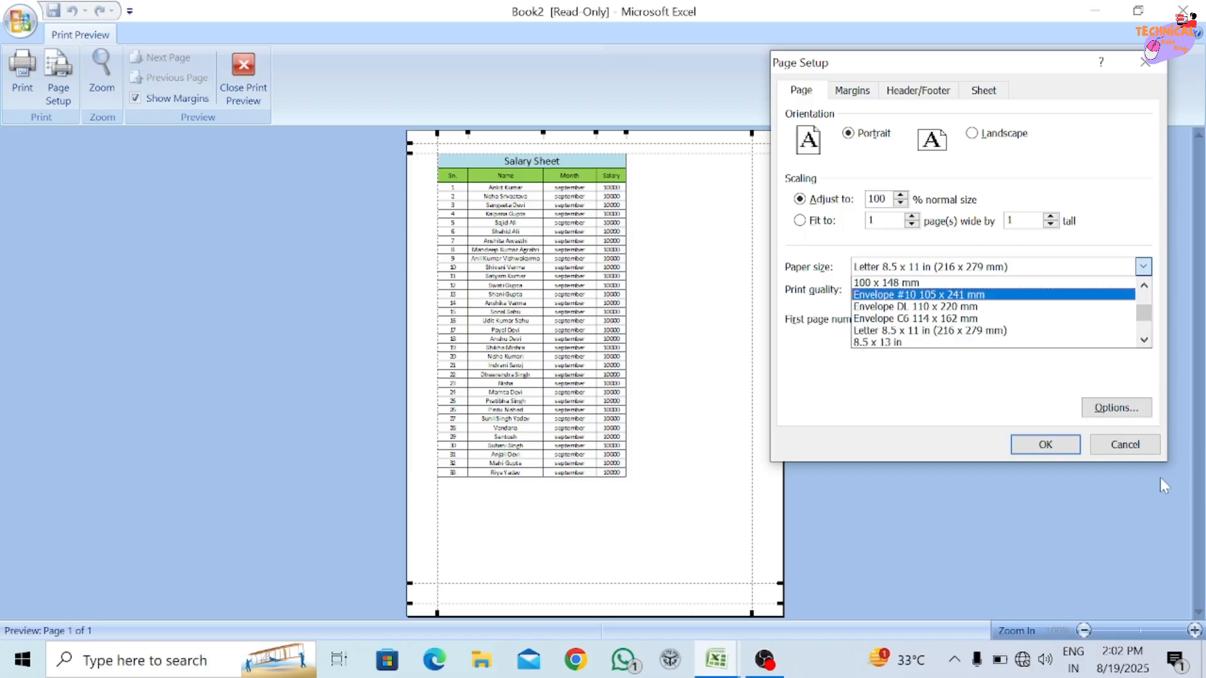
Examine the document sizes and print quality choices in the EPSON L8050 printer properties without changes, and return to the worksheet.
left_click(1112, 440)
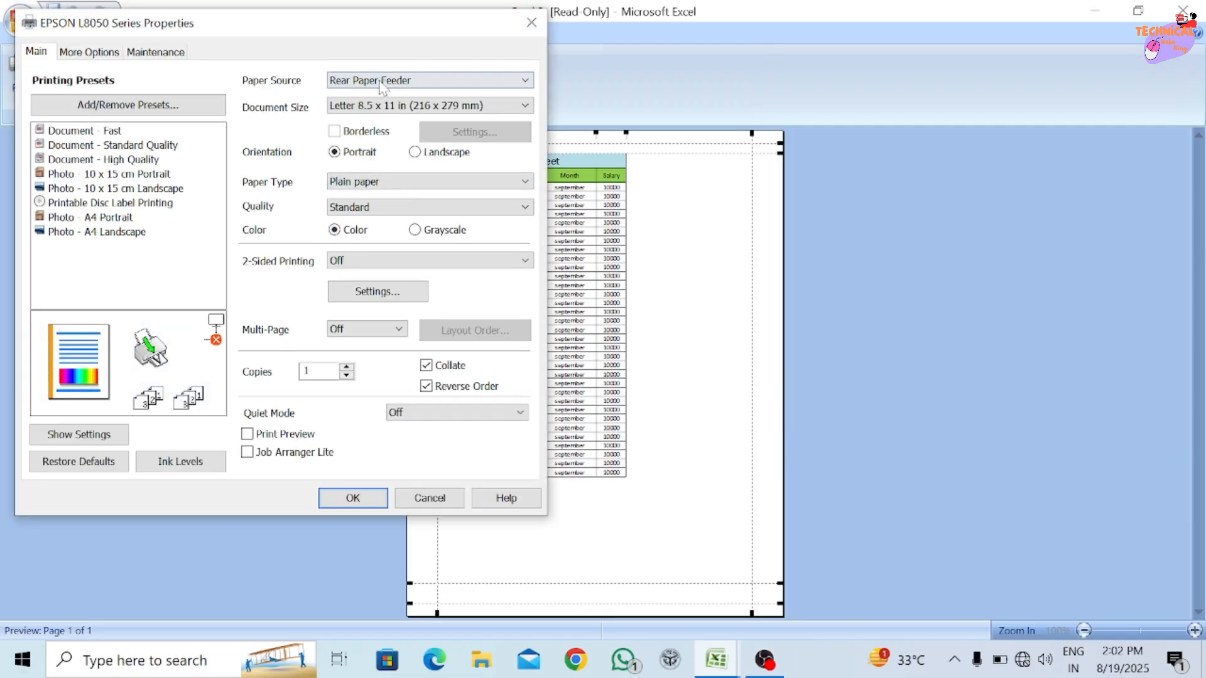
left_click(386, 107)
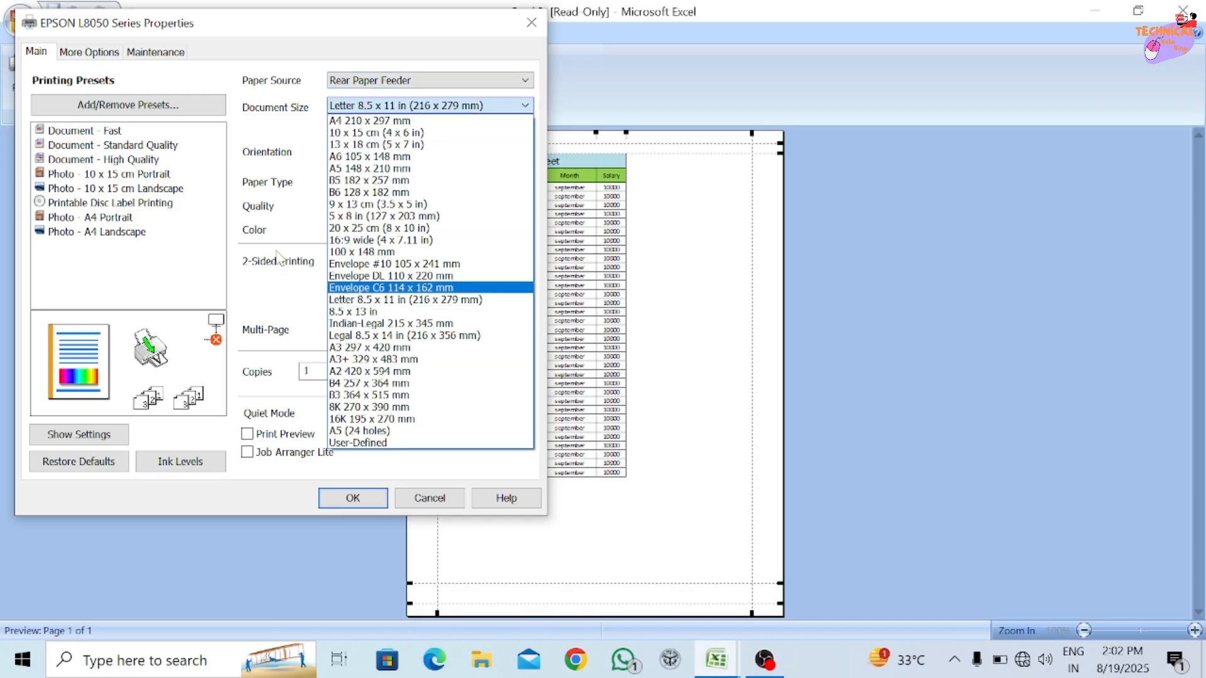
left_click(259, 241)
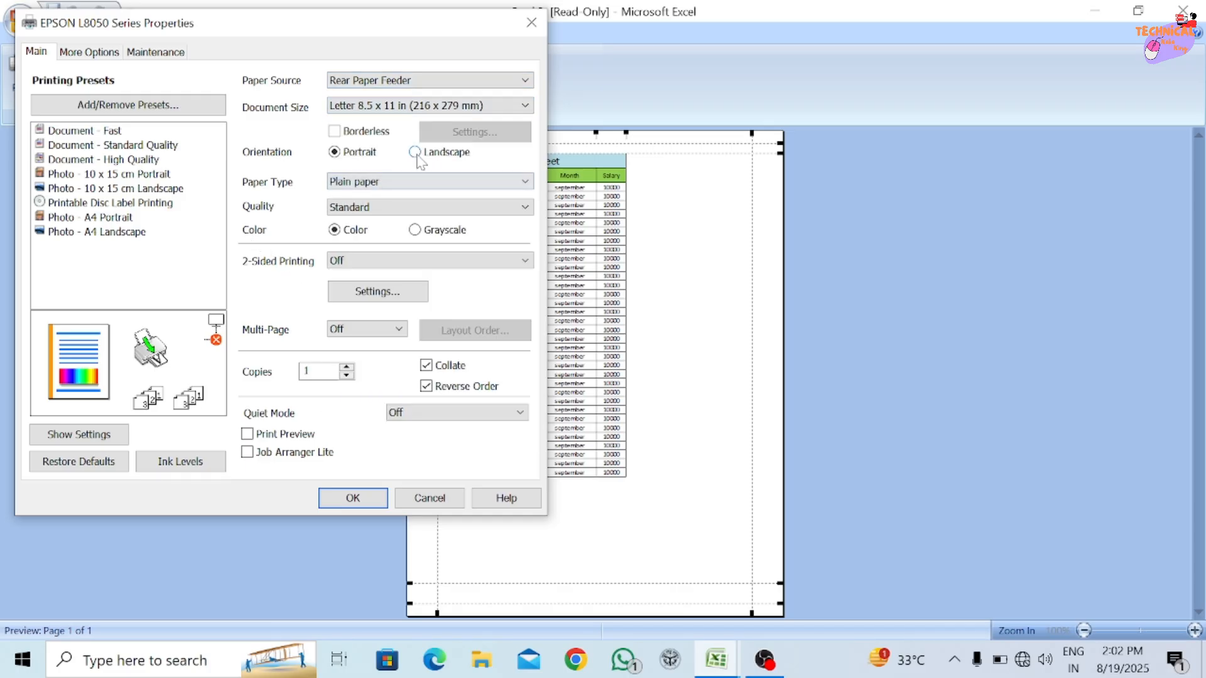
left_click(373, 207)
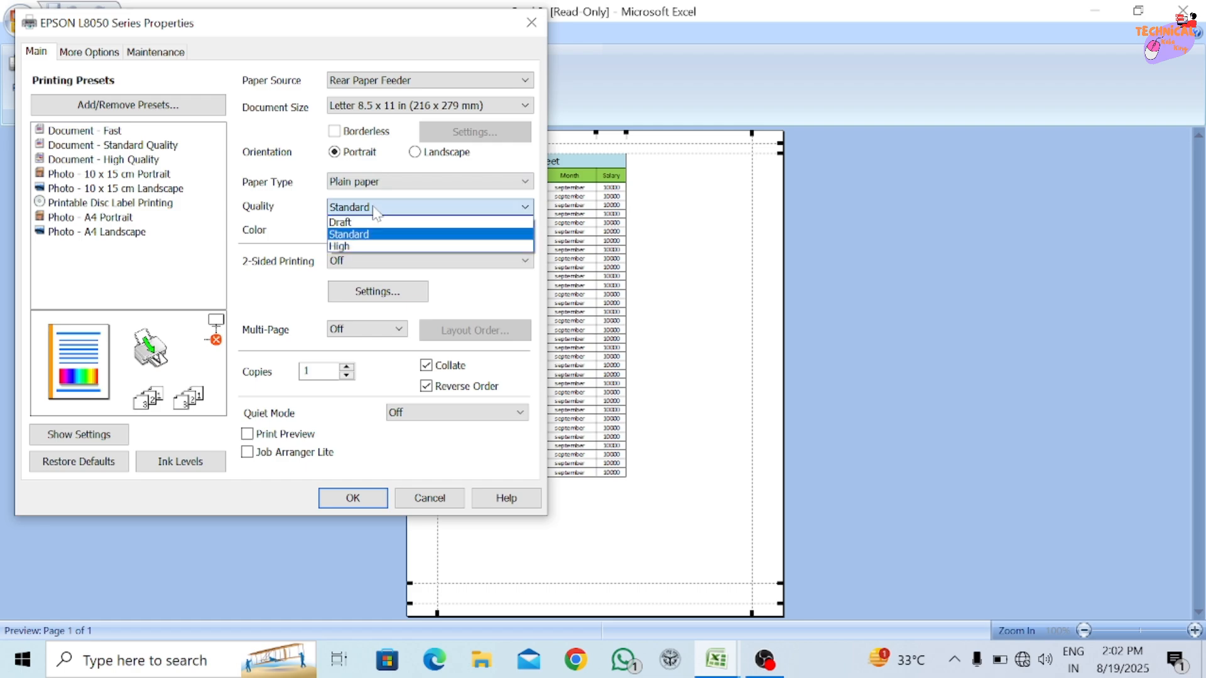
left_click(283, 225)
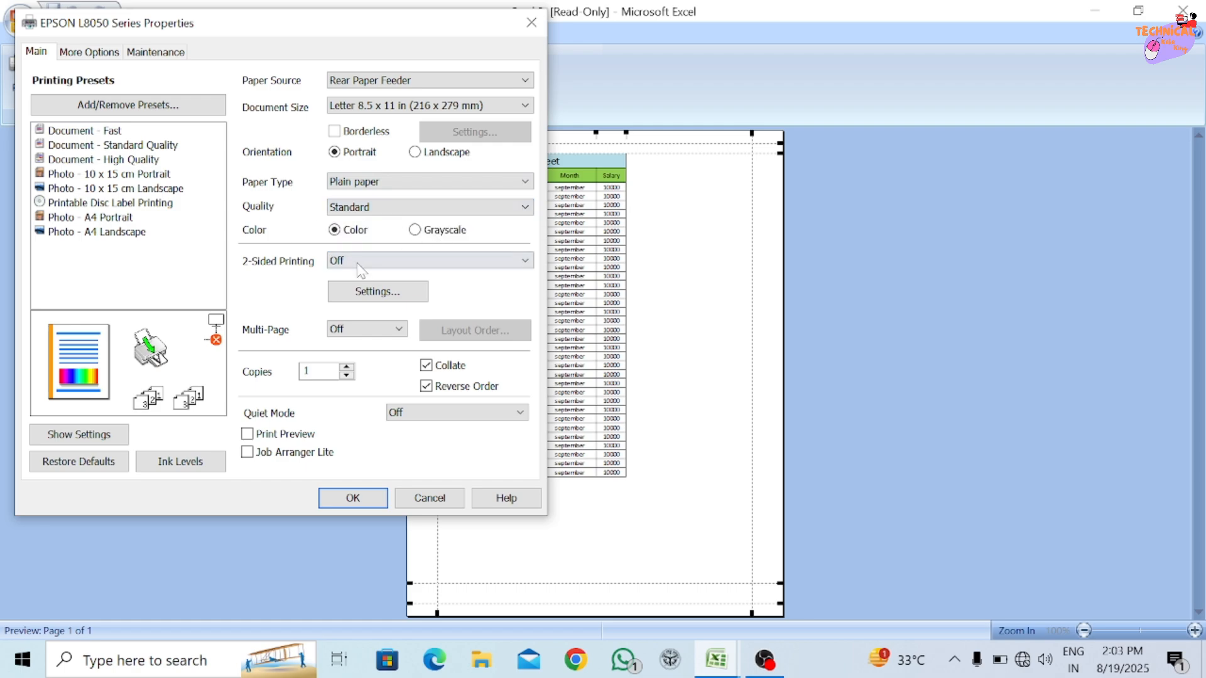
left_click(432, 498)
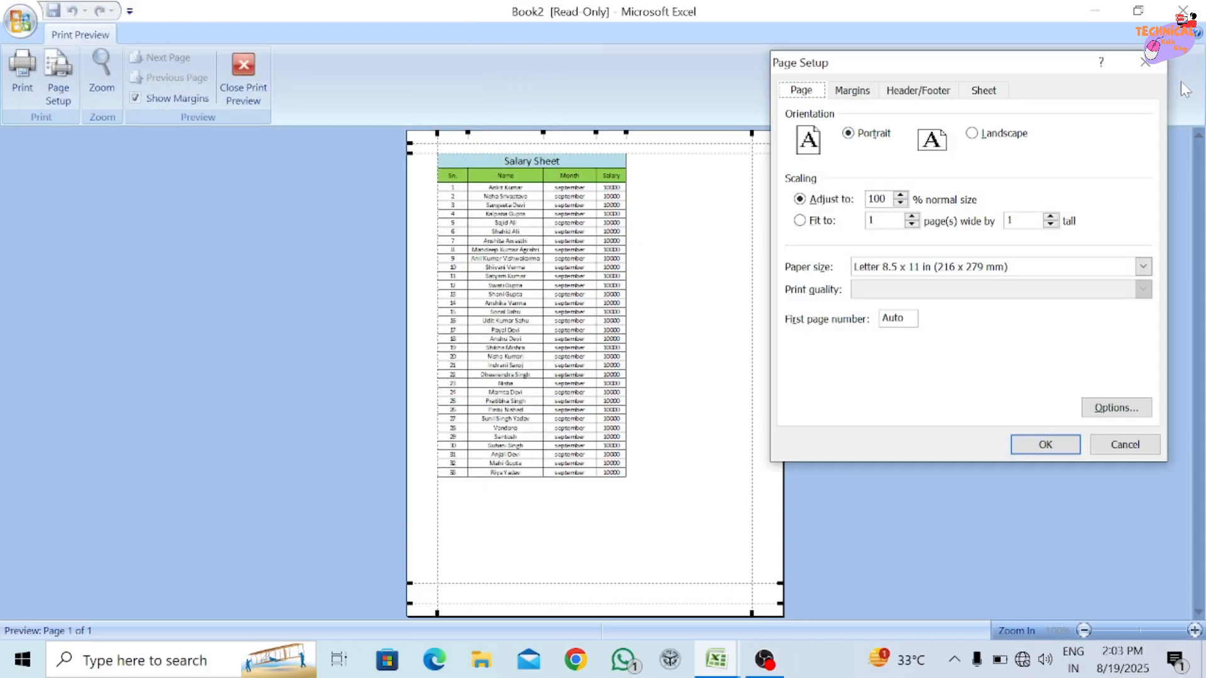
left_click(1144, 63)
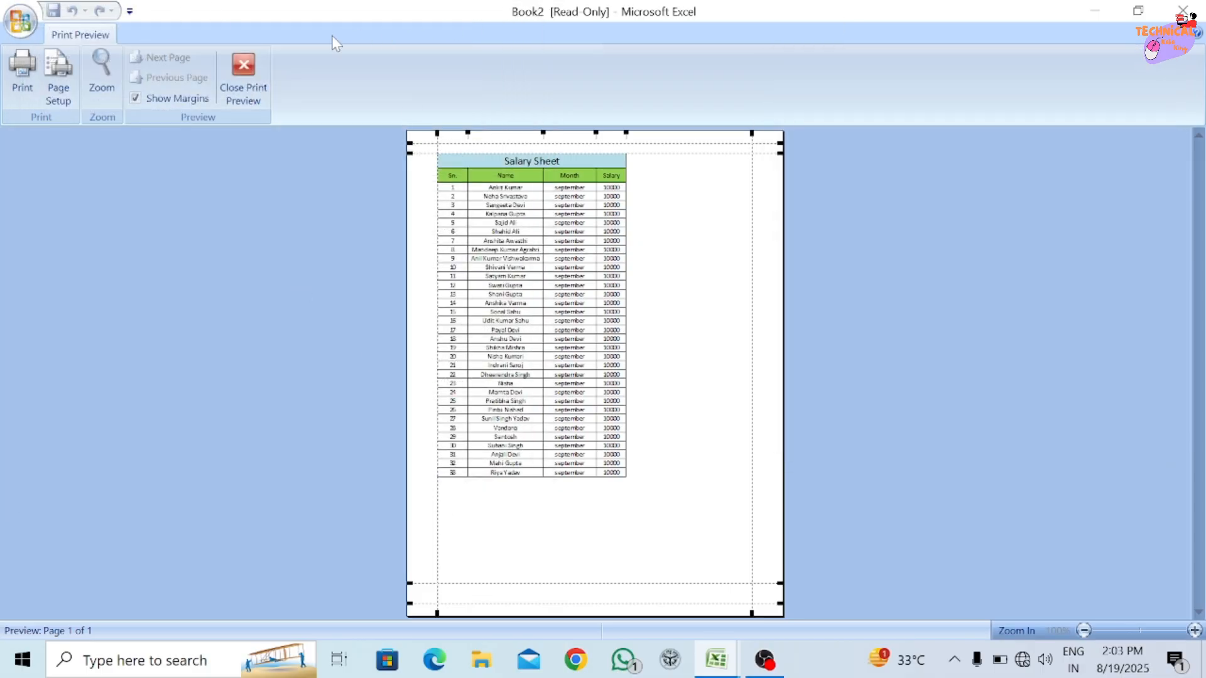
left_click(244, 75)
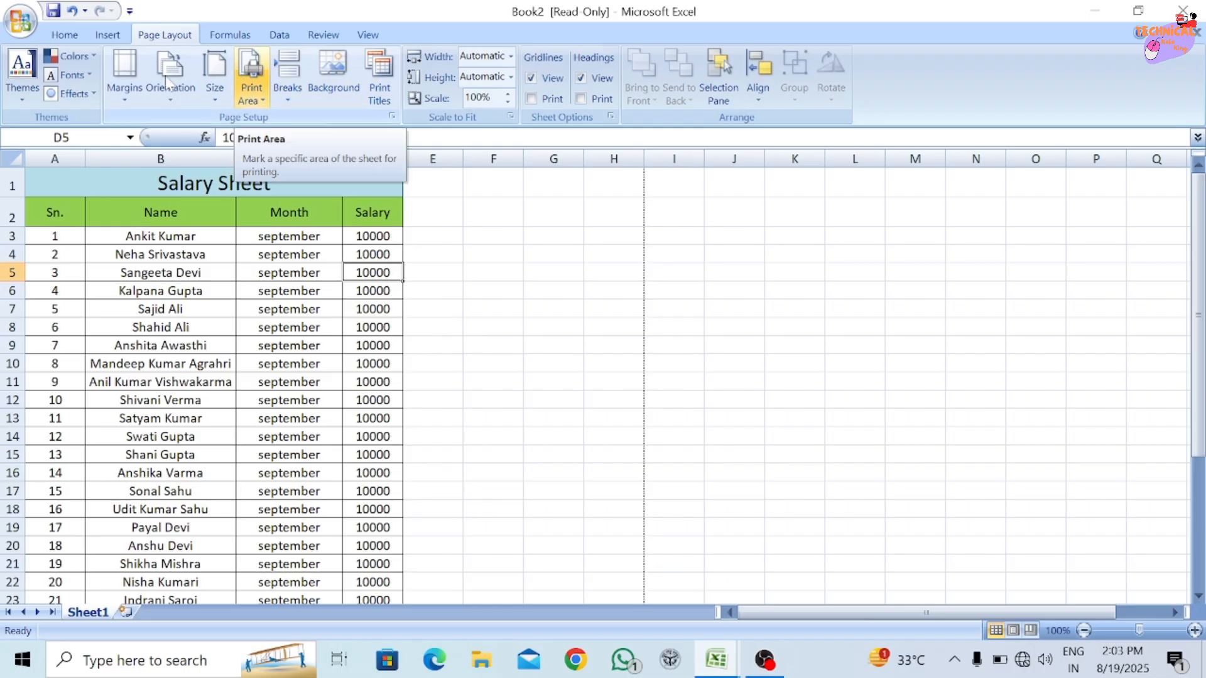
Check the full salary sheet in print preview and return to the worksheet.
left_click(20, 21)
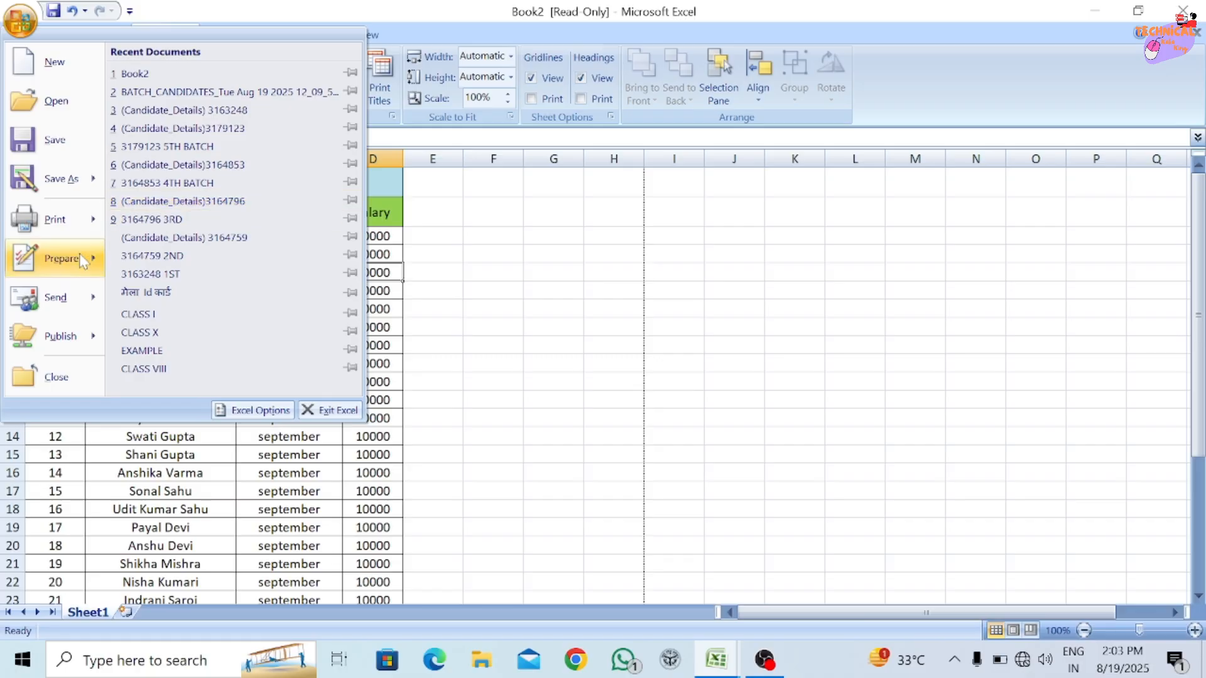
mouse_move(56, 219)
left_click(210, 195)
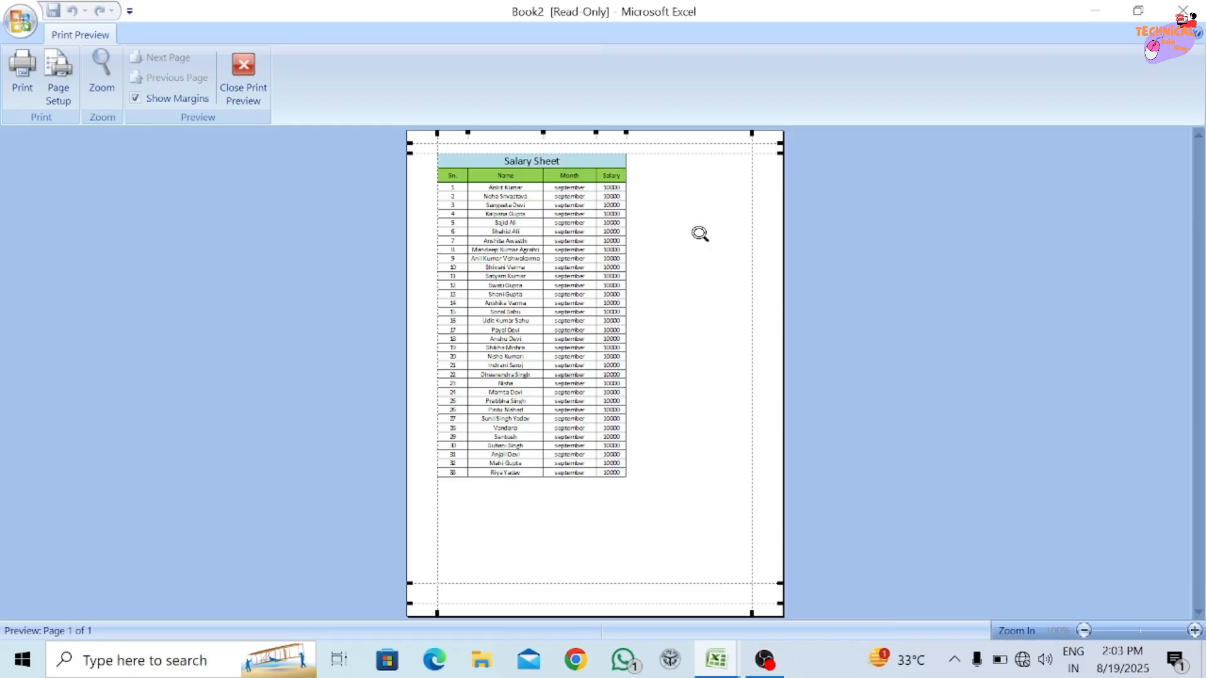
left_click(244, 69)
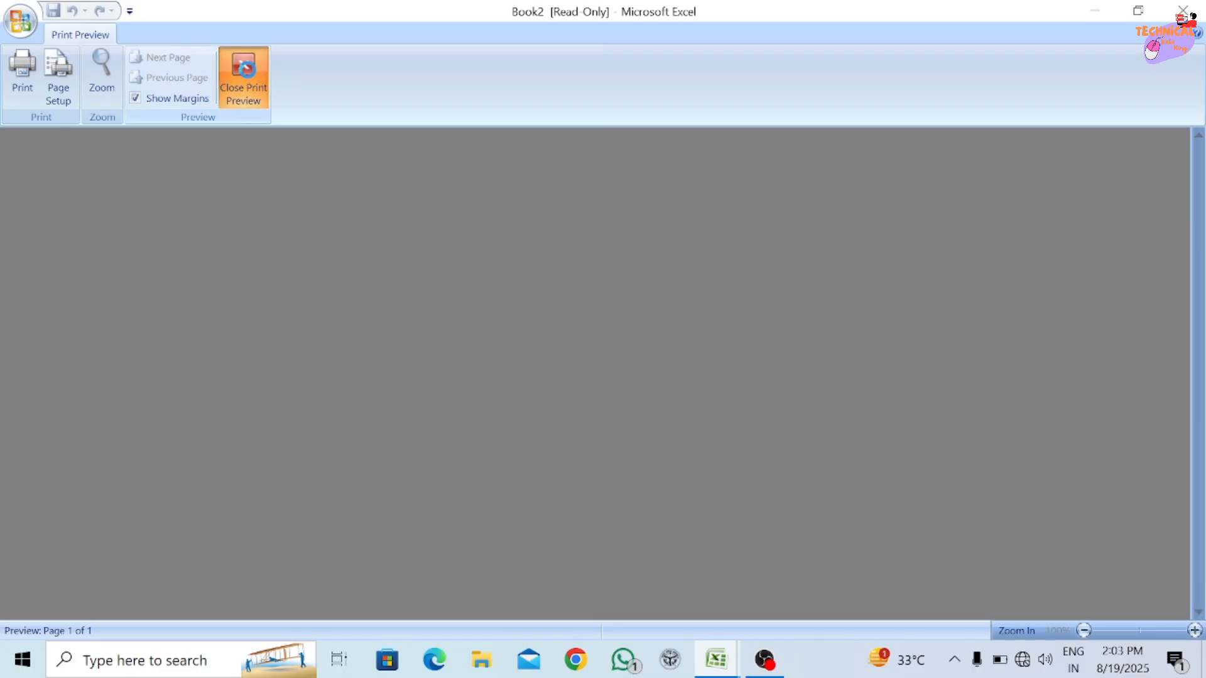
Set the range A1:D23 of the salary sheet as the print area.
left_click_drag(37, 185, 305, 538)
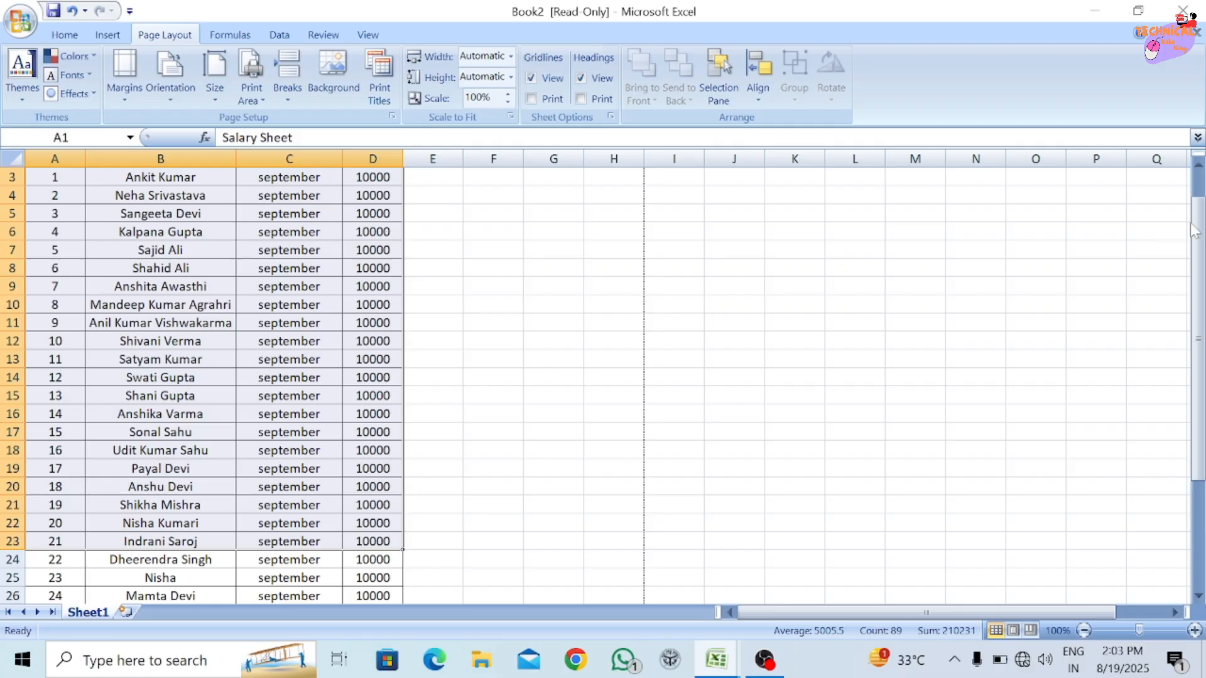
left_click_drag(1196, 231, 1196, 206)
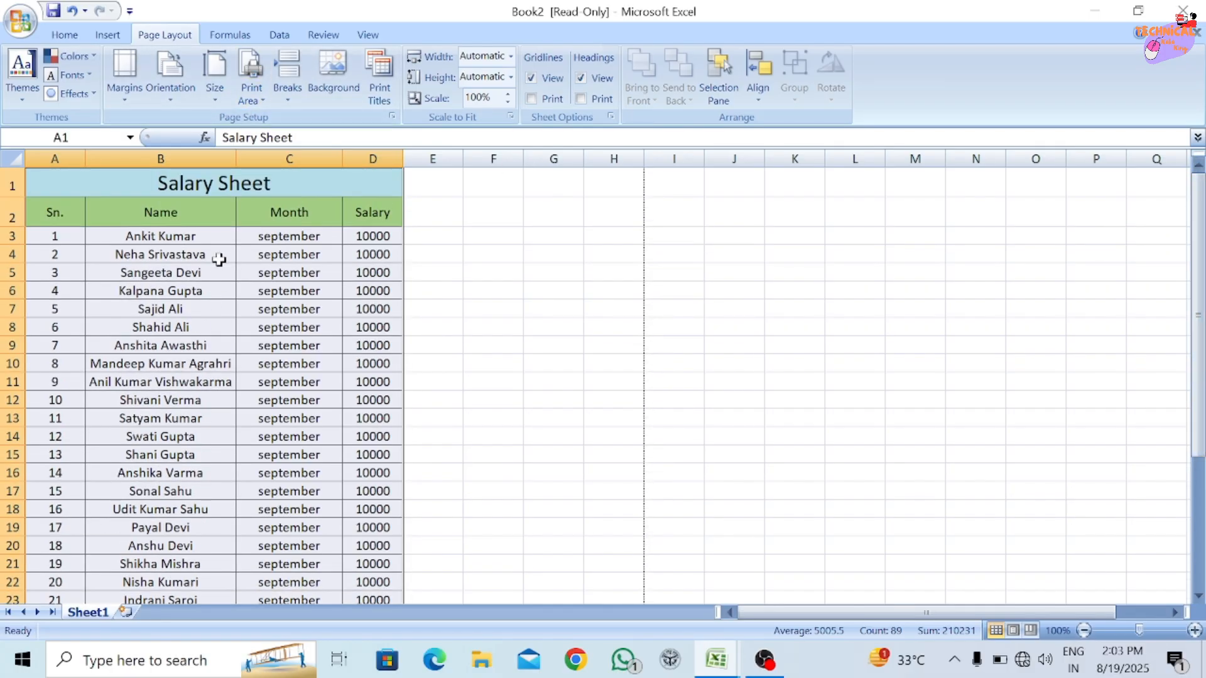
left_click(253, 87)
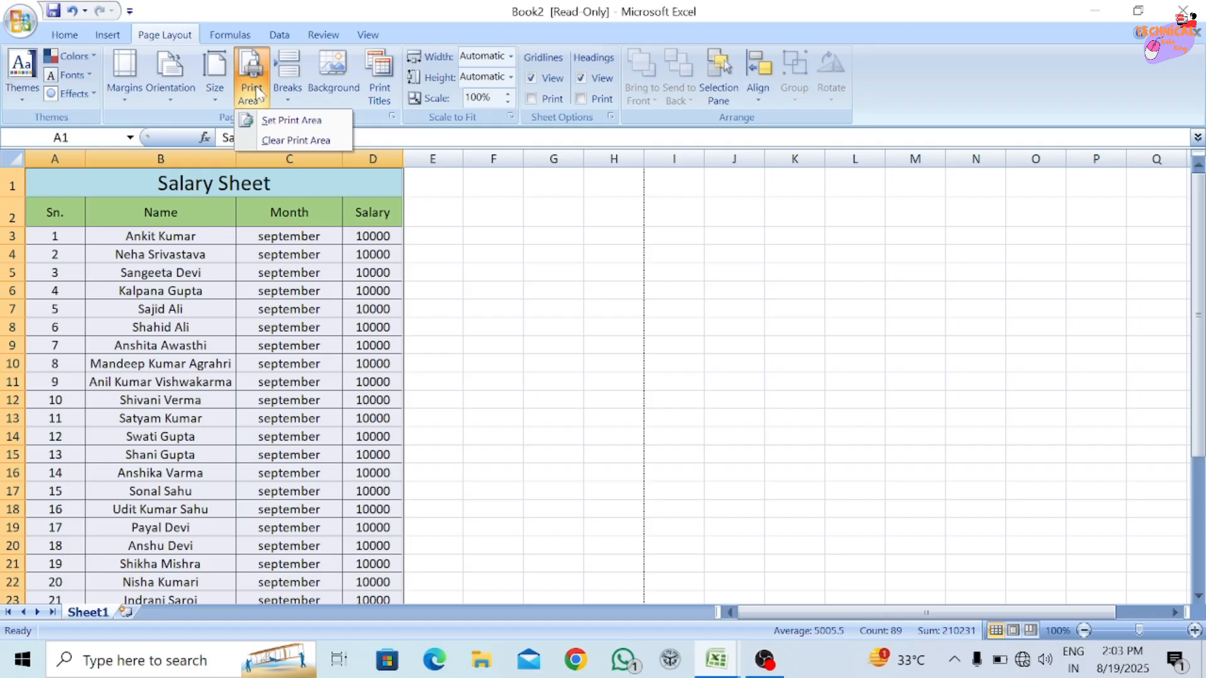
left_click(290, 121)
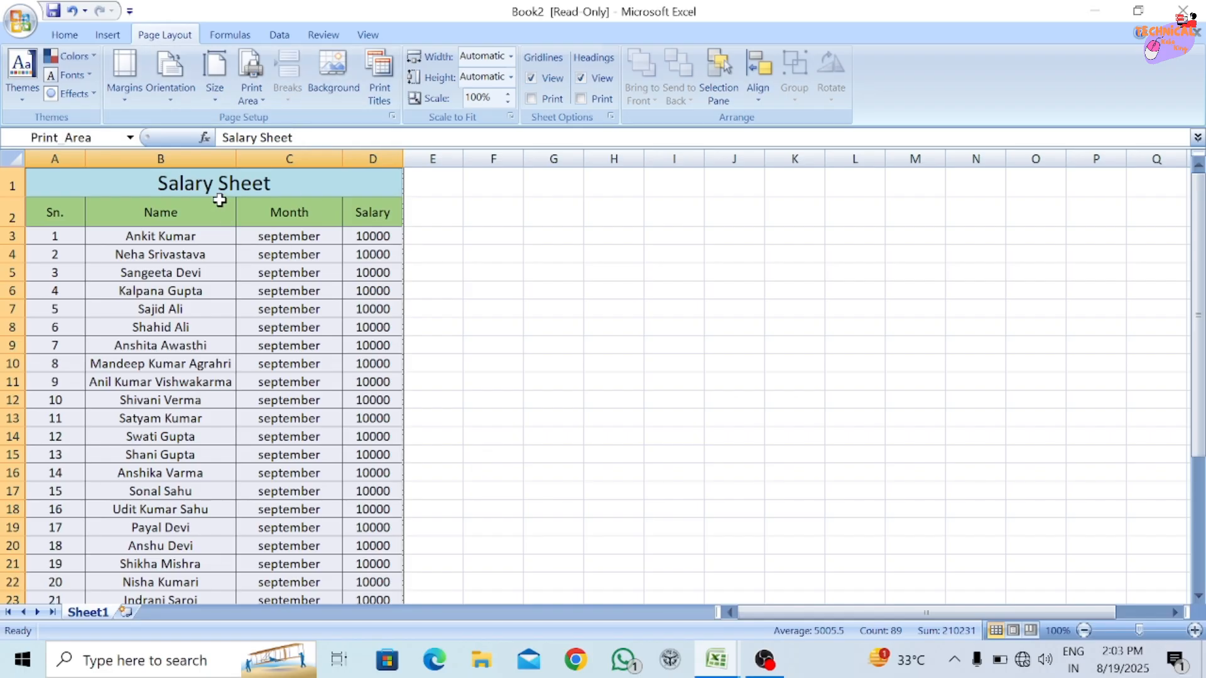
Inspect the print area boundary below row 23, check it in print preview and return to the worksheet.
left_click_drag(1198, 252, 1197, 339)
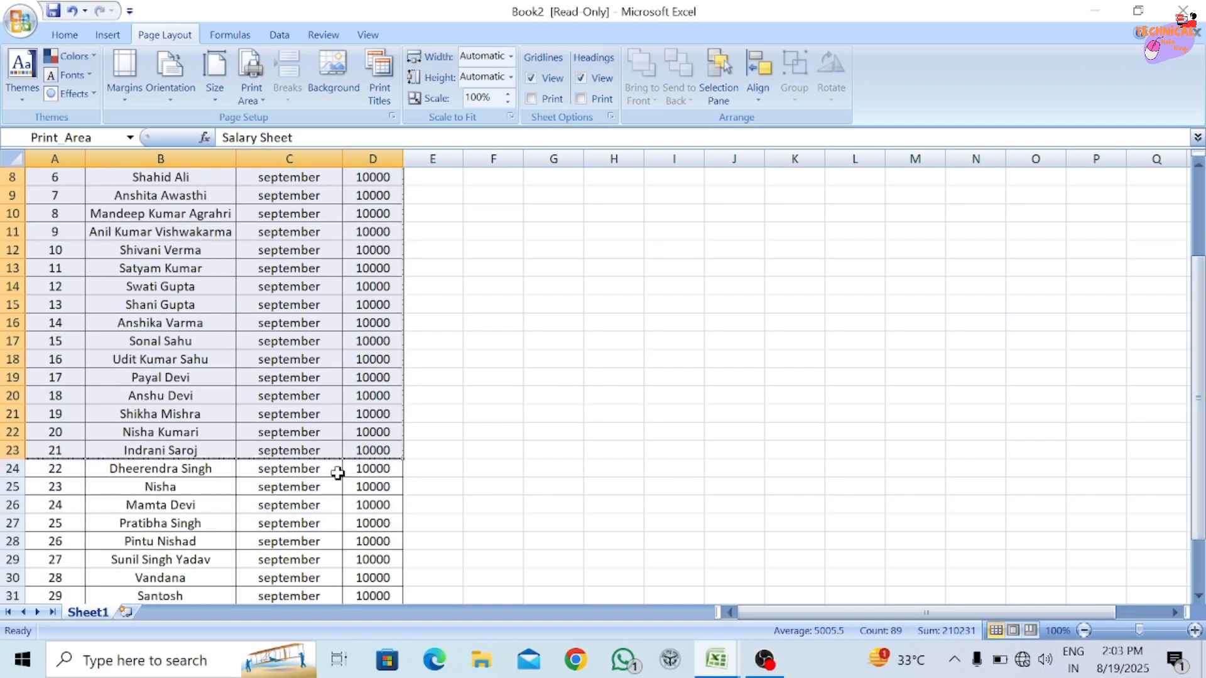
scroll(333, 469, "up", 2)
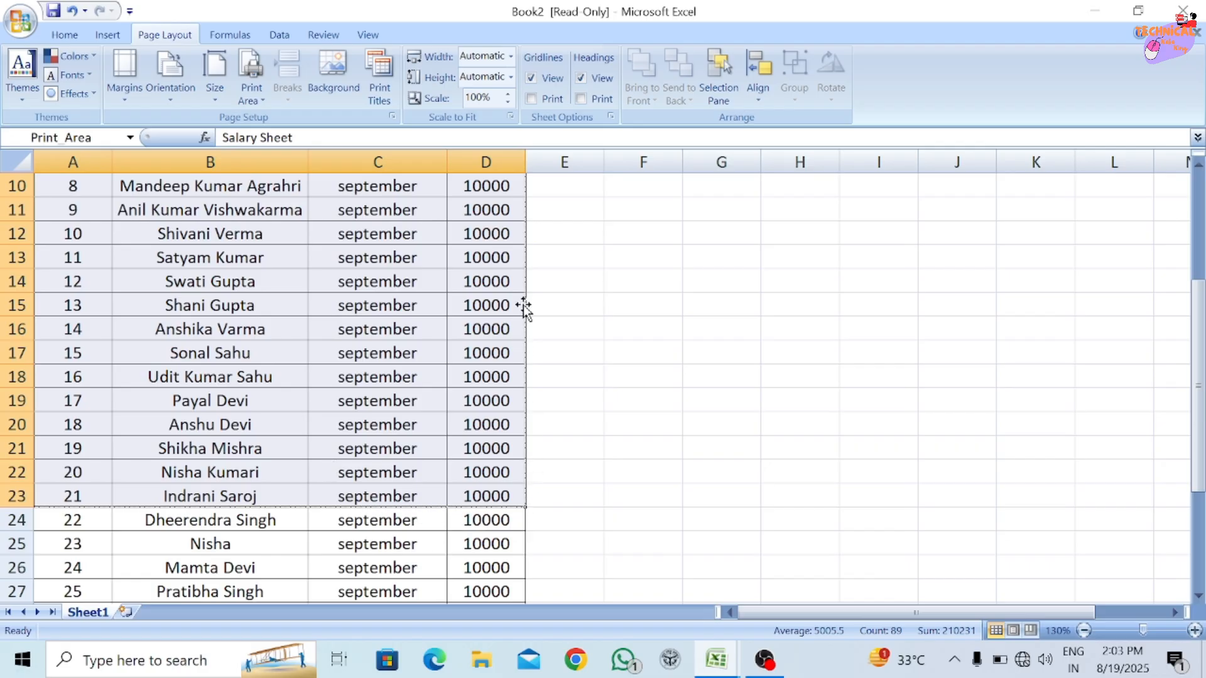
scroll(523, 306, "down", 2)
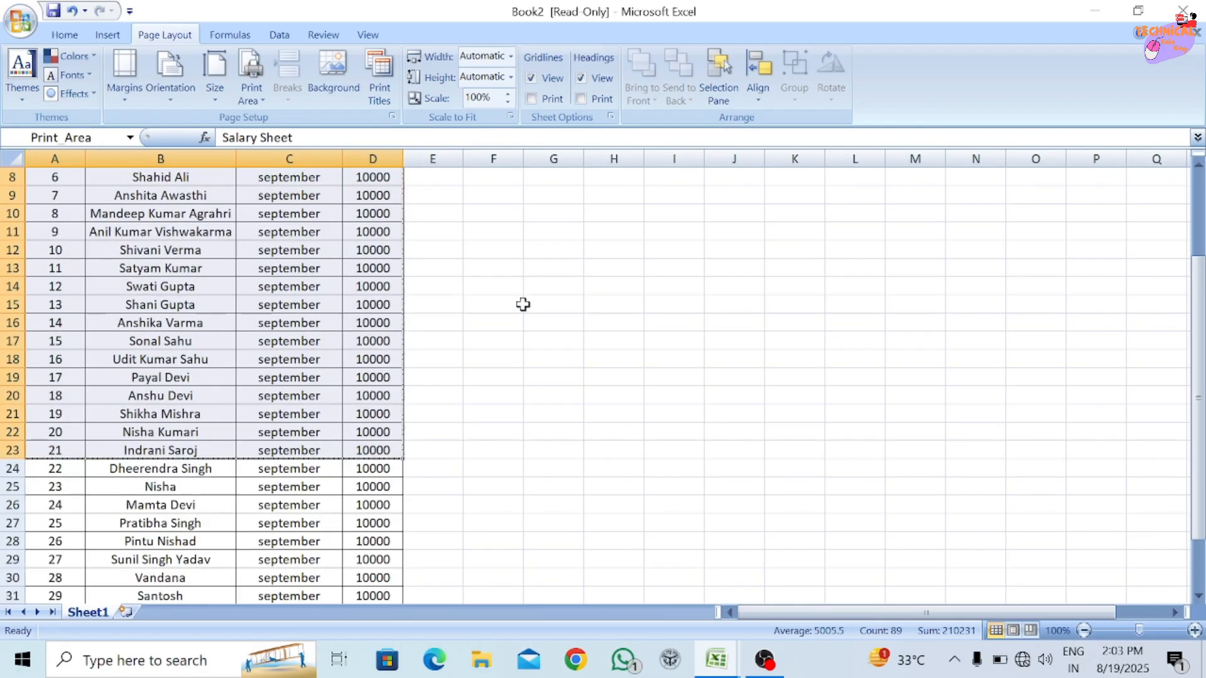
left_click(18, 33)
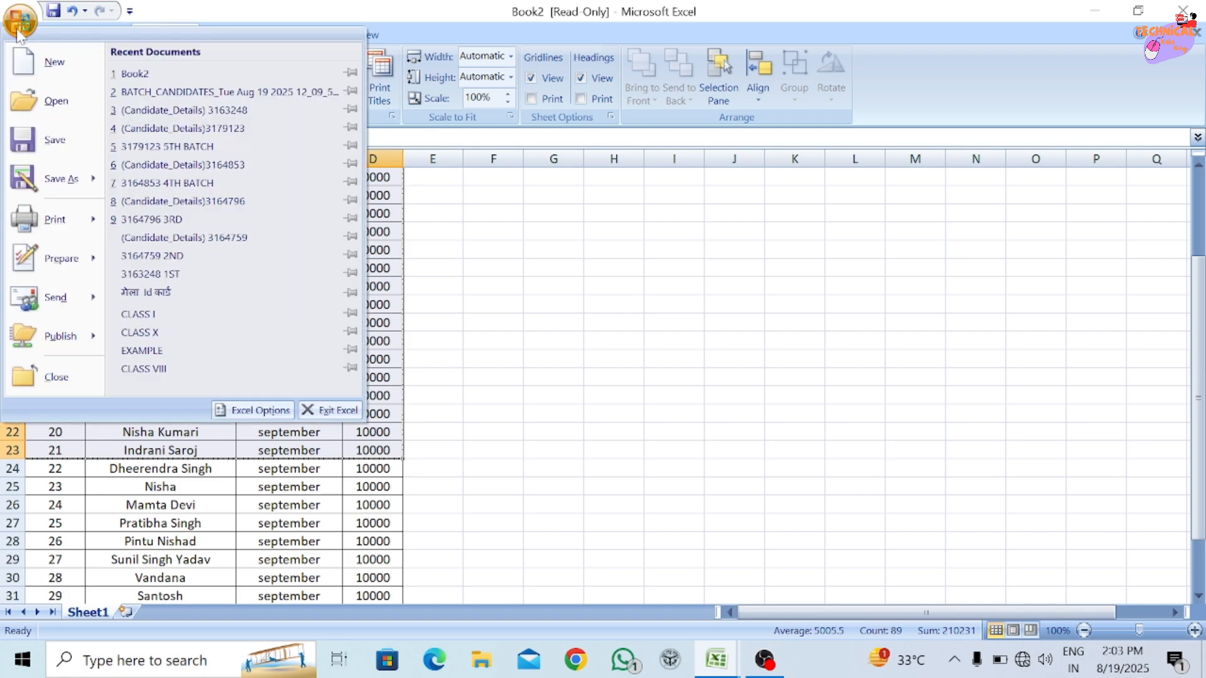
mouse_move(69, 210)
left_click(227, 201)
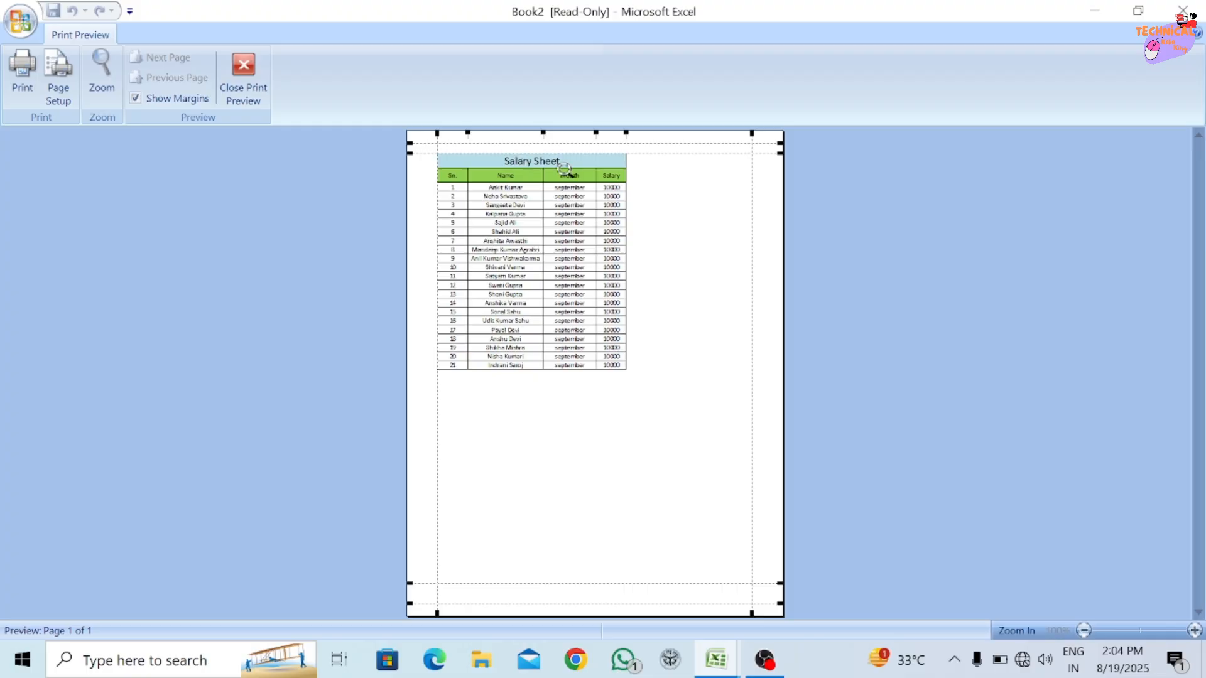
left_click(237, 70)
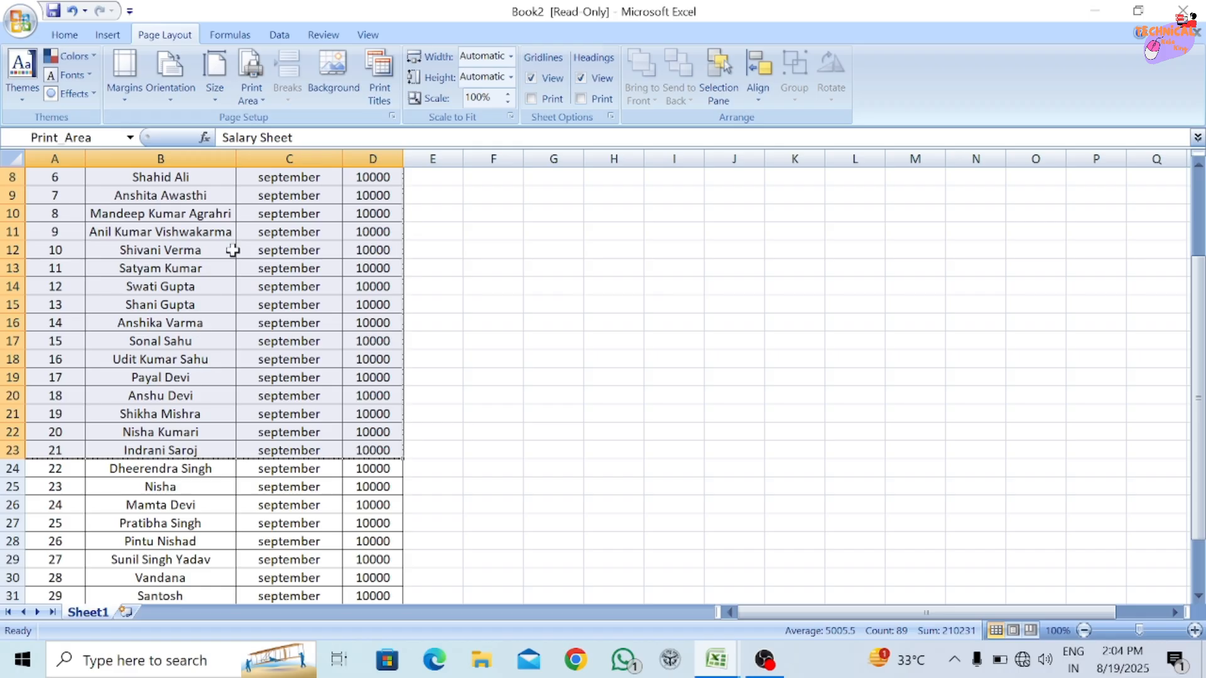
Clear the print area of the salary sheet and deselect the range.
left_click(250, 99)
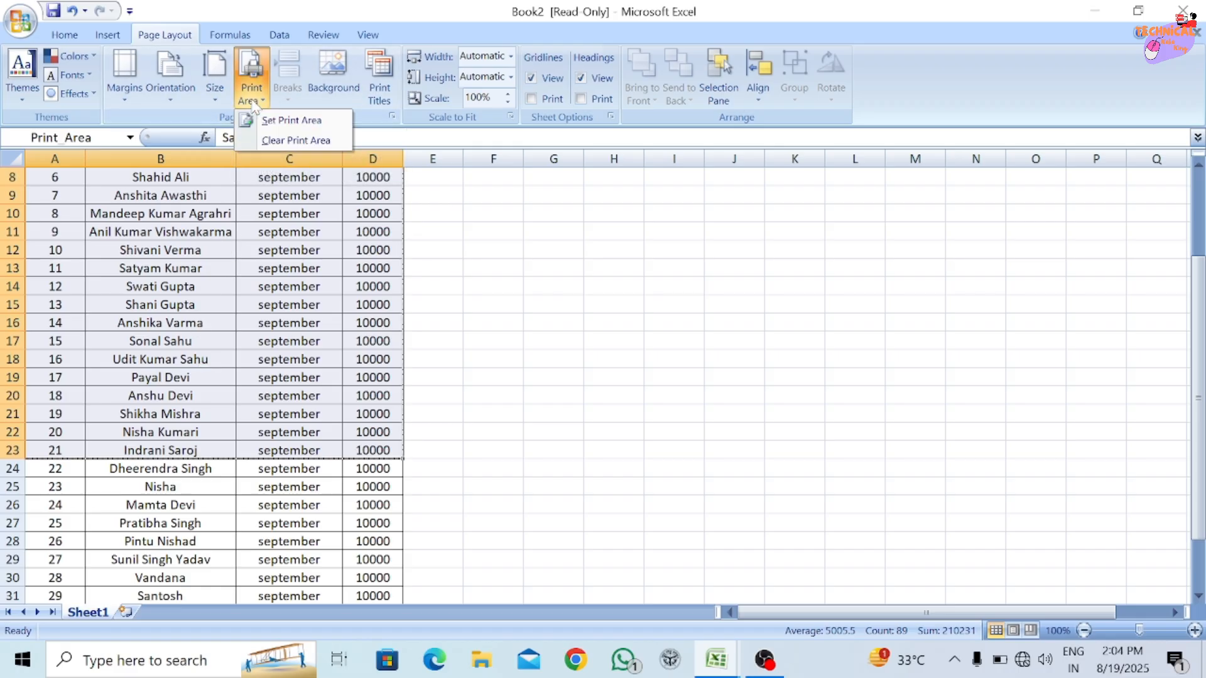
left_click(295, 140)
scroll(306, 267, "up", 3)
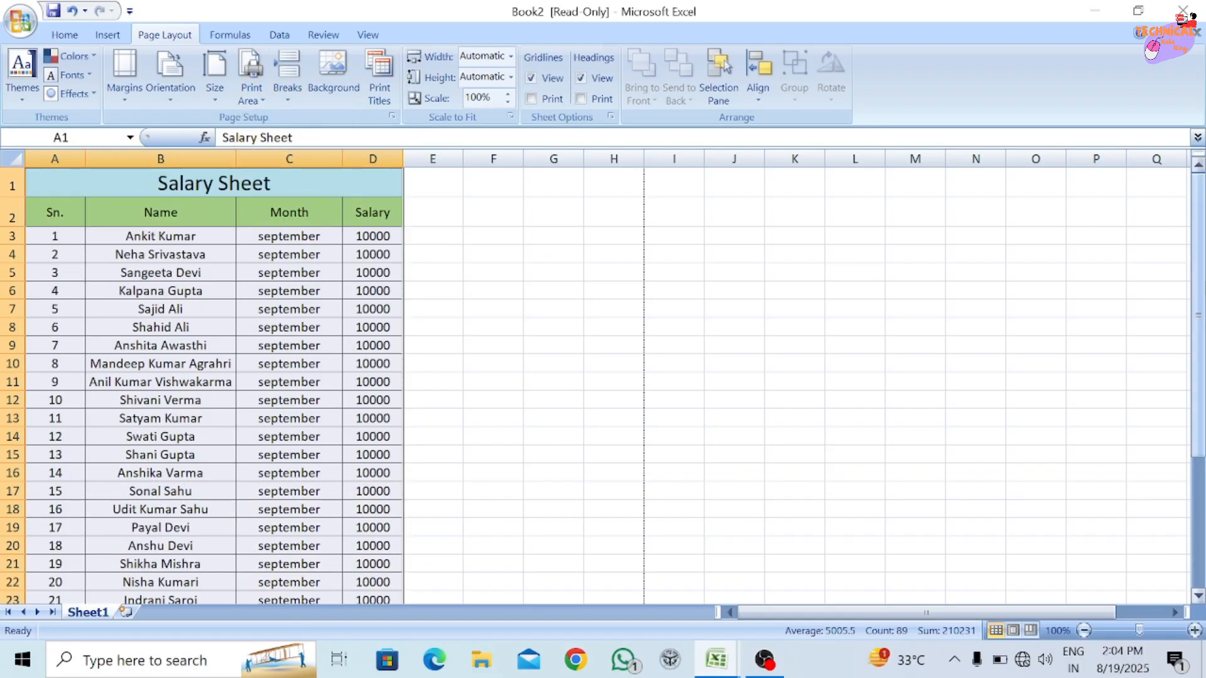
mouse_move(1198, 282)
left_mouse_down()
mouse_move(1201, 413)
mouse_move(1202, 286)
left_mouse_up()
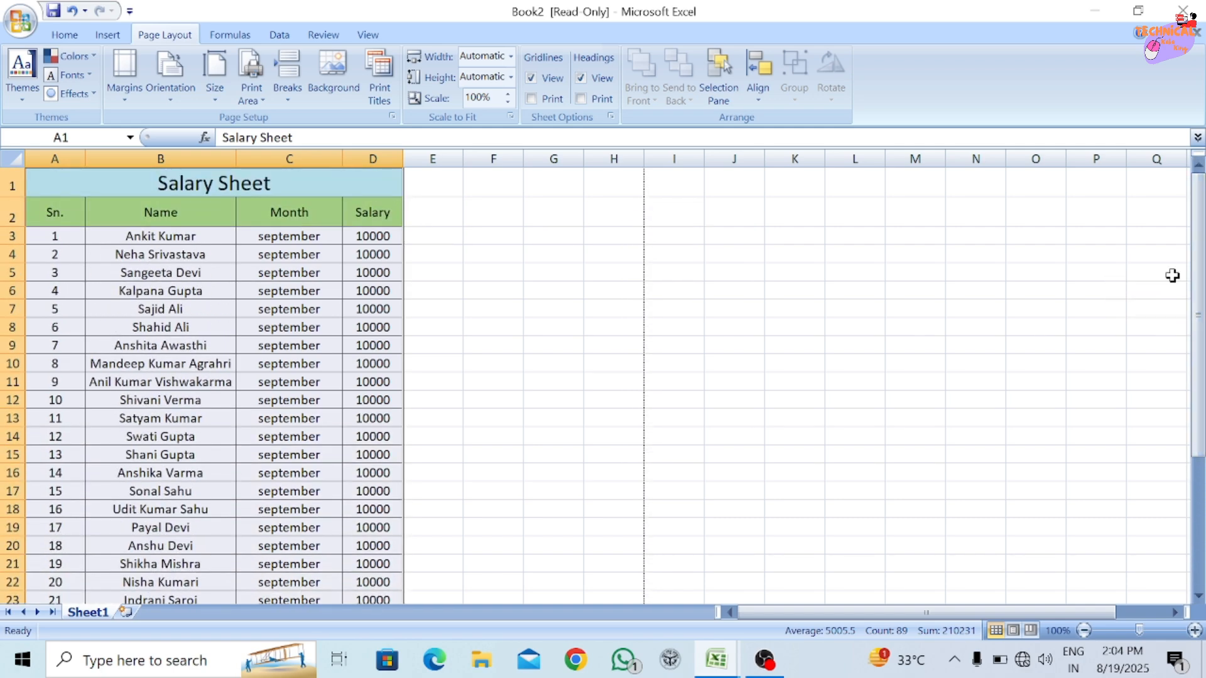
left_click(167, 379)
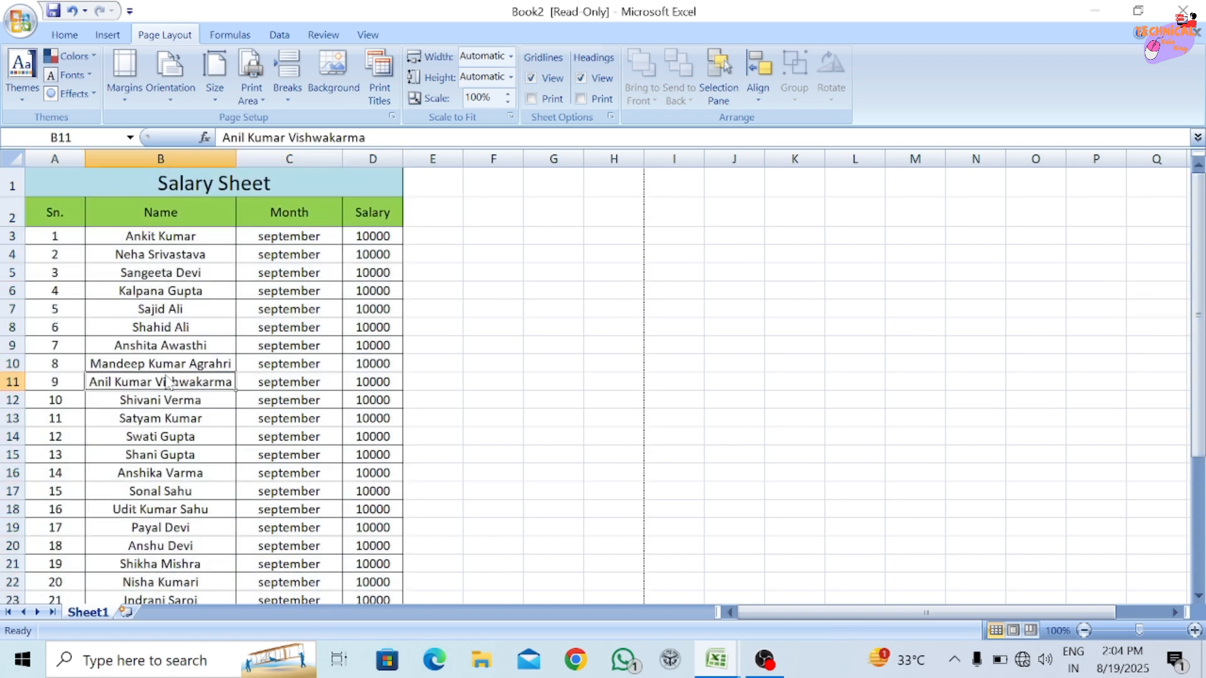
left_click_drag(56, 345, 363, 499)
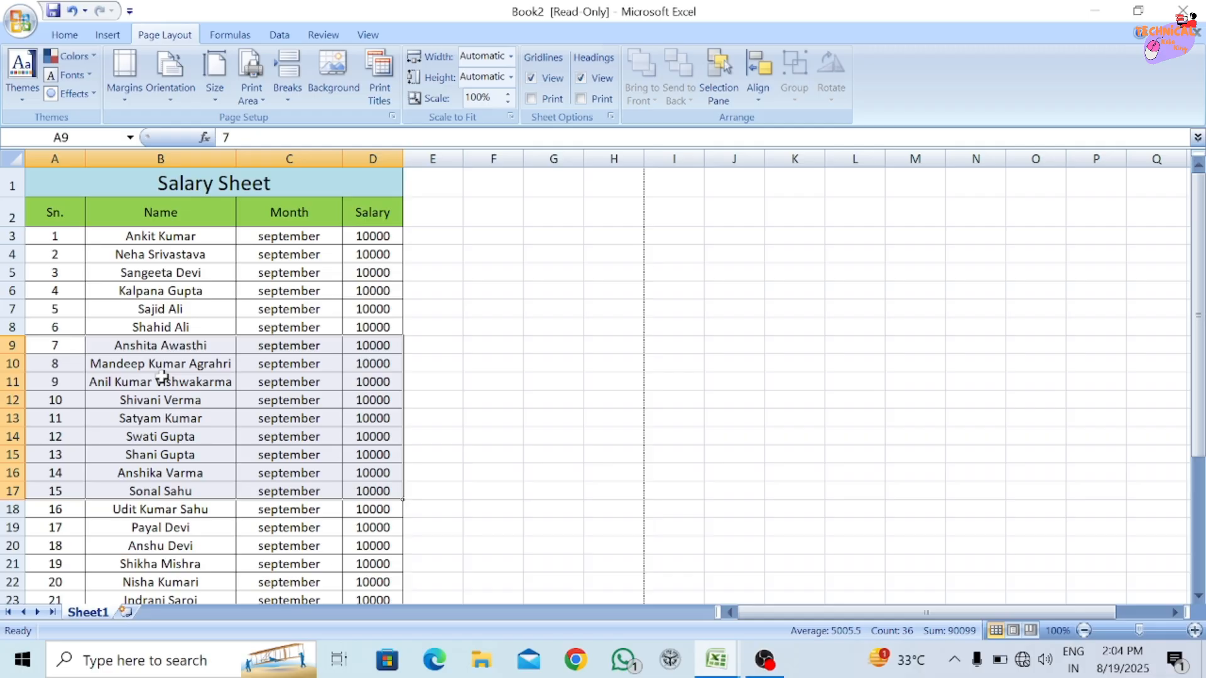
left_click(254, 95)
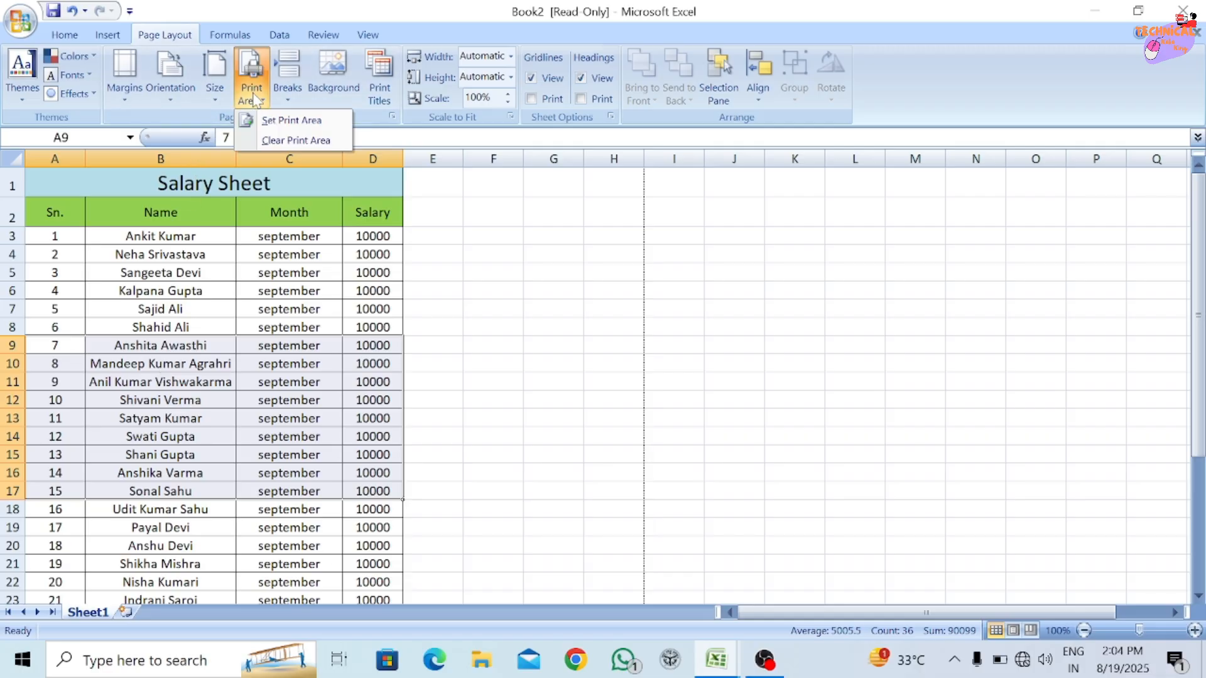
left_click(227, 658)
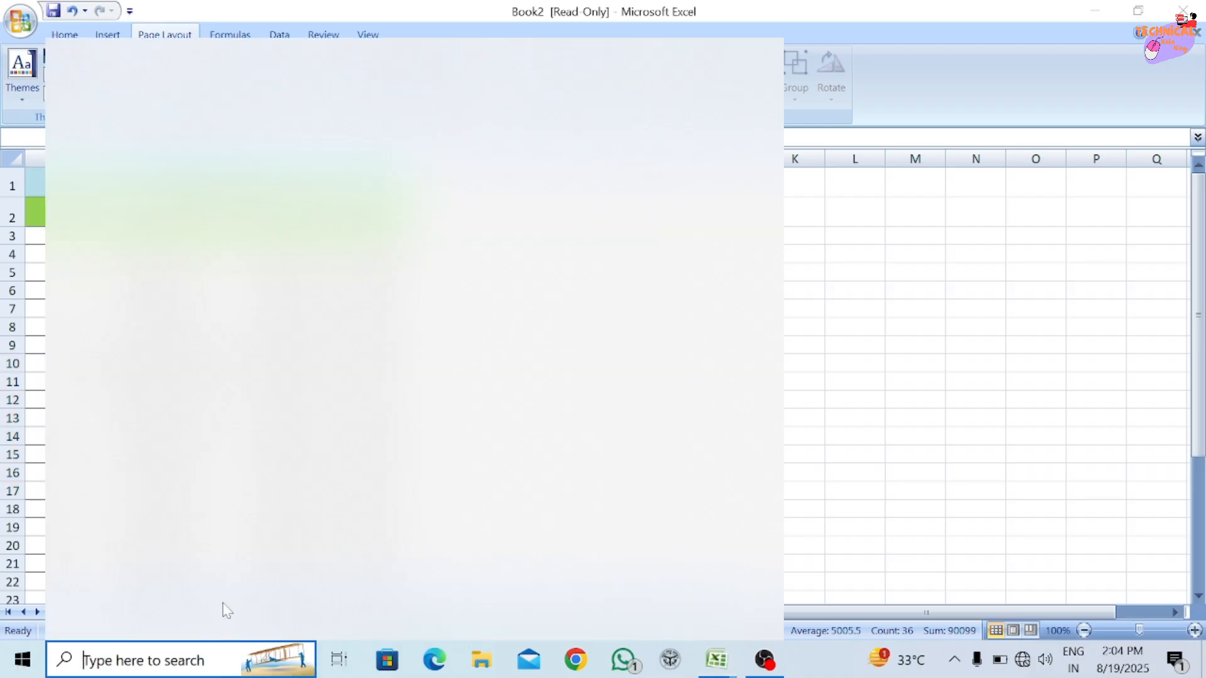
left_click(1061, 357)
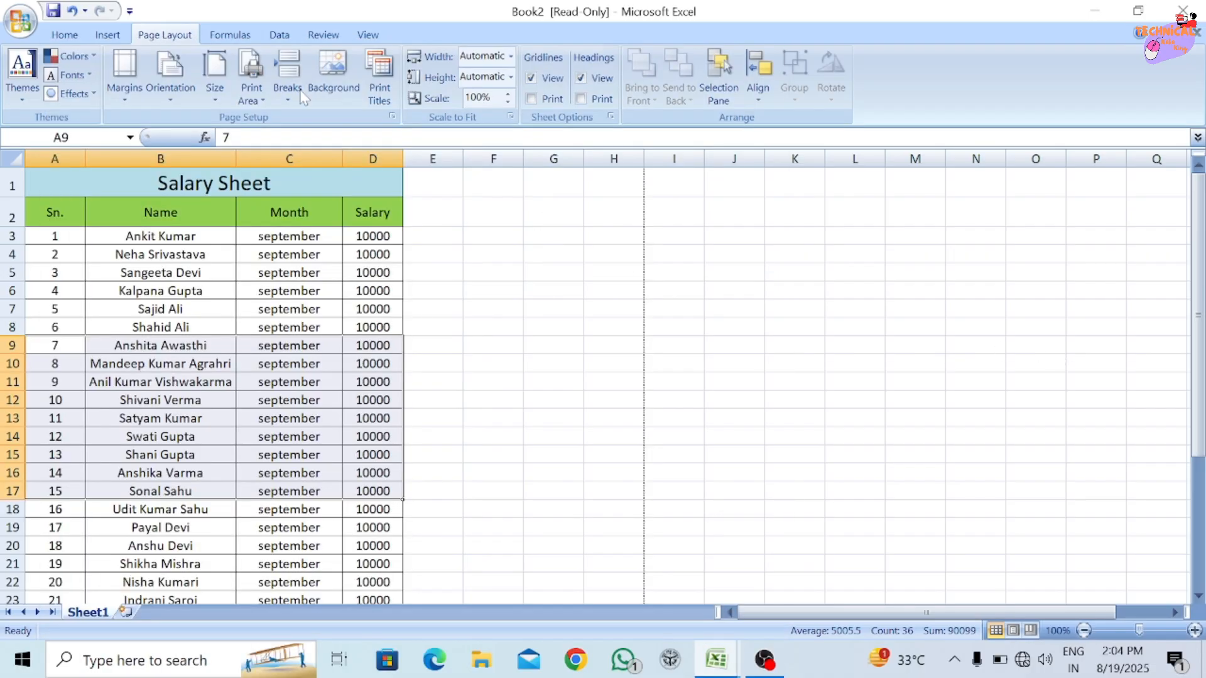
left_click(171, 257)
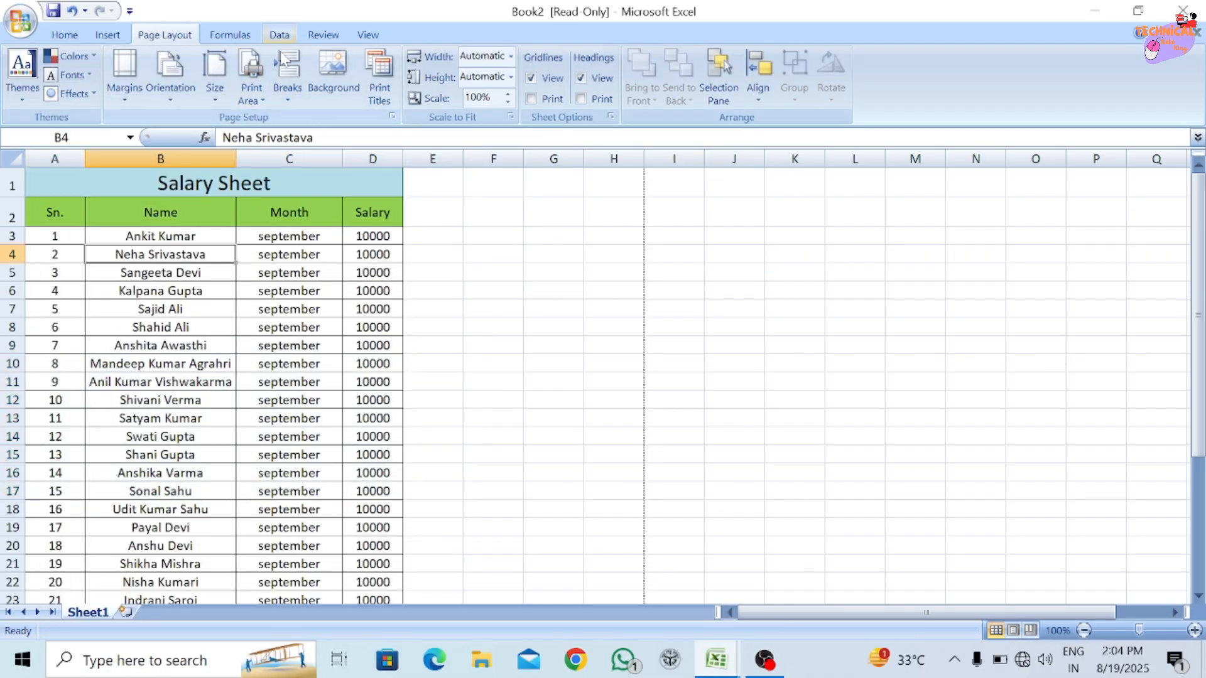
Review the page break options and apply a photo from the Camera Roll folder as the sheet background.
left_click(305, 96)
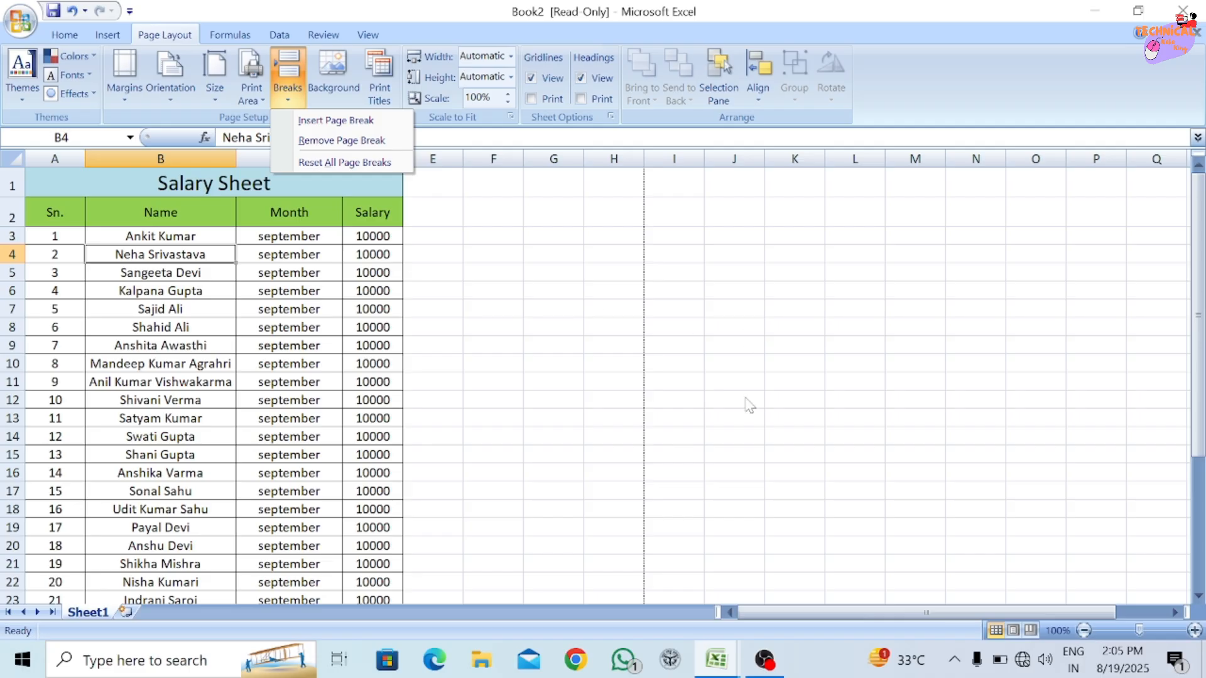
left_click(339, 69)
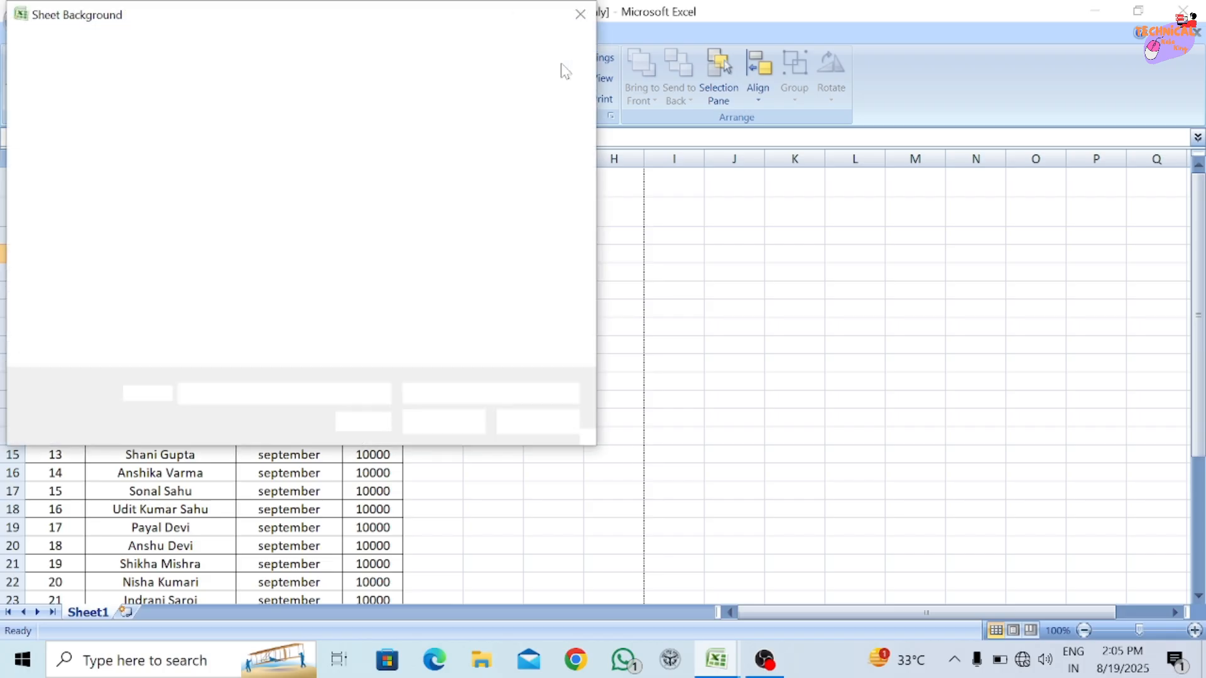
left_click(580, 15)
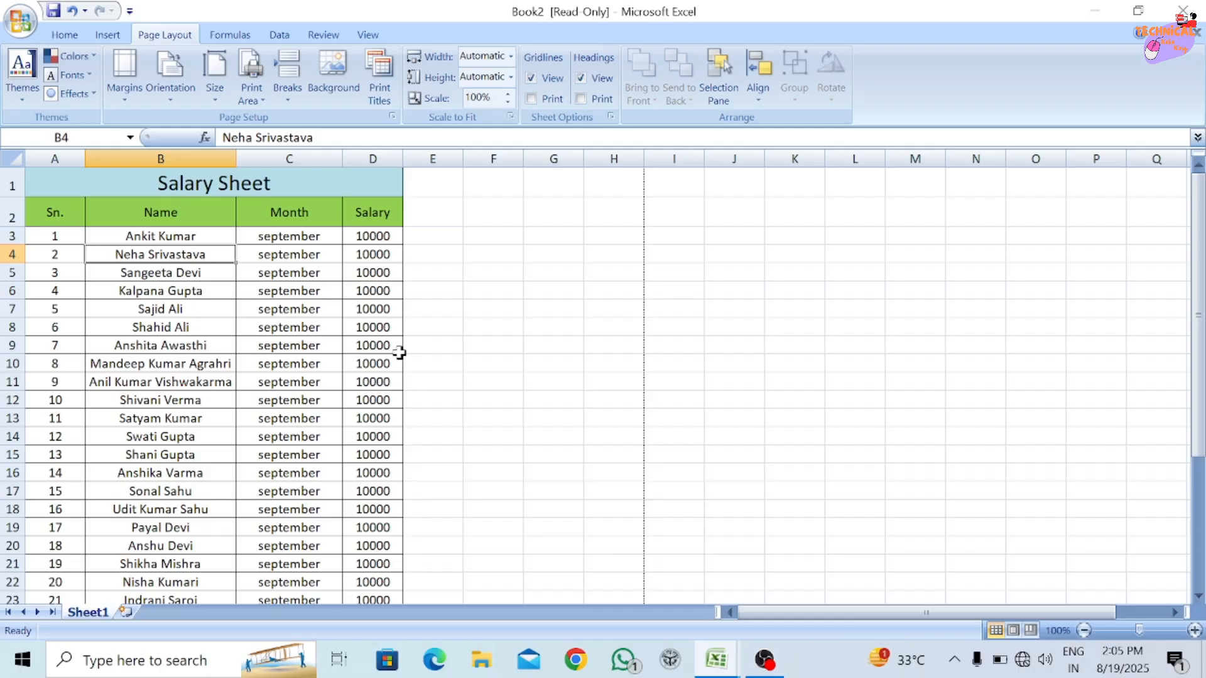
left_click(329, 93)
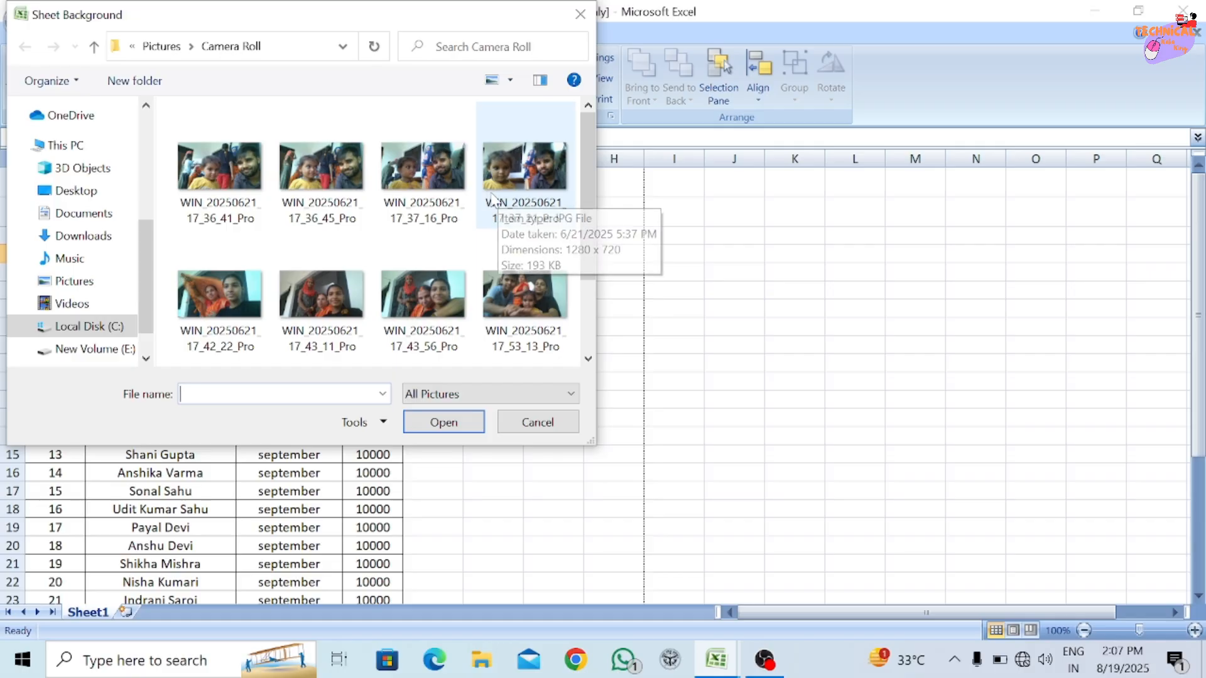
double_click(561, 176)
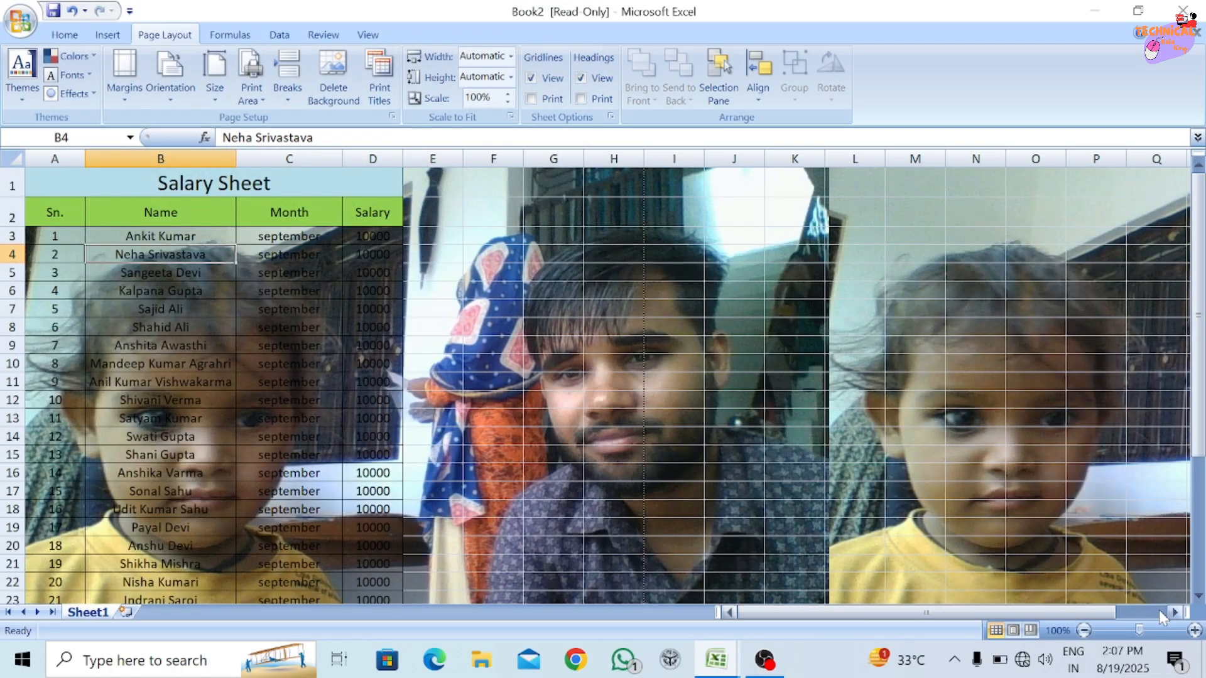
Examine how the background photo repeats across the sheet and delete the sheet background.
left_click_drag(1110, 618, 1198, 600)
left_click(1197, 590)
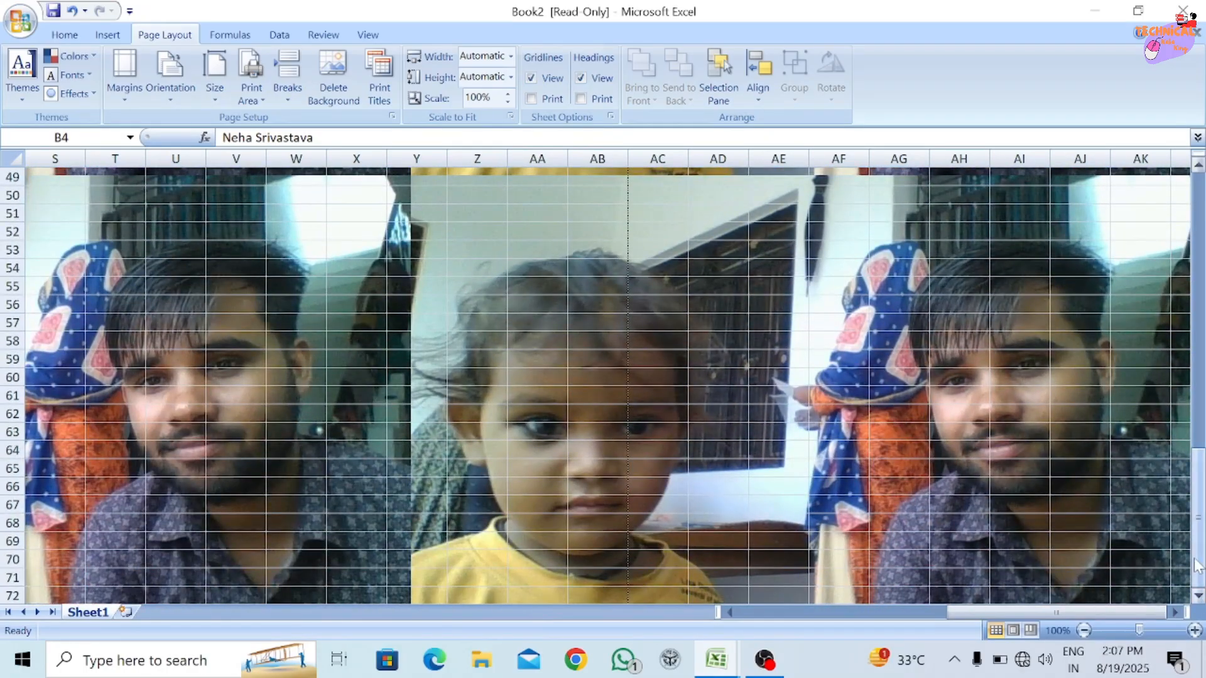
left_click_drag(1124, 612, 732, 610)
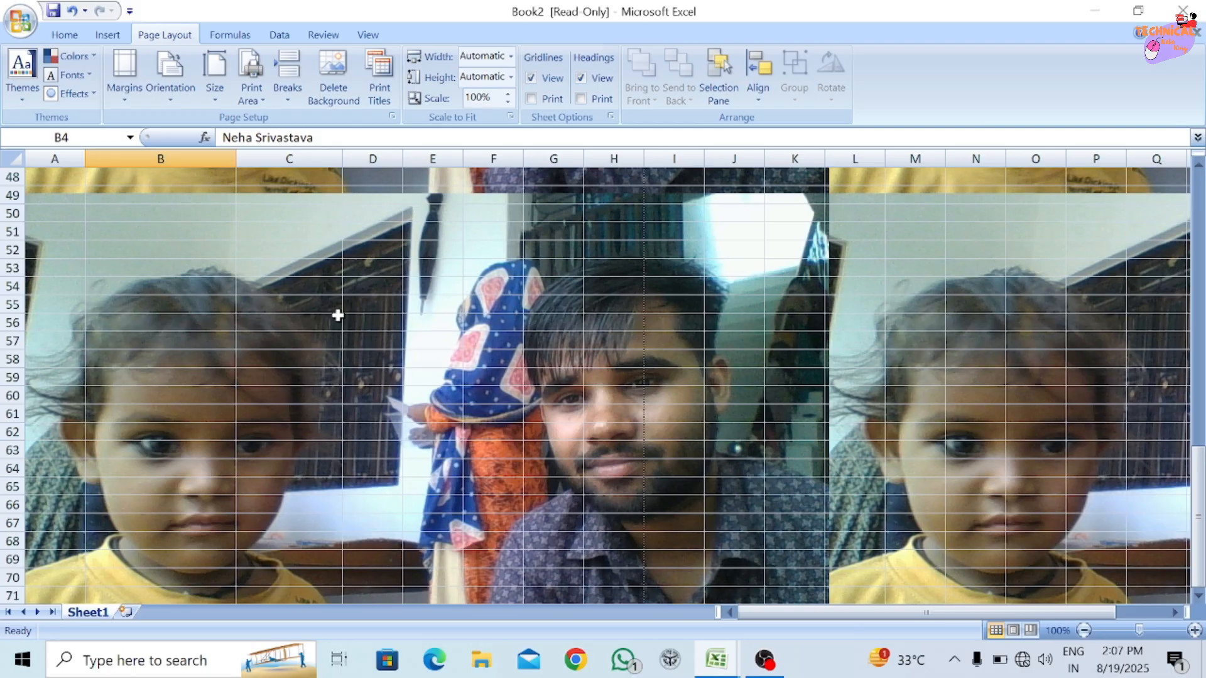
left_click_drag(1200, 438, 1166, 111)
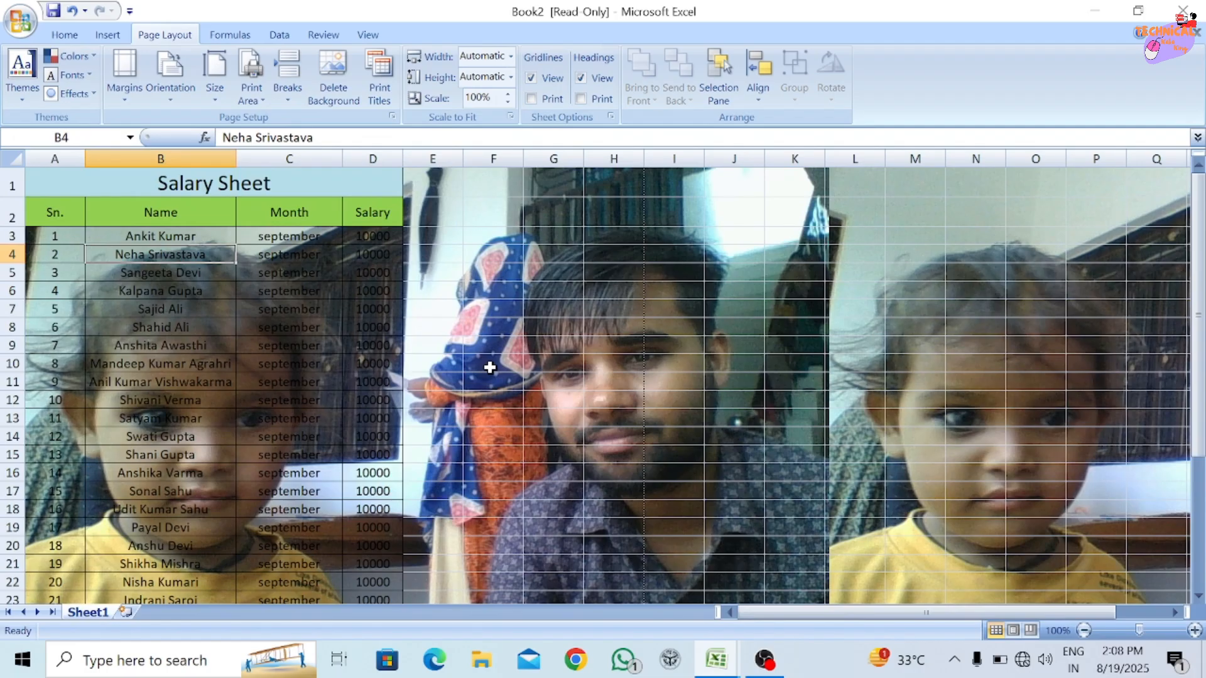
left_click(333, 94)
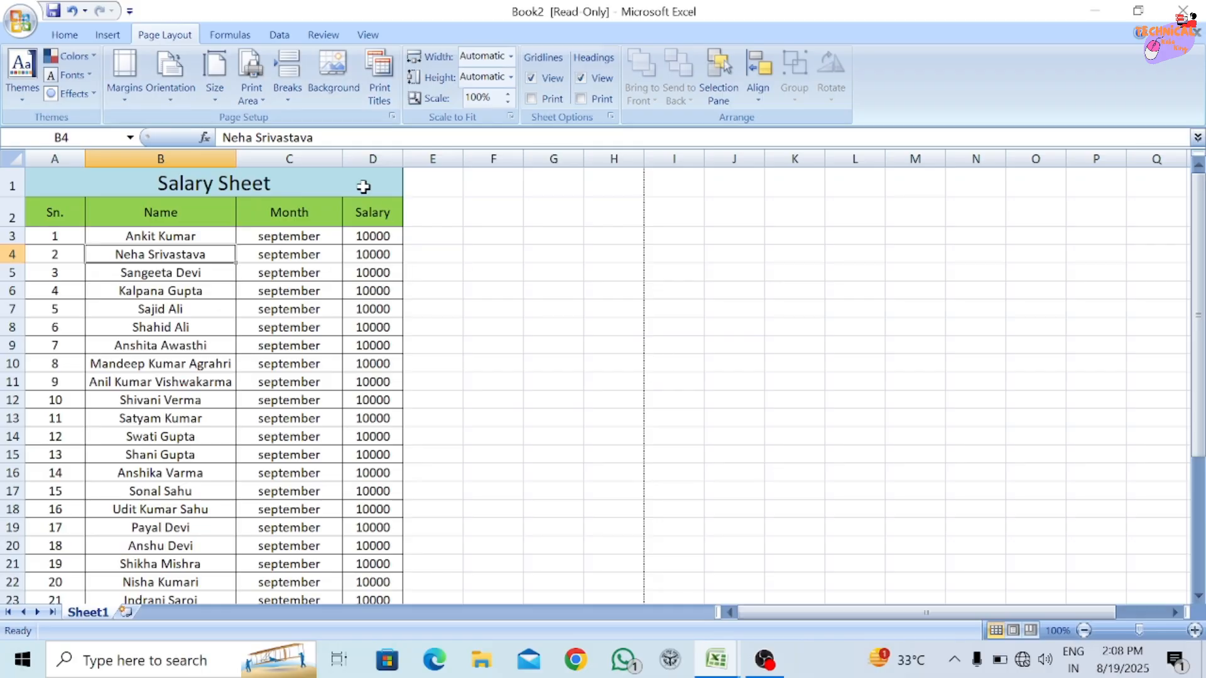
Try print titles with rows $2:$11 repeating at top and columns $A:$D repeating at left, and cancel the page setup.
left_click(382, 102)
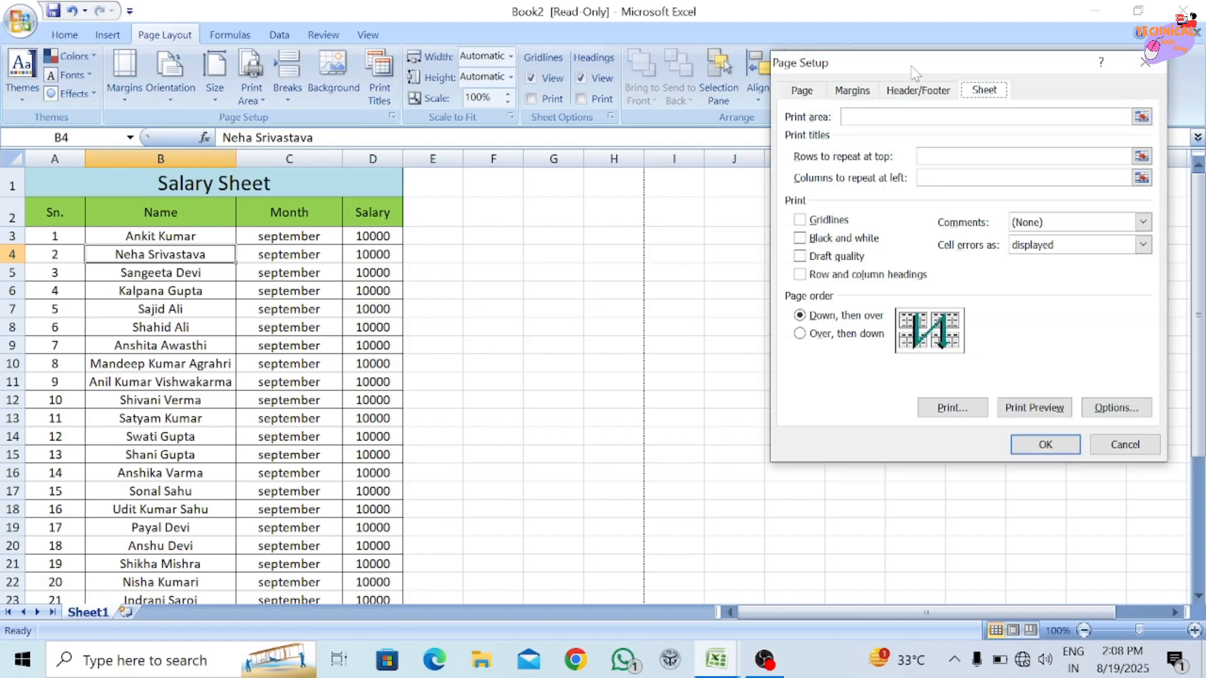
left_click_drag(914, 71, 874, 52)
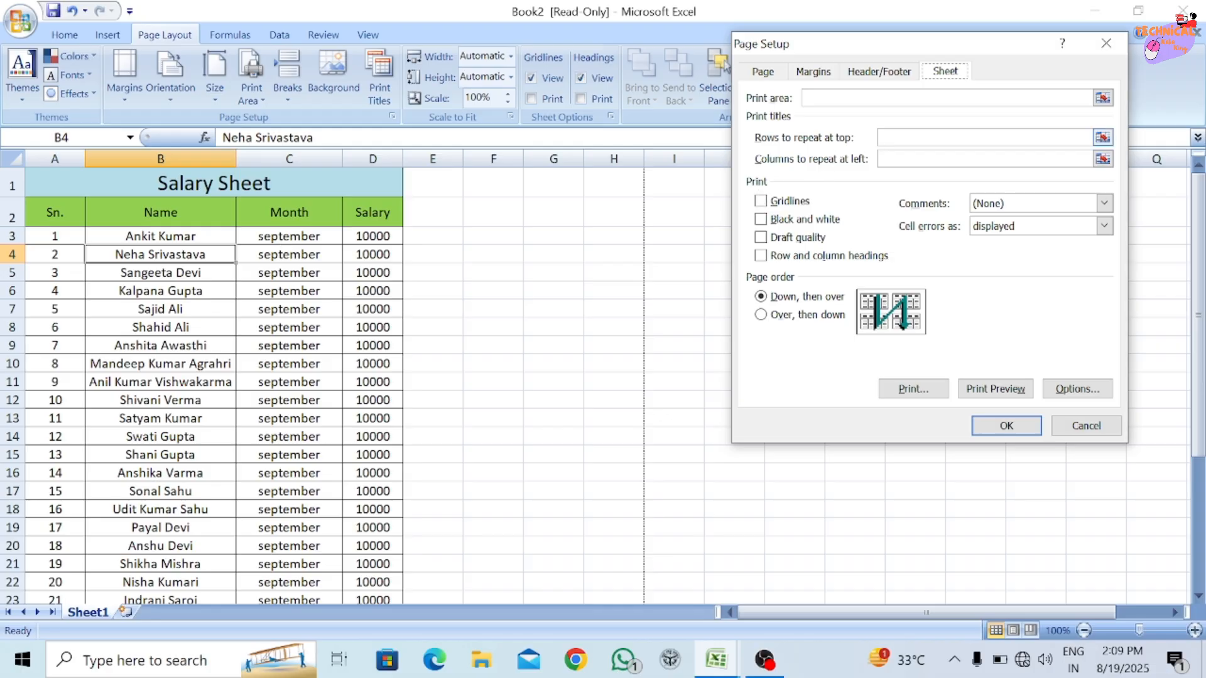
left_click(1067, 138)
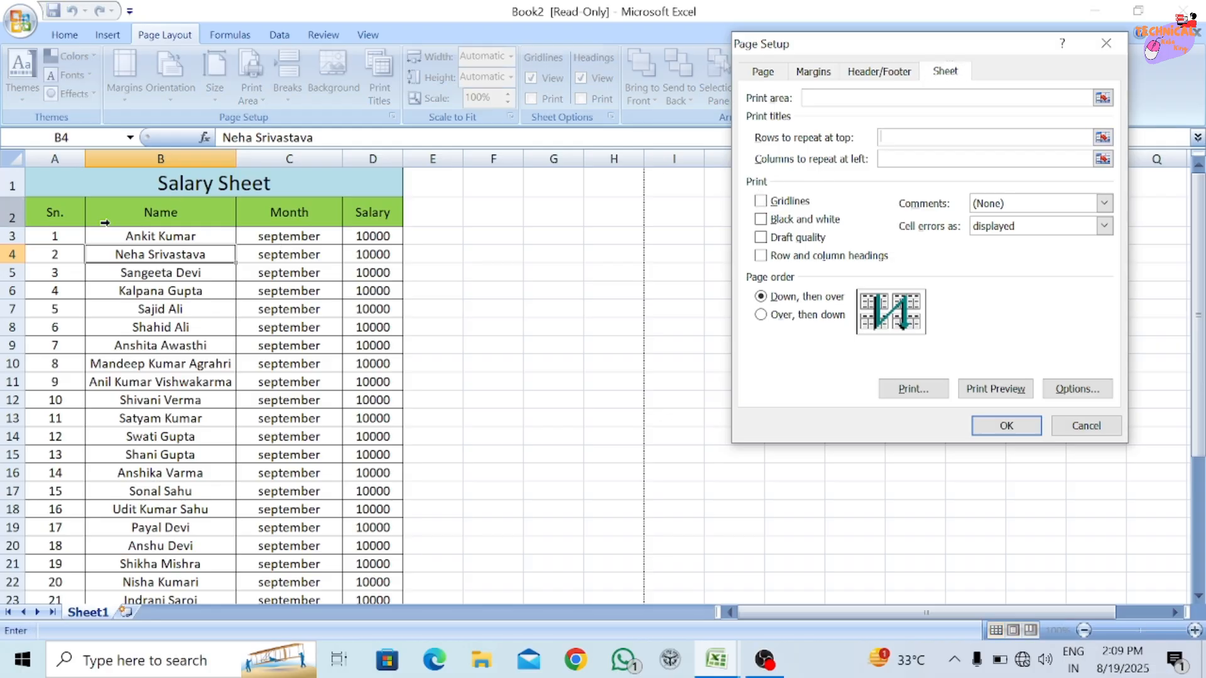
left_click_drag(12, 216, 36, 377)
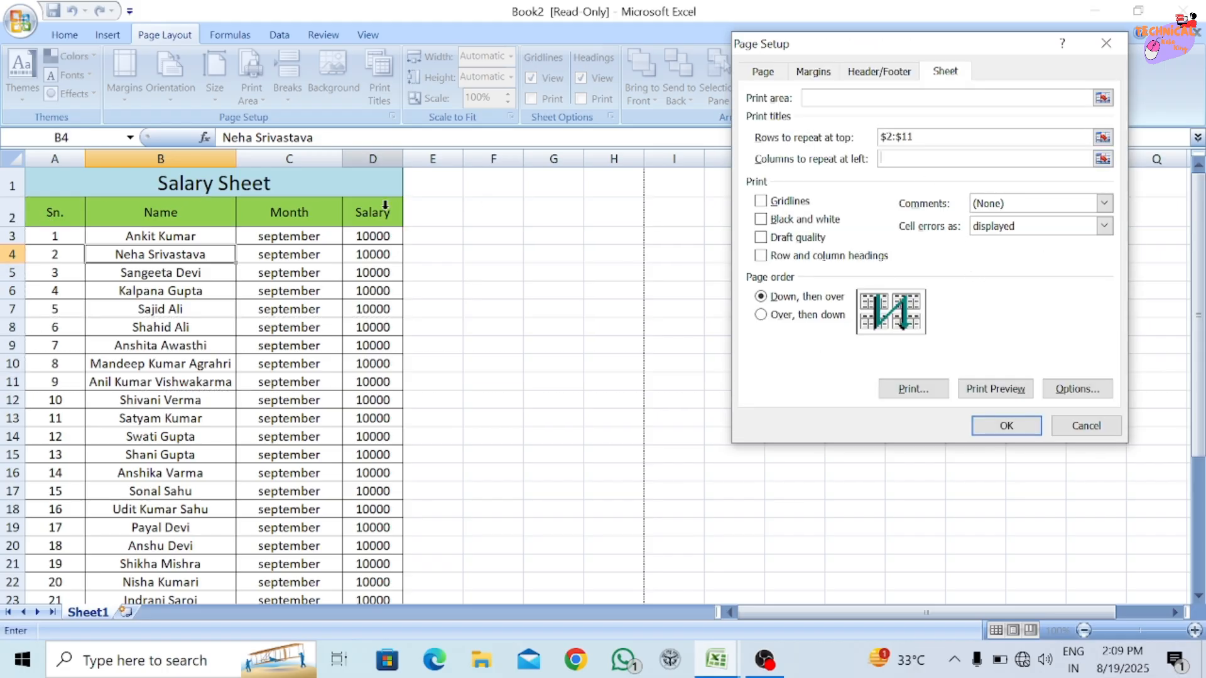
left_click_drag(108, 216, 352, 216)
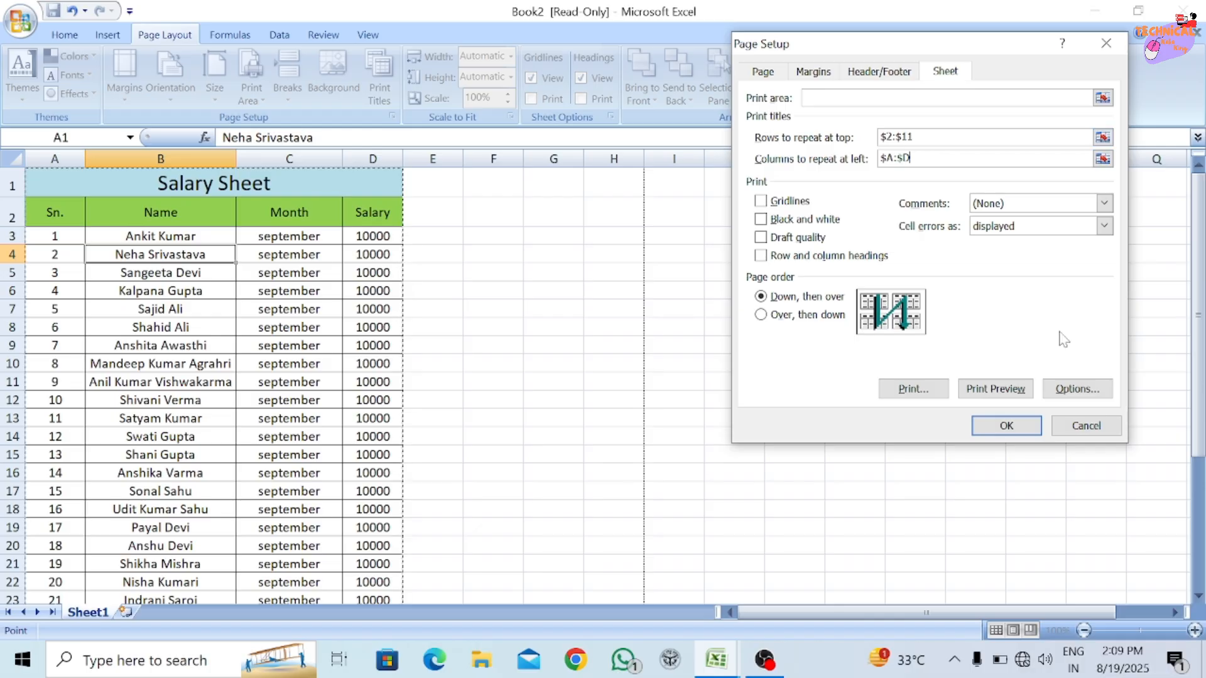
left_click(1100, 427)
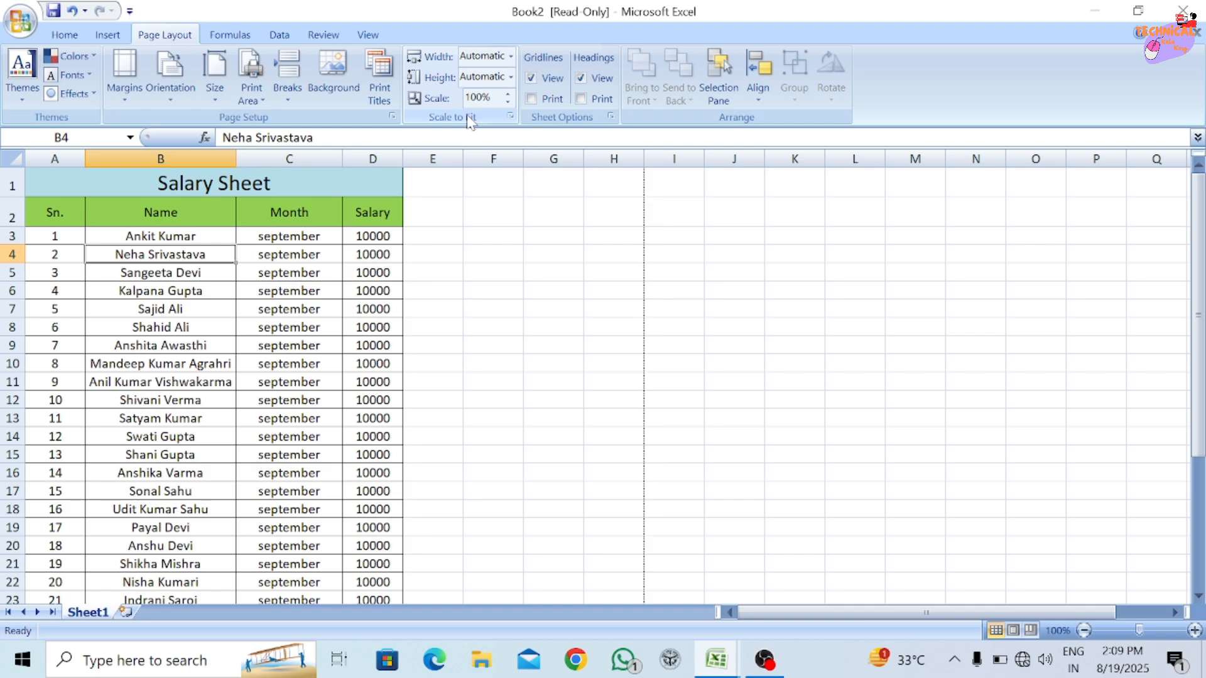
Review the page width choices and the Page Setup orientation, scaling and paper size options without changing them.
left_click(510, 56)
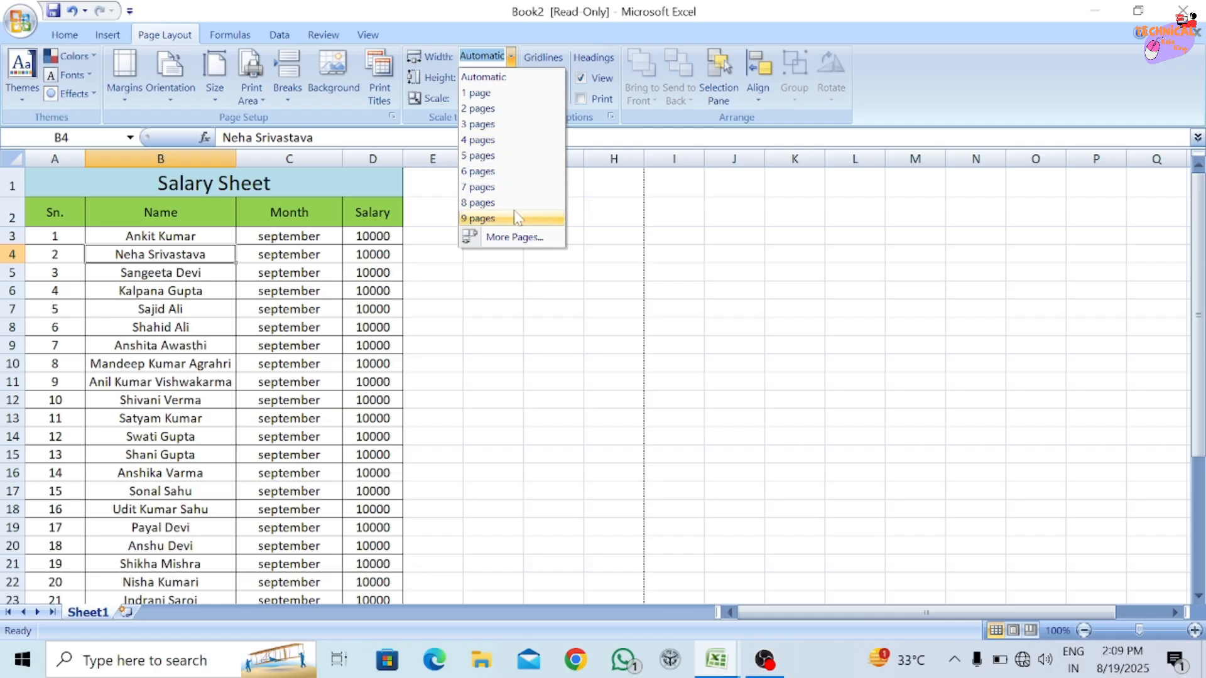
left_click(396, 182)
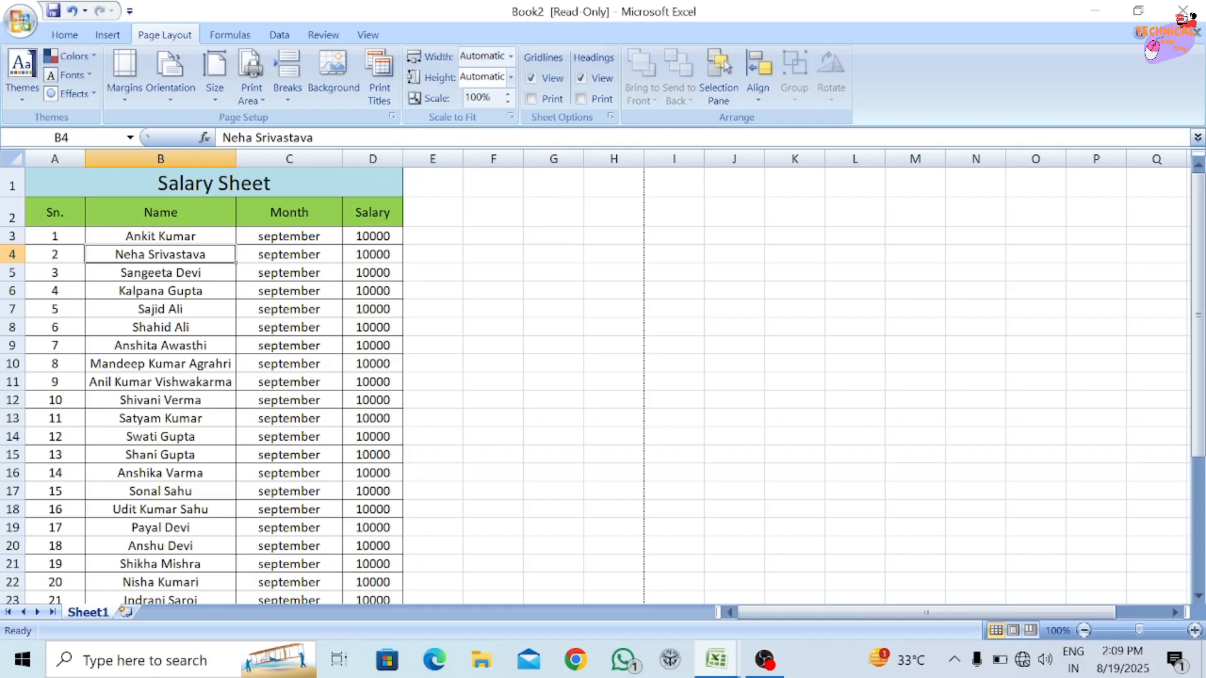
left_click(510, 116)
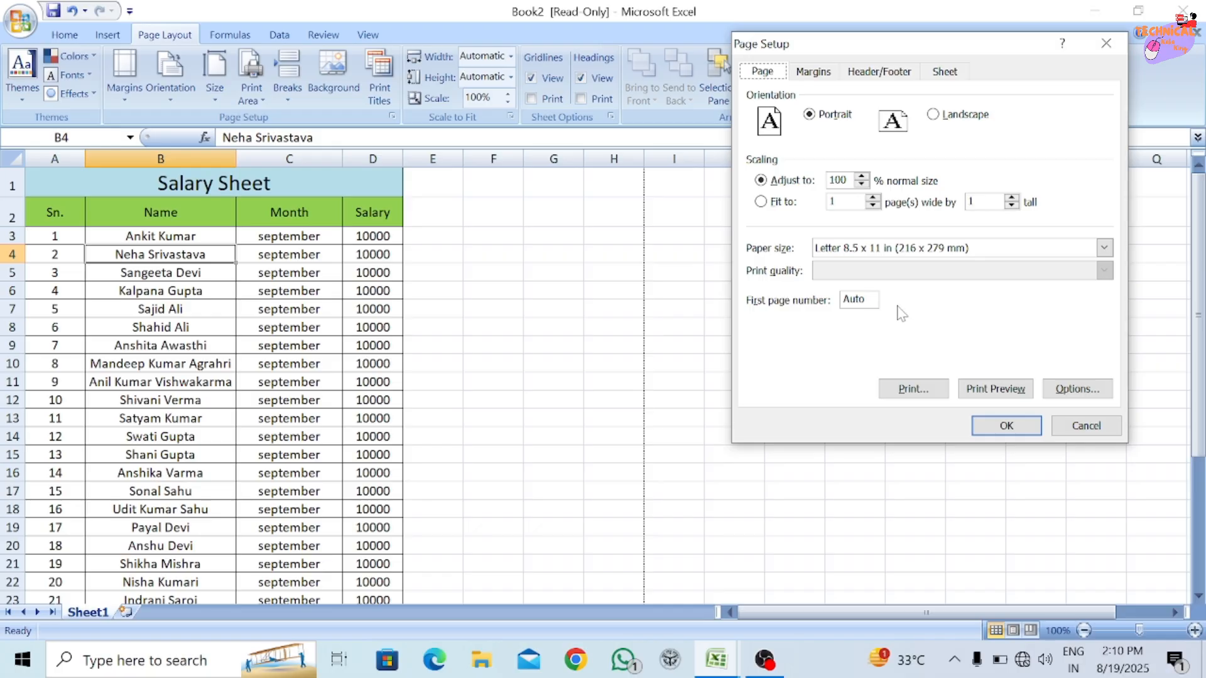
left_click(1088, 426)
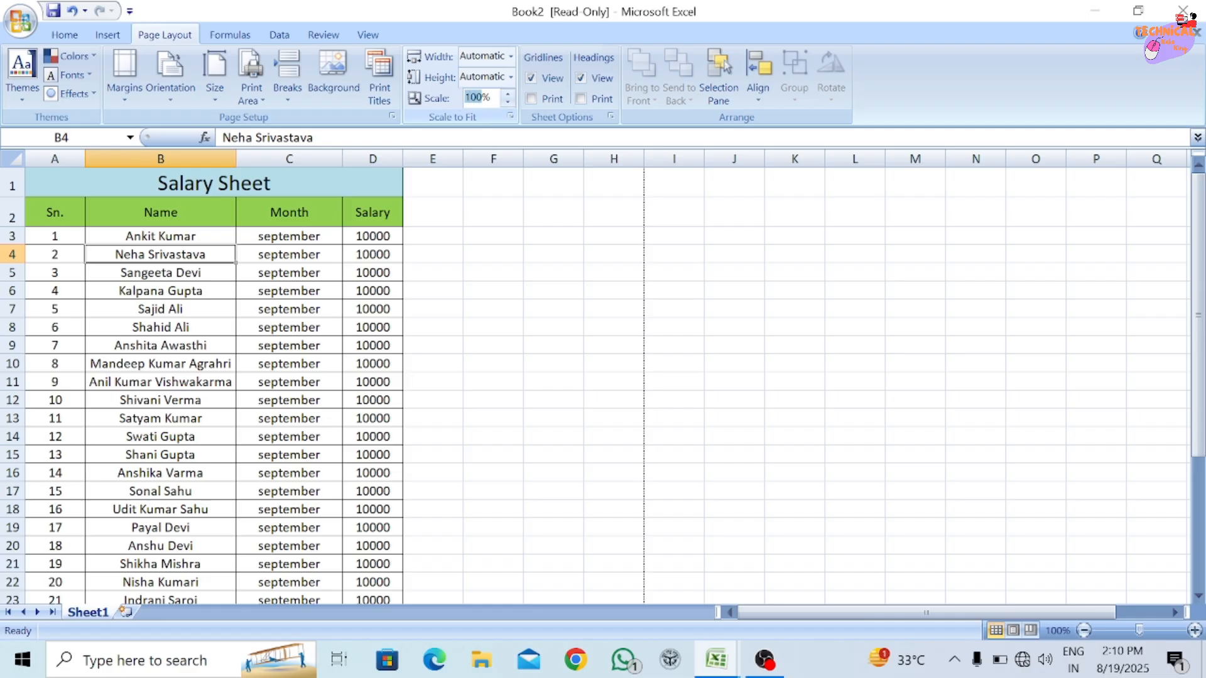
Set the print scale to 50% and restore it to 100%.
type("5")
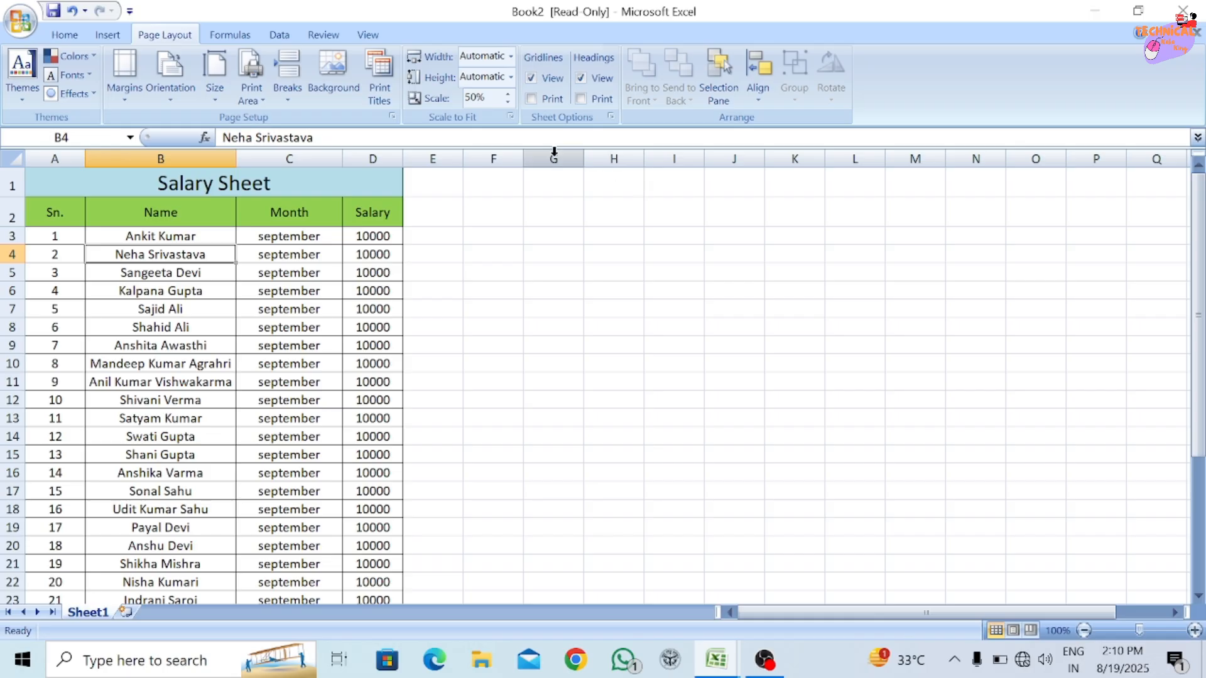
left_click(466, 97)
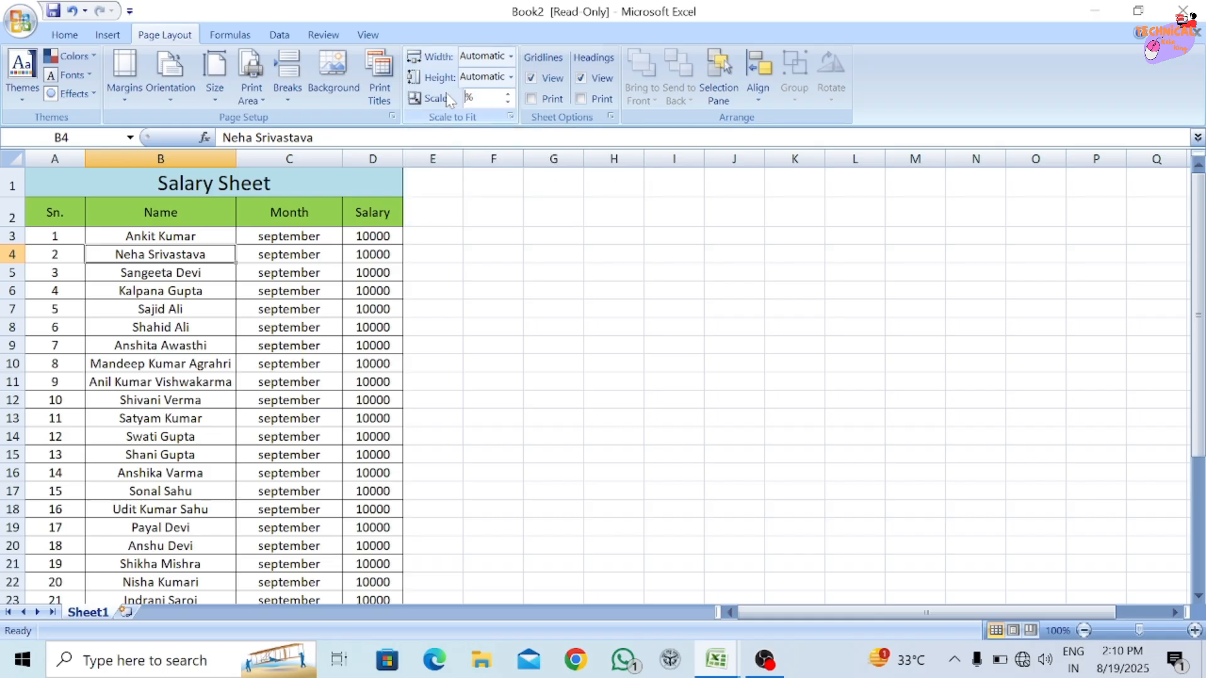
type("100")
key("Return")
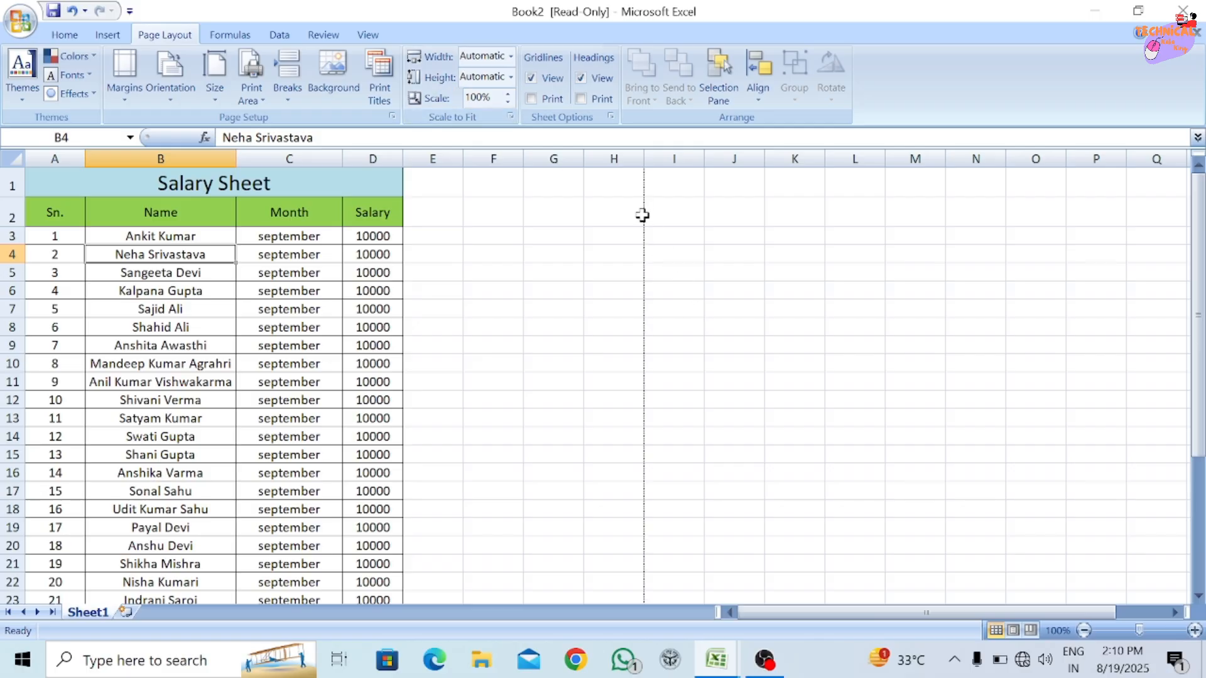
Examine the dashed page boundary between columns H and I by selecting cells on both sides in row 6.
scroll(642, 212, "up", 3)
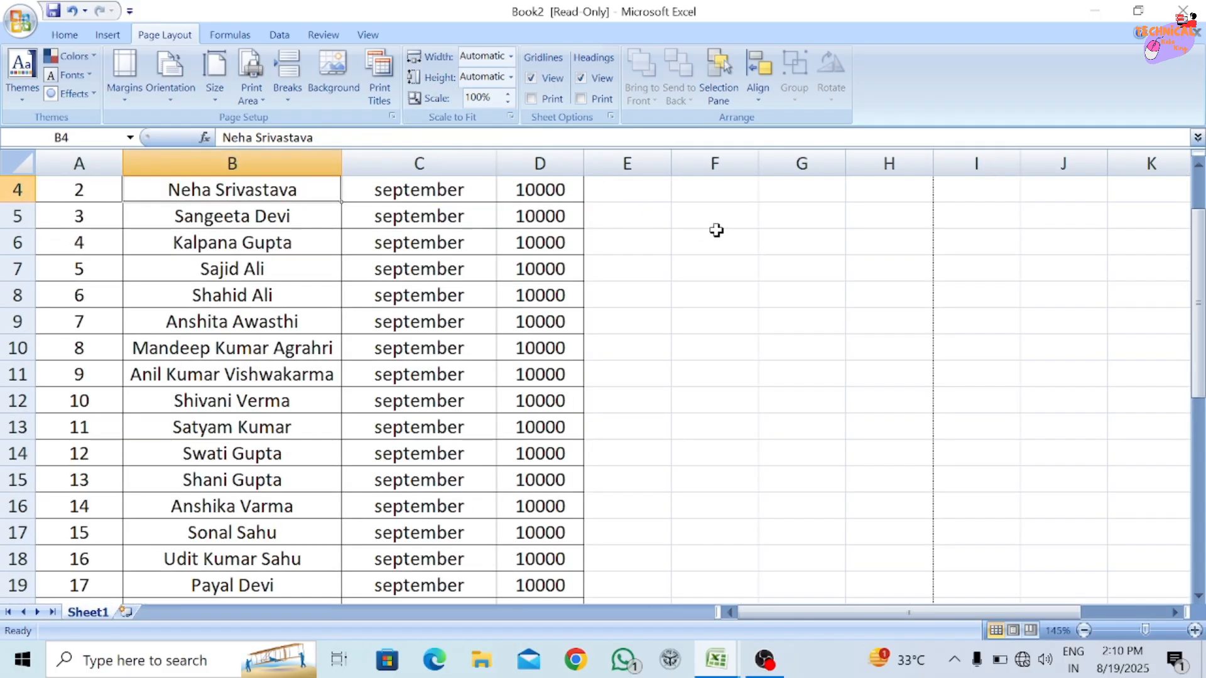
left_click(936, 243)
left_click(911, 242)
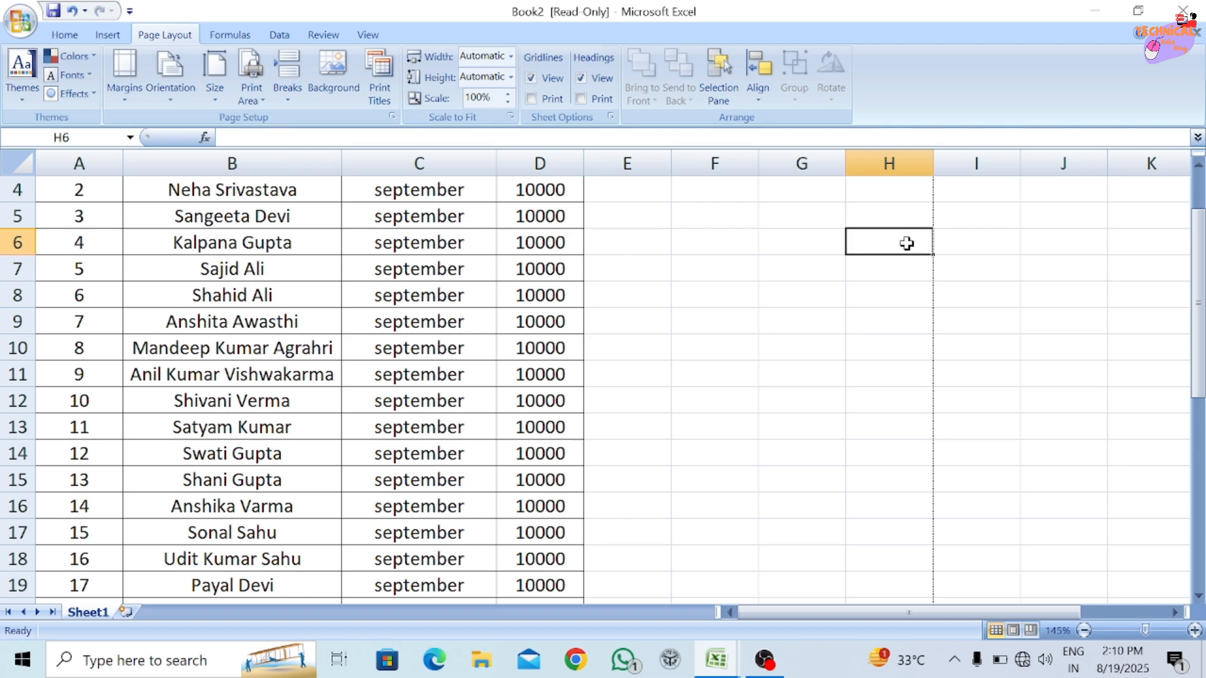
left_click(973, 240)
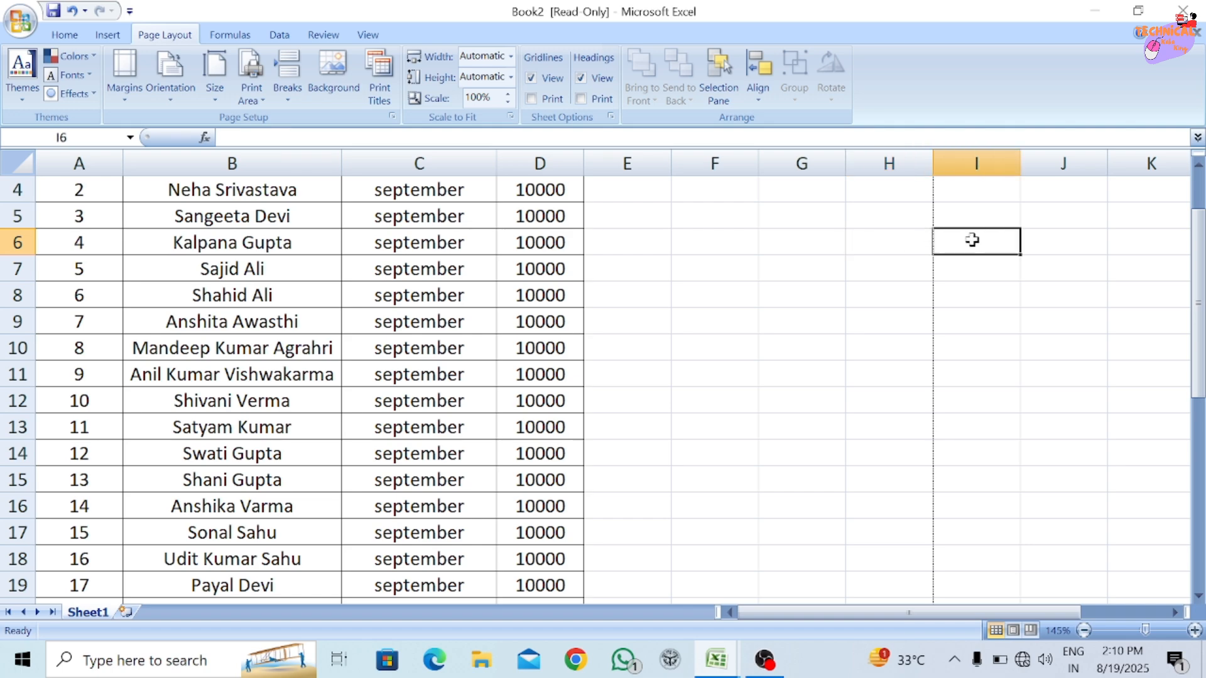
left_click(909, 245)
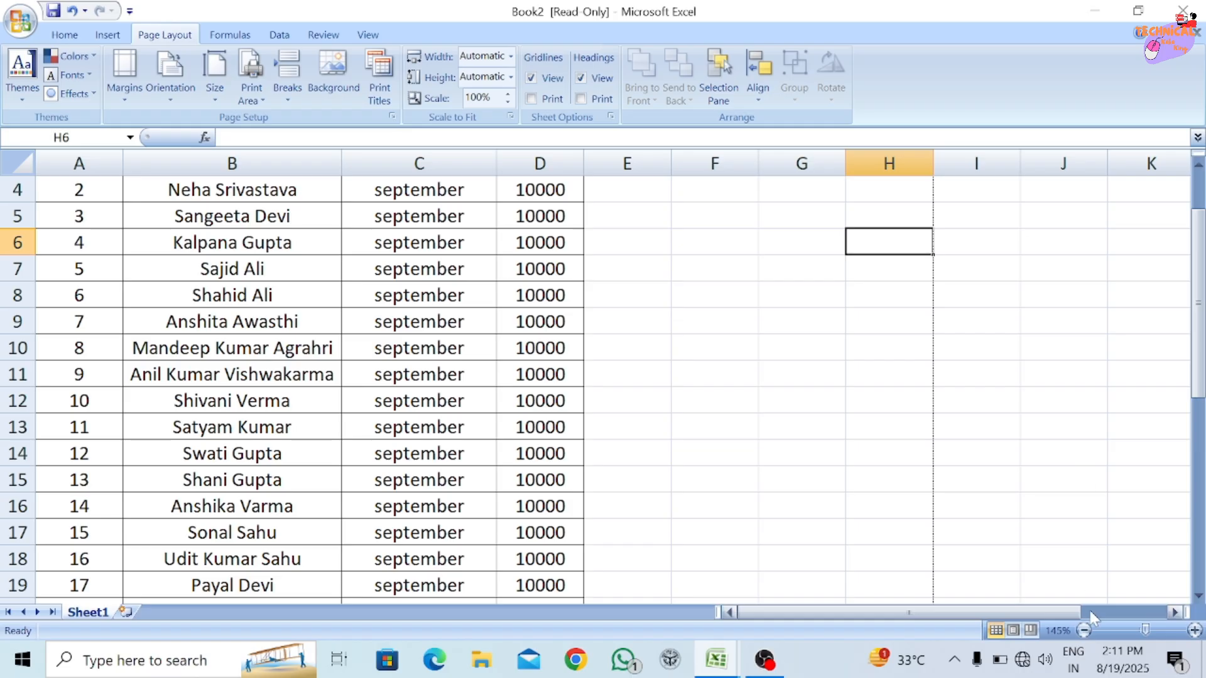
Turn off the display of gridlines on the salary sheet and select cell F6.
left_click(1085, 630)
left_click(1084, 631)
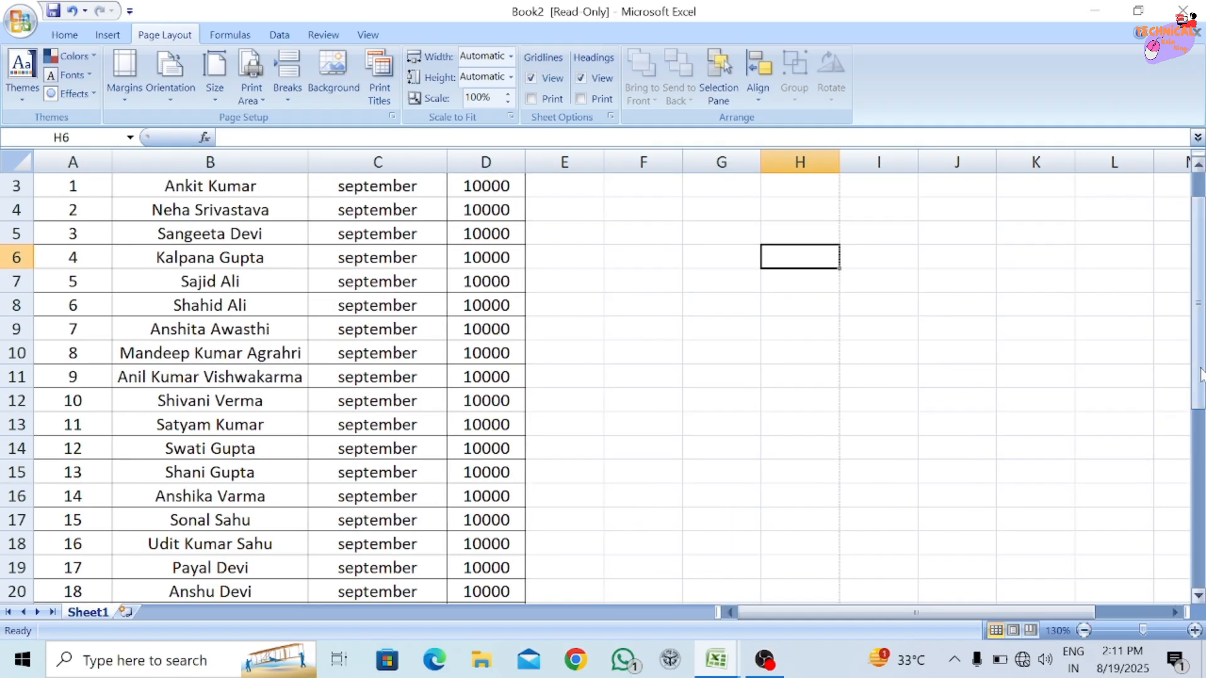
left_click_drag(1198, 308, 1198, 276)
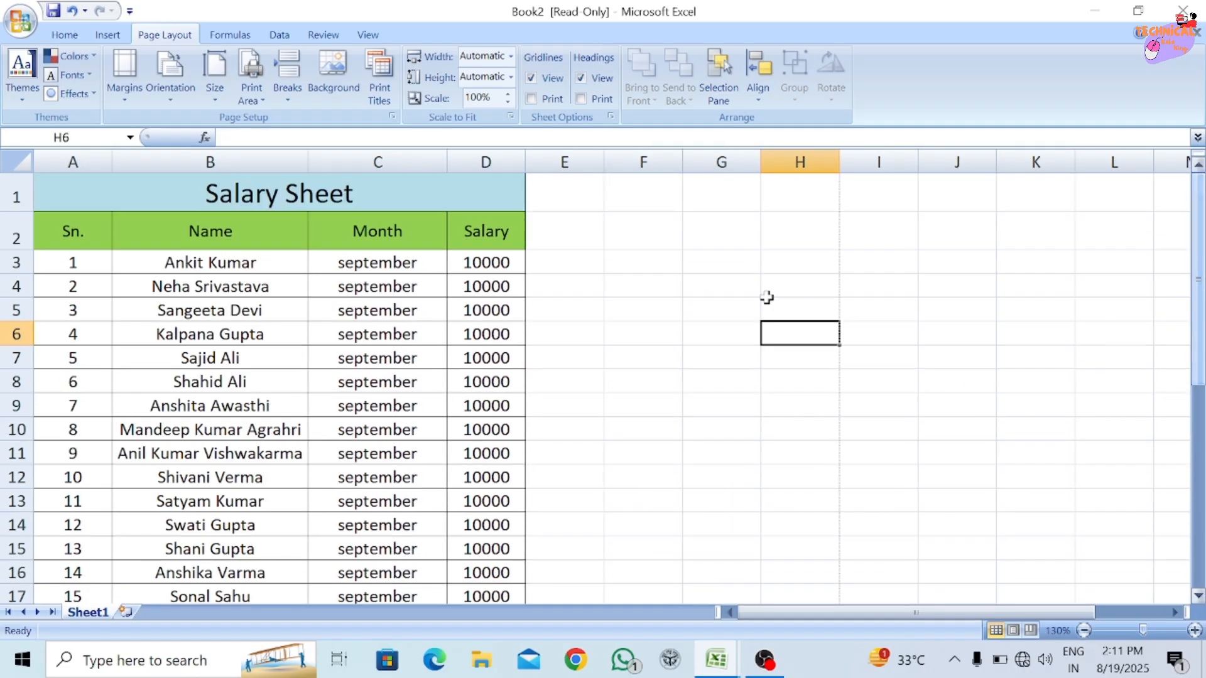
left_click(538, 81)
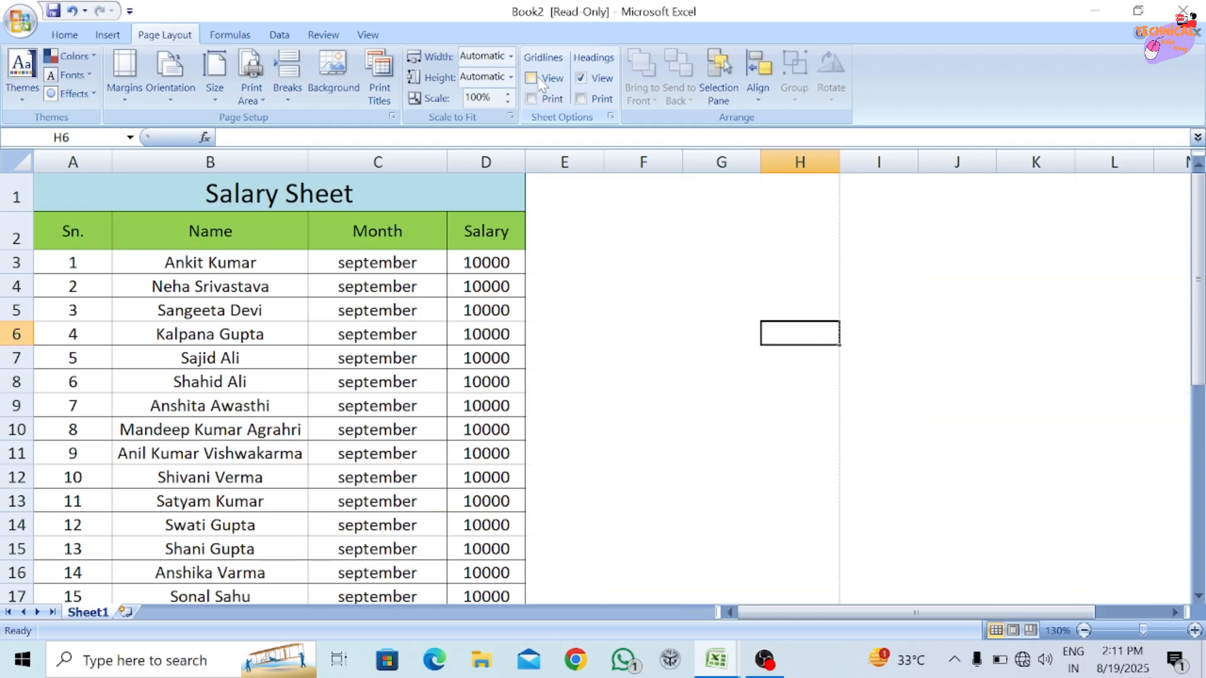
left_click(647, 339)
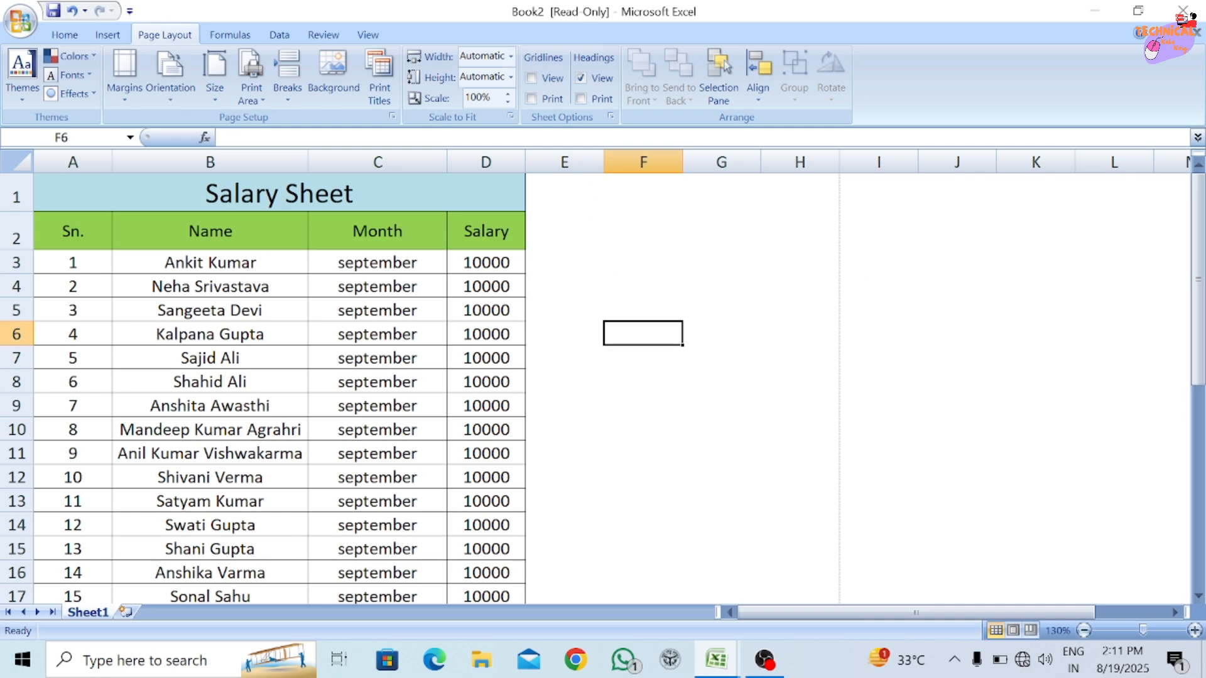
Select cells in column F down to F8 and turn the display of gridlines back on.
left_click(651, 282)
left_click(648, 242)
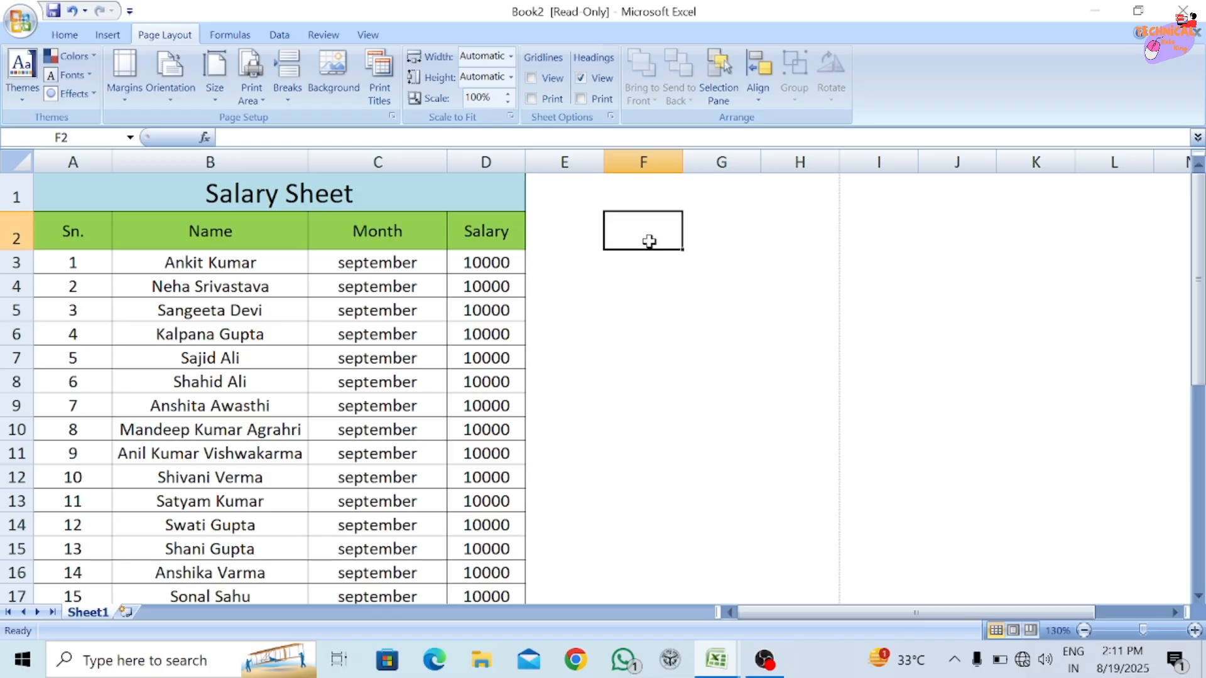
left_click(647, 283)
left_click(653, 370)
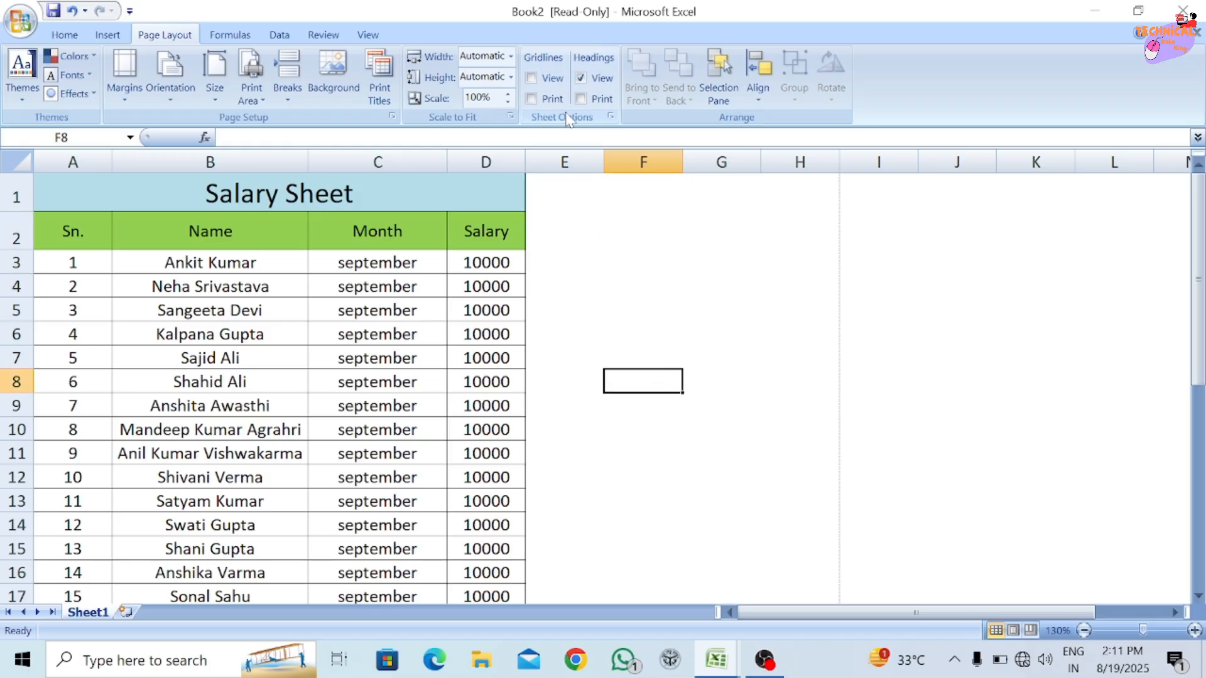
left_click(540, 75)
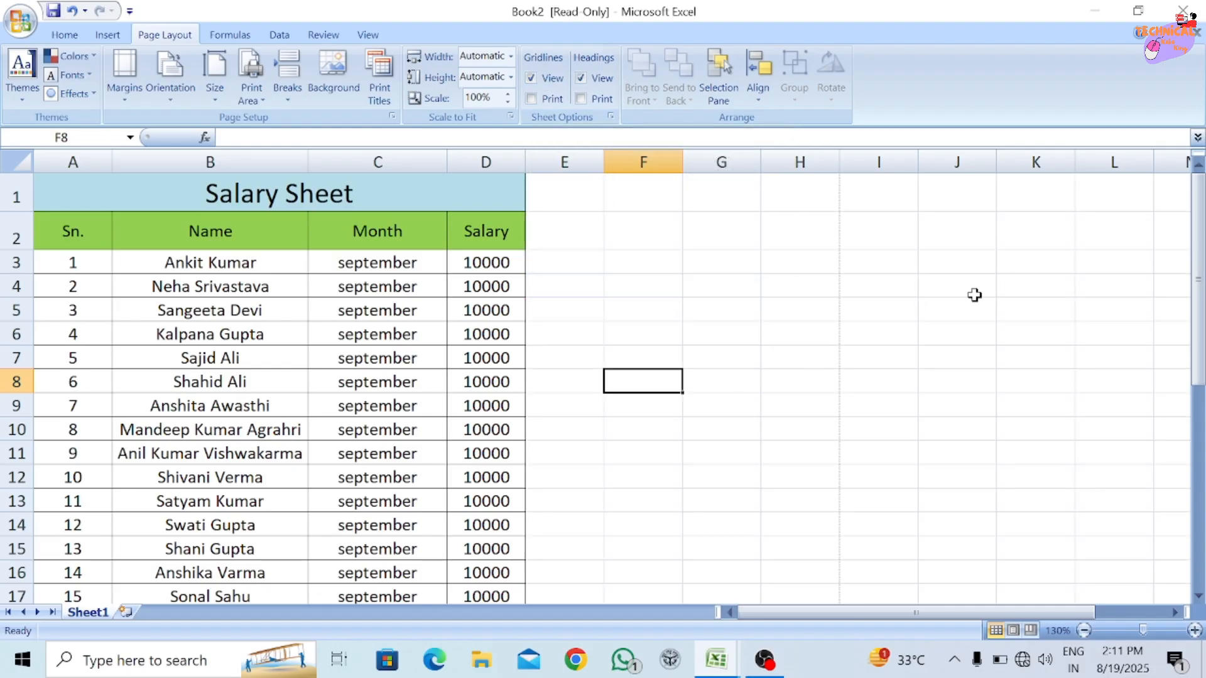
Hide and redisplay the row and column headings, and switch heading printing on and off again.
left_click(580, 79)
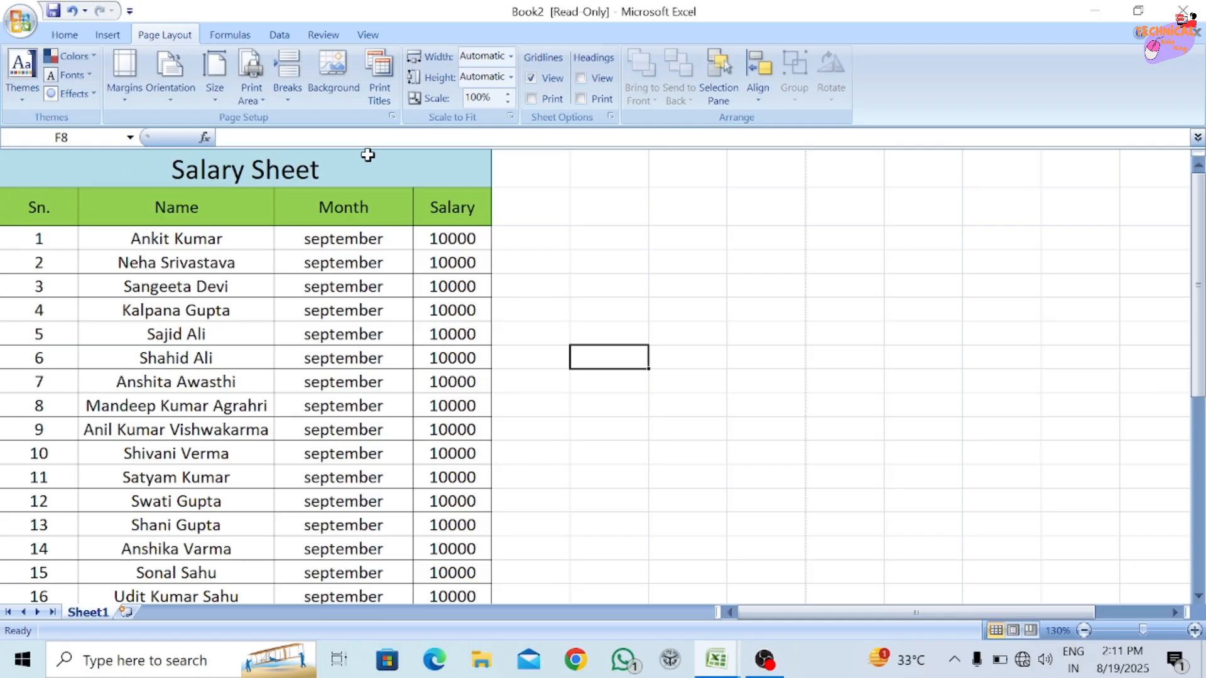
left_click(582, 76)
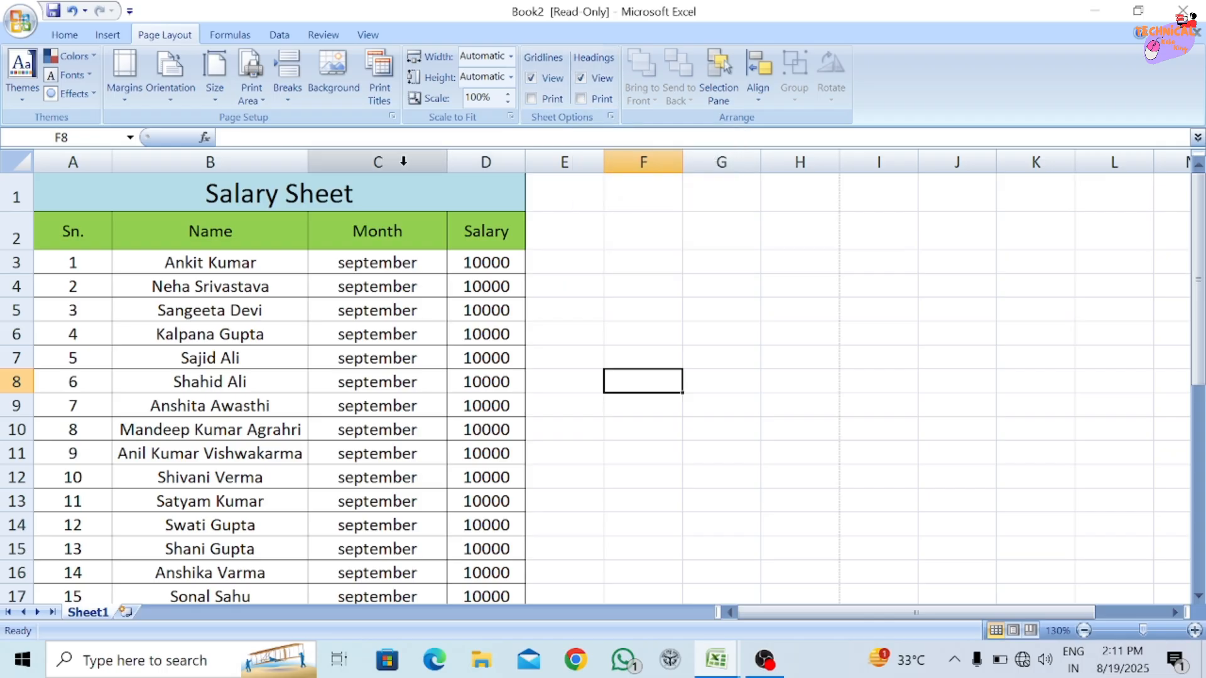
left_click(580, 99)
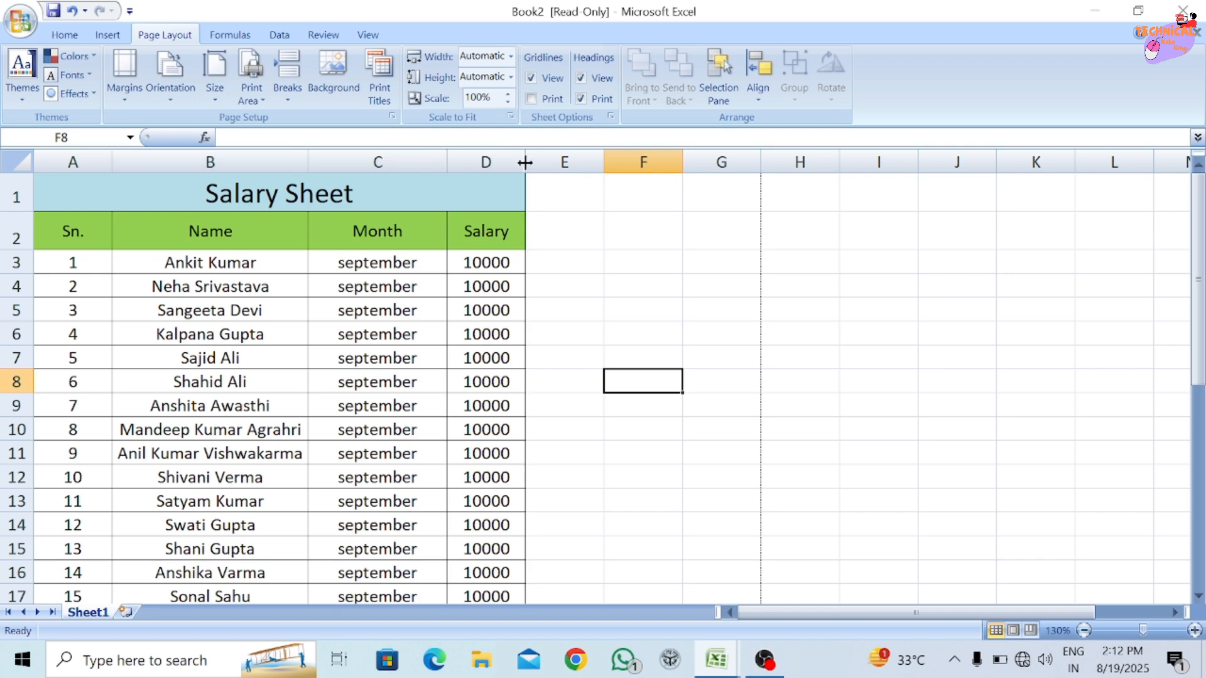
left_click(580, 99)
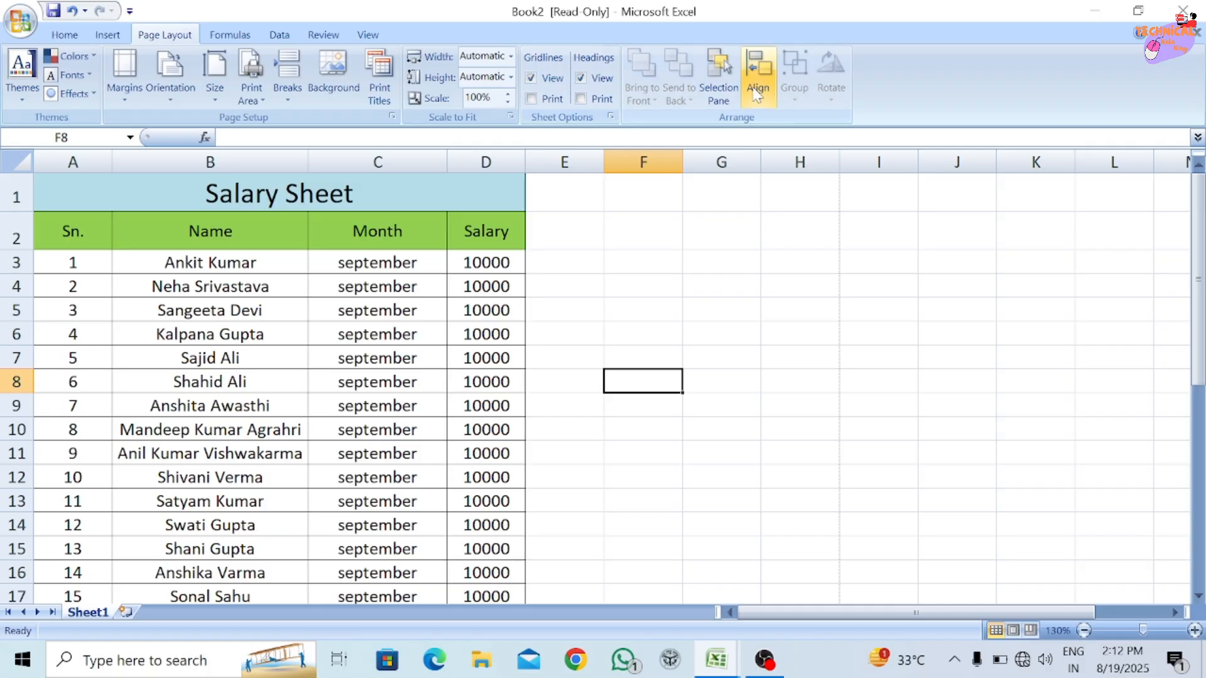
Draw a rectangle about 1.61" high and 2.27" wide beside the salary table, over columns E to H and rows 3 to 10.
left_click(103, 35)
left_click(186, 74)
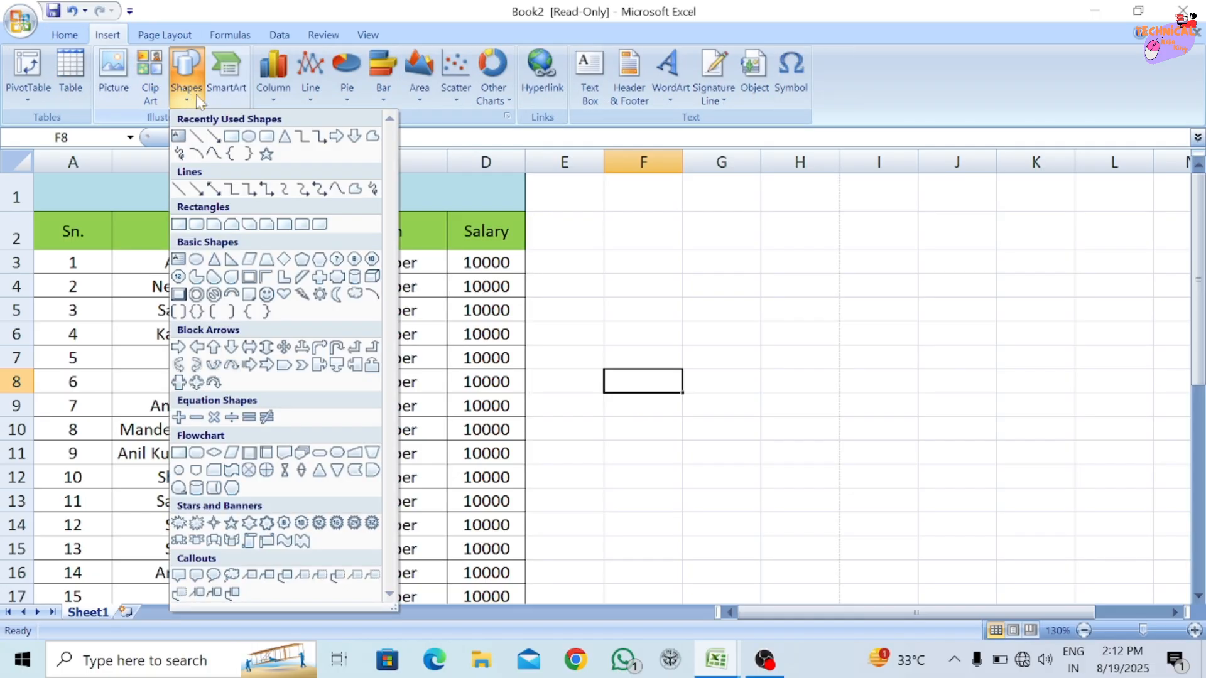
left_click(250, 153)
left_click_drag(558, 258, 823, 446)
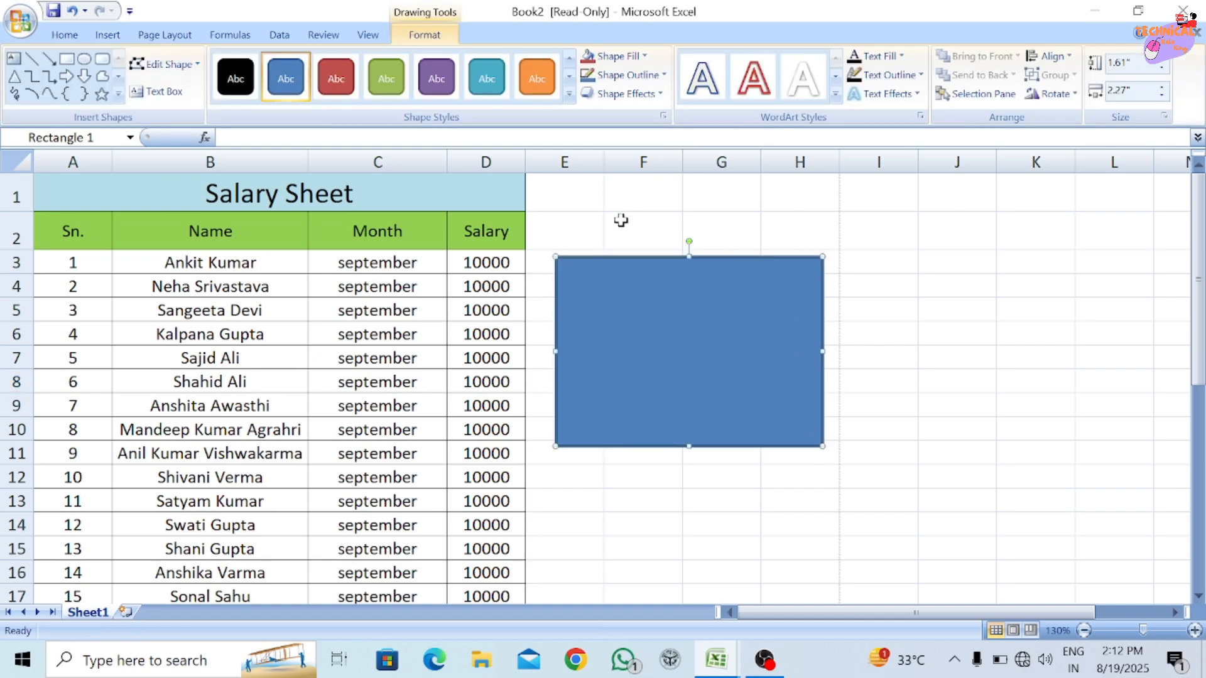
left_click(168, 35)
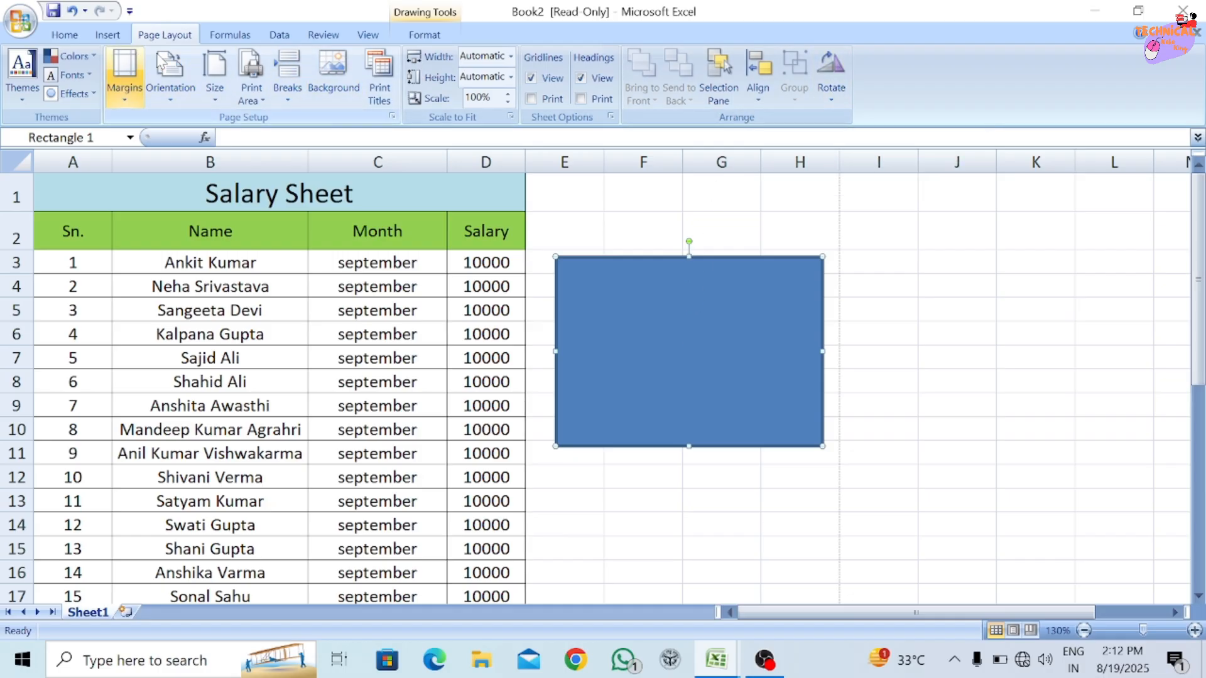
Draw an isosceles triangle about 1.61" high and 1.49" wide over the right part of the rectangle.
left_click(108, 35)
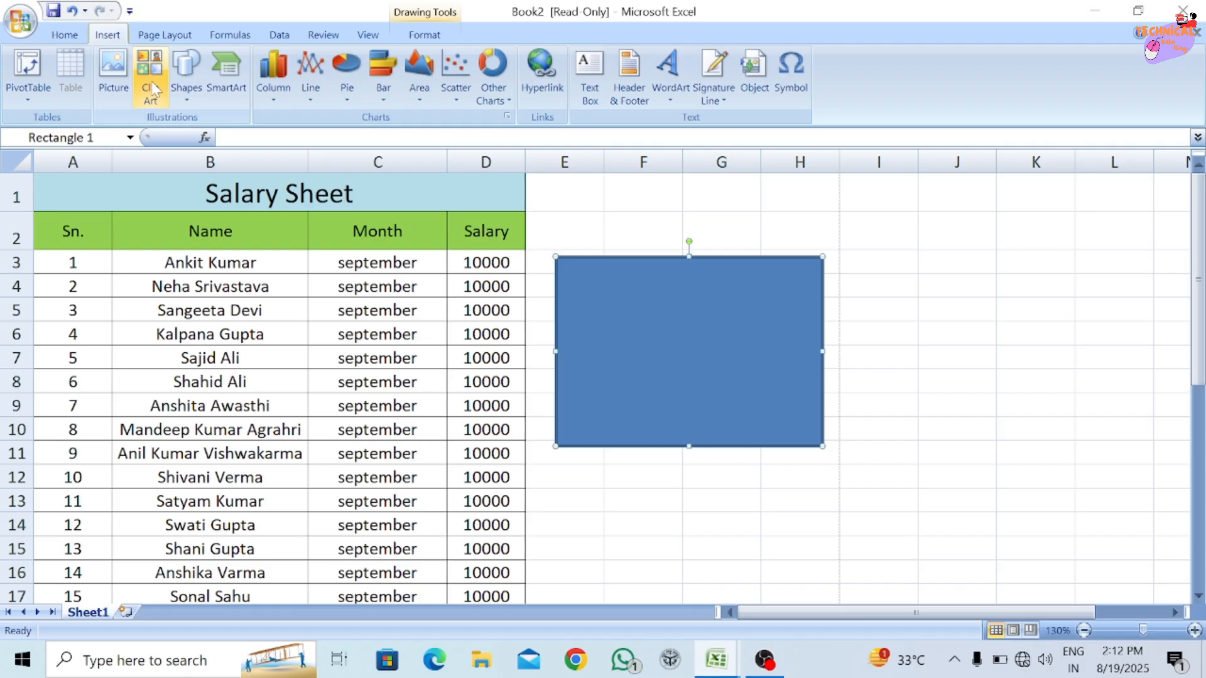
left_click(186, 78)
left_click(284, 136)
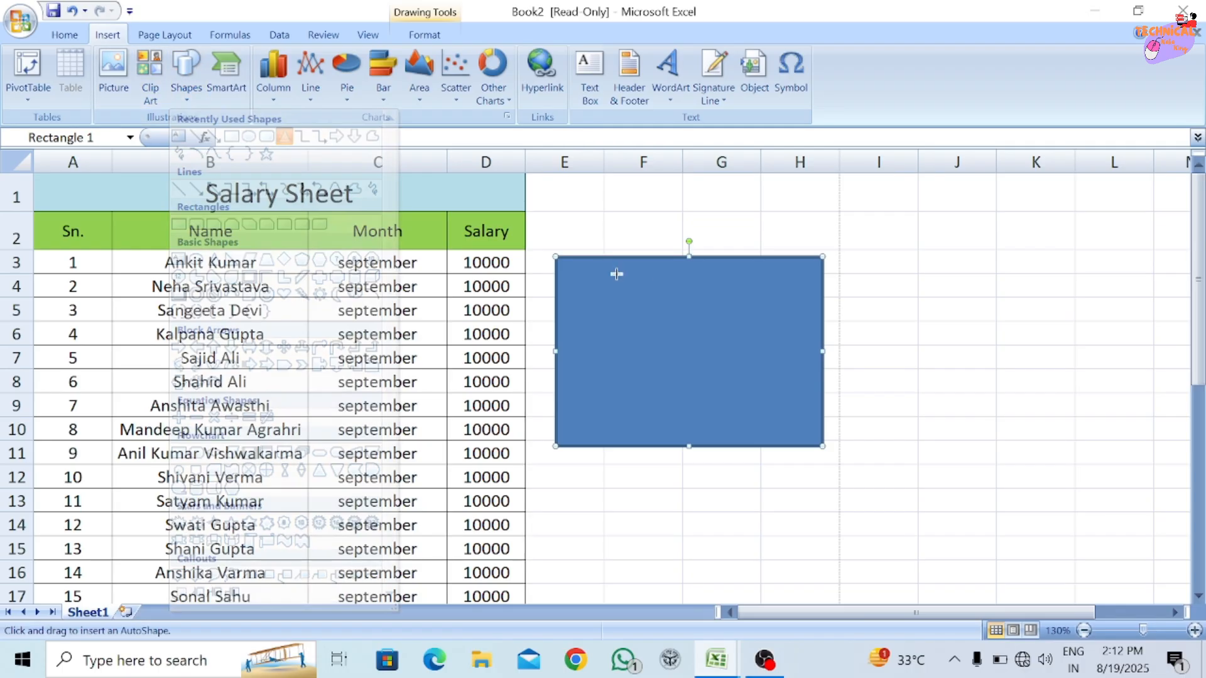
mouse_move(648, 258)
left_mouse_down()
mouse_move(818, 458)
mouse_move(823, 448)
left_mouse_up()
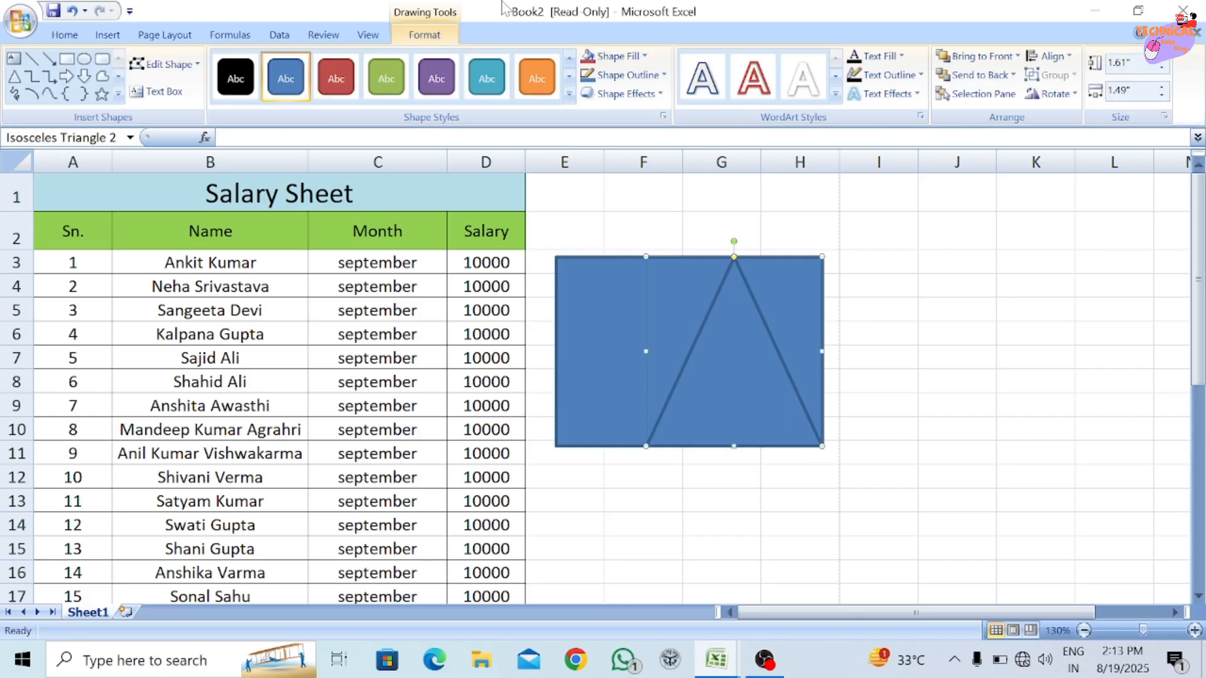
left_click(154, 36)
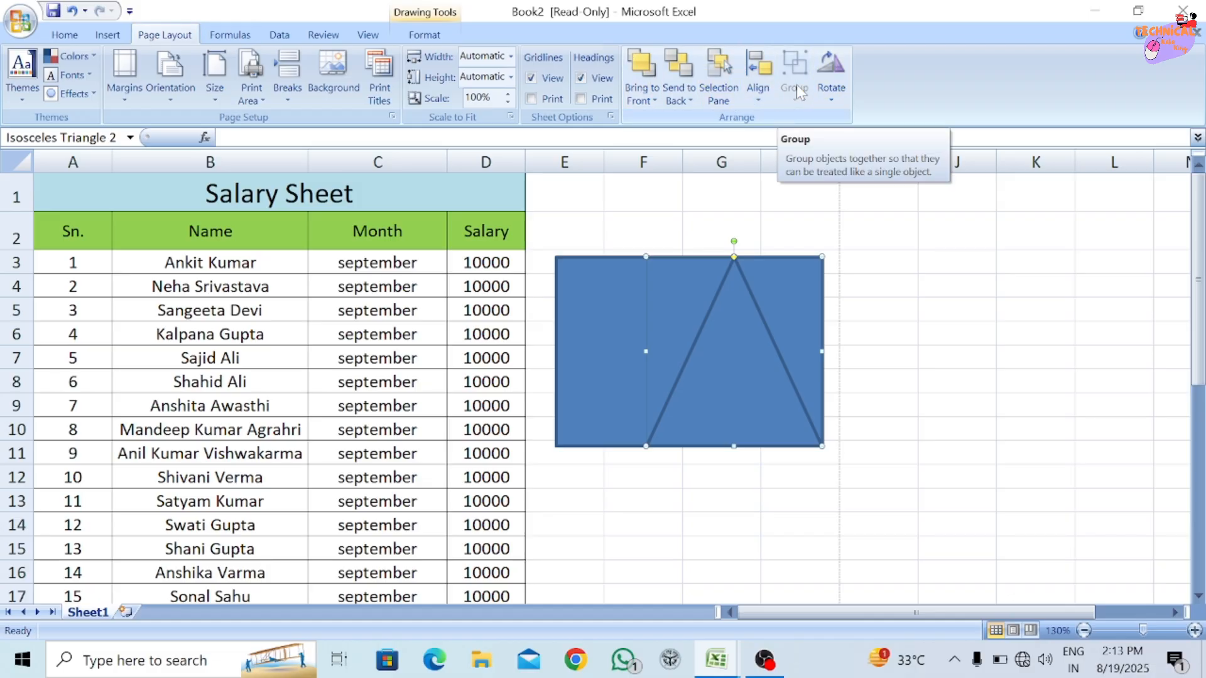
Shift the triangle's apex slightly left and stretch the triangle upward beyond the rectangle's top edge into row 2.
left_click(579, 301, "shift")
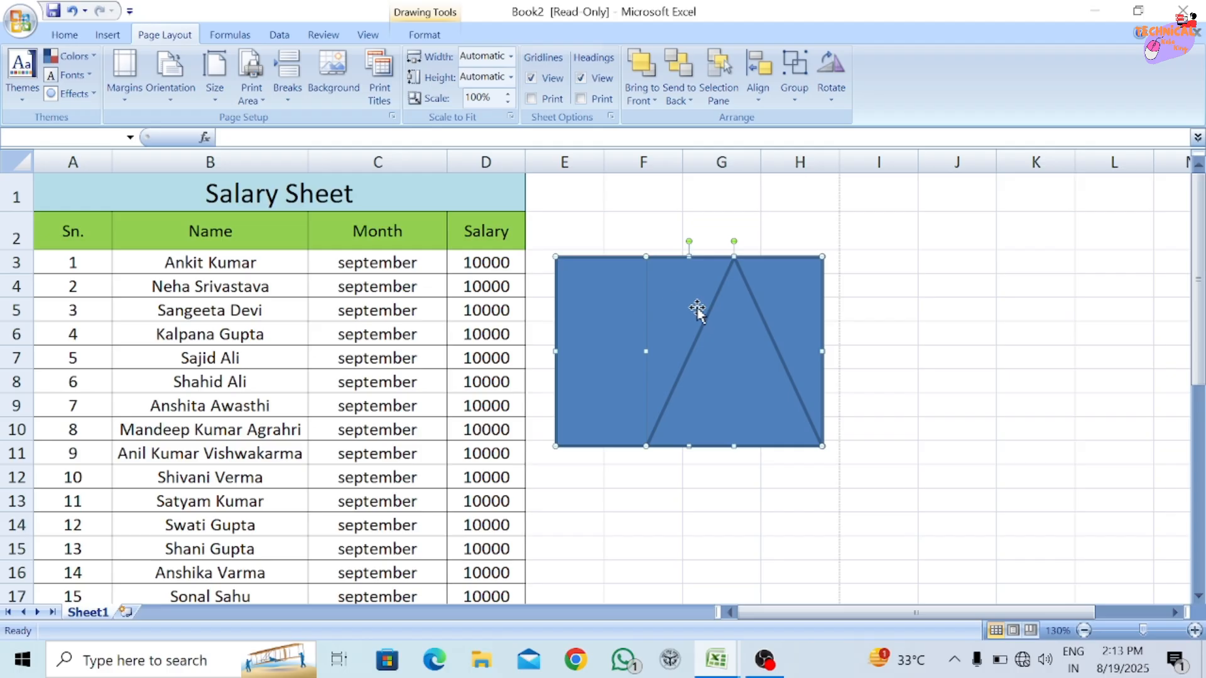
key("Escape")
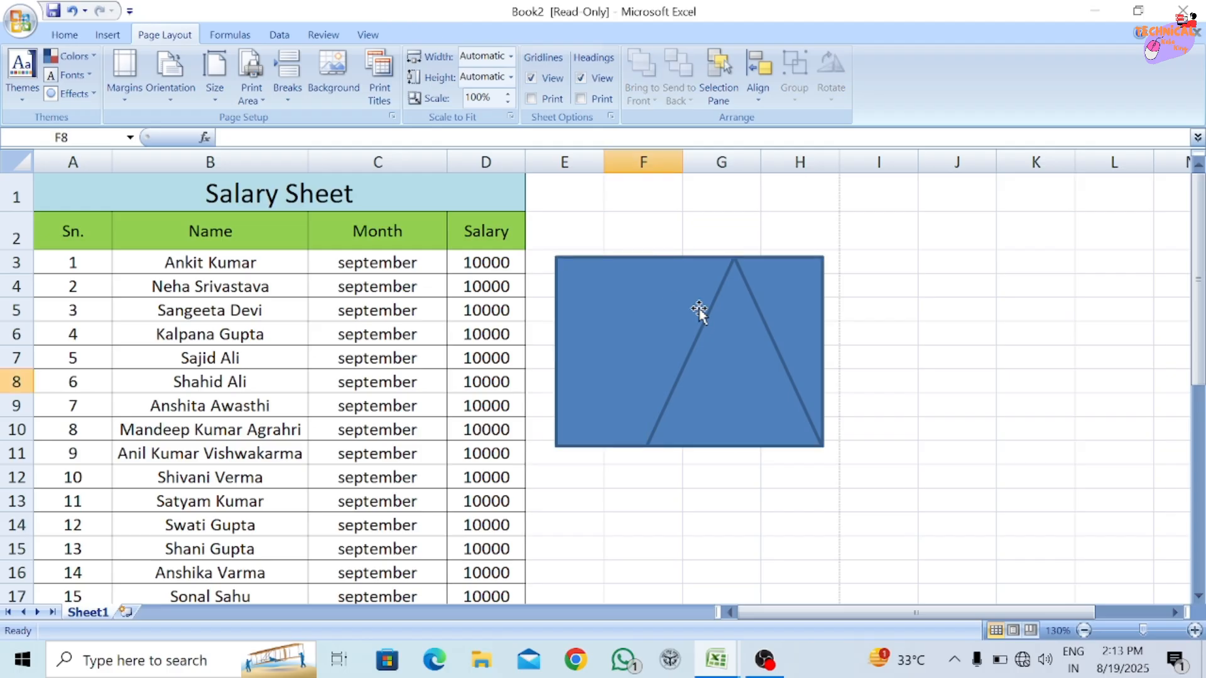
left_click(699, 307)
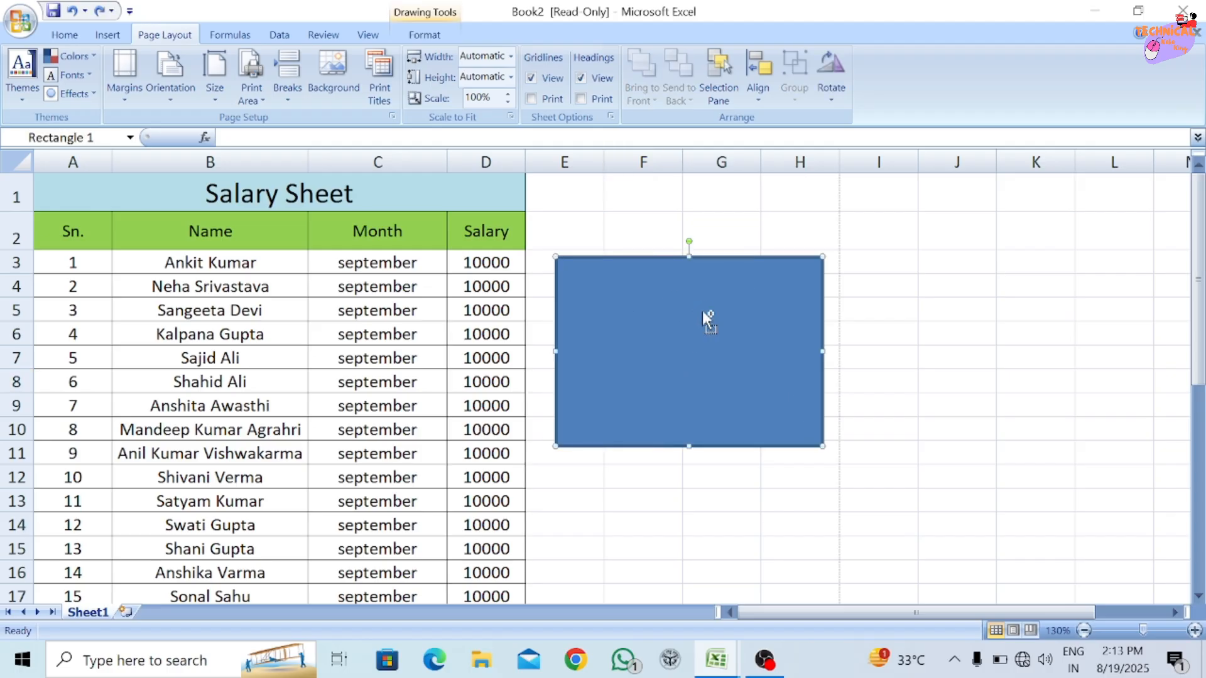
key("Tab")
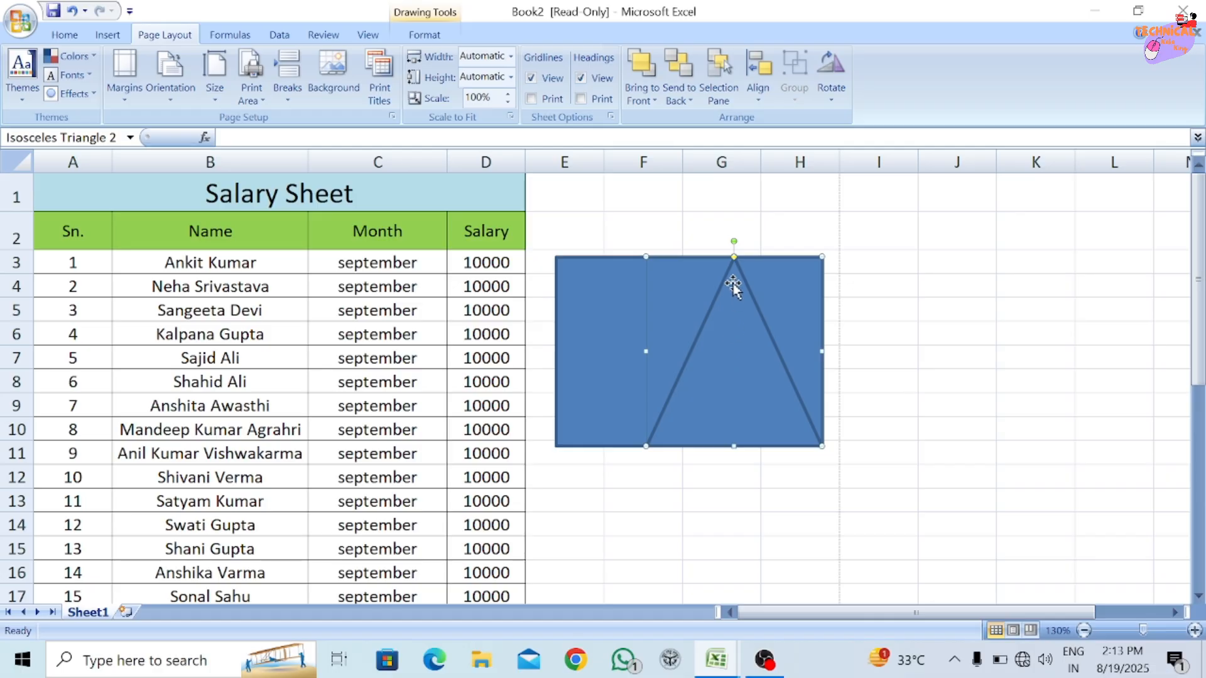
left_click_drag(736, 259, 731, 235)
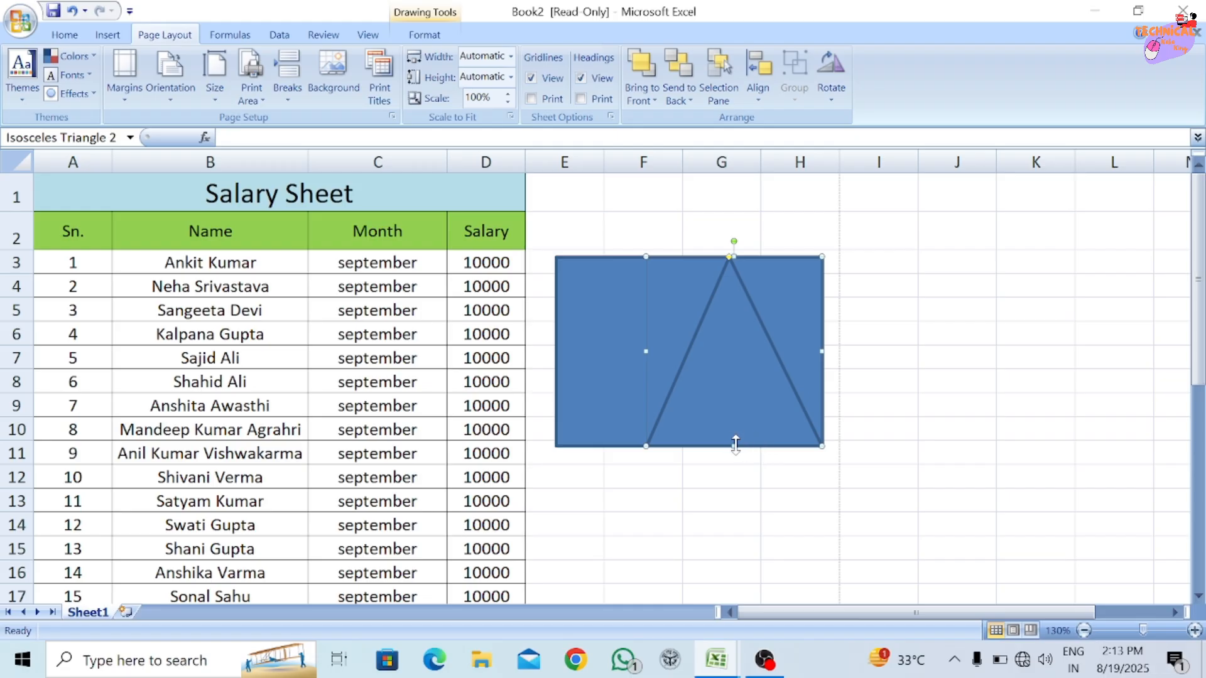
mouse_move(734, 446)
left_mouse_down()
mouse_move(738, 472)
mouse_move(737, 431)
left_mouse_up()
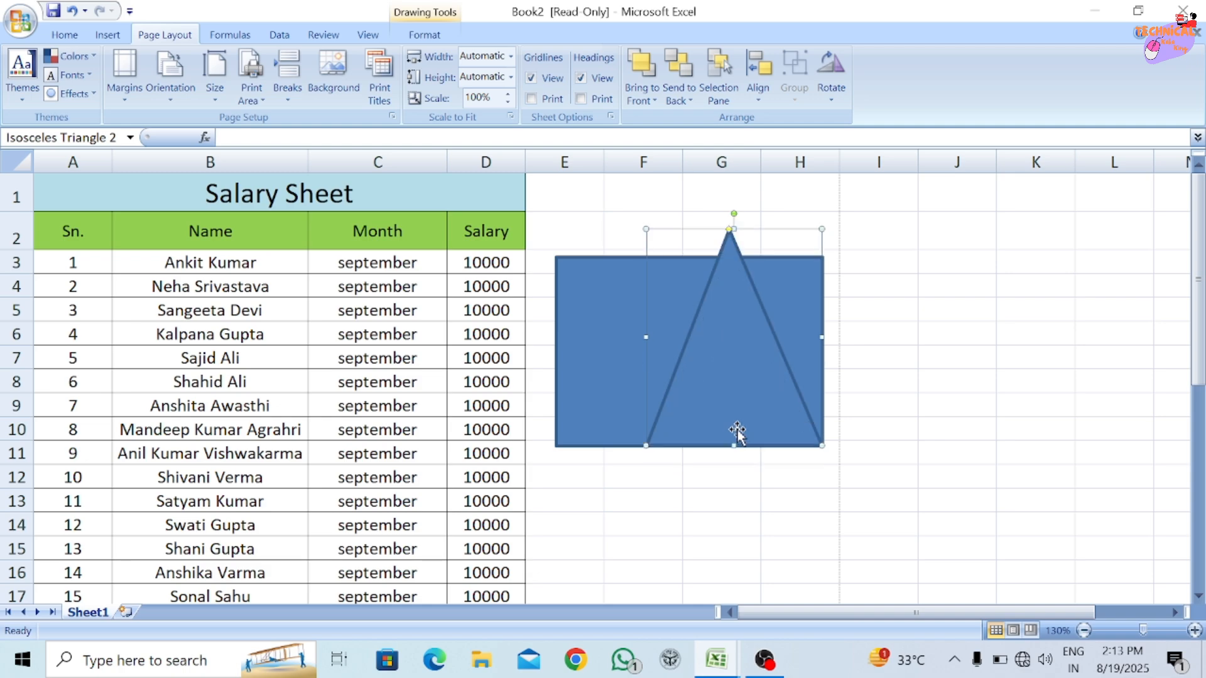
Send the triangle behind the rectangle and bring it back to the front.
left_click(647, 97)
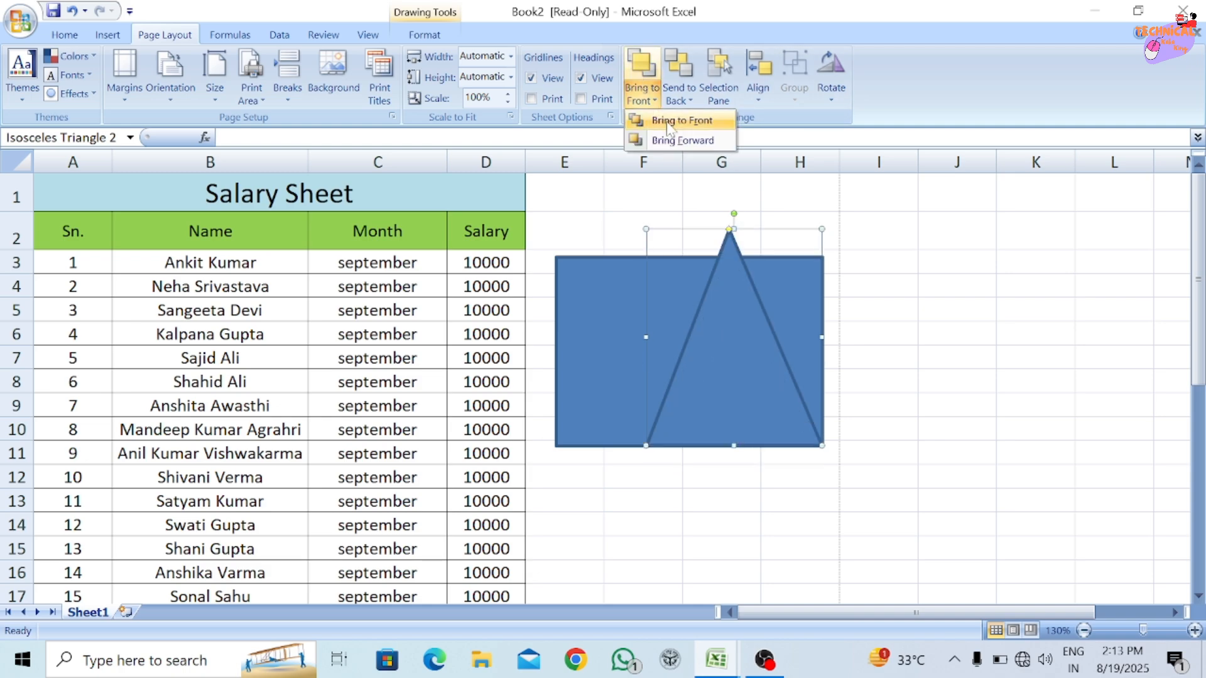
left_click(636, 63)
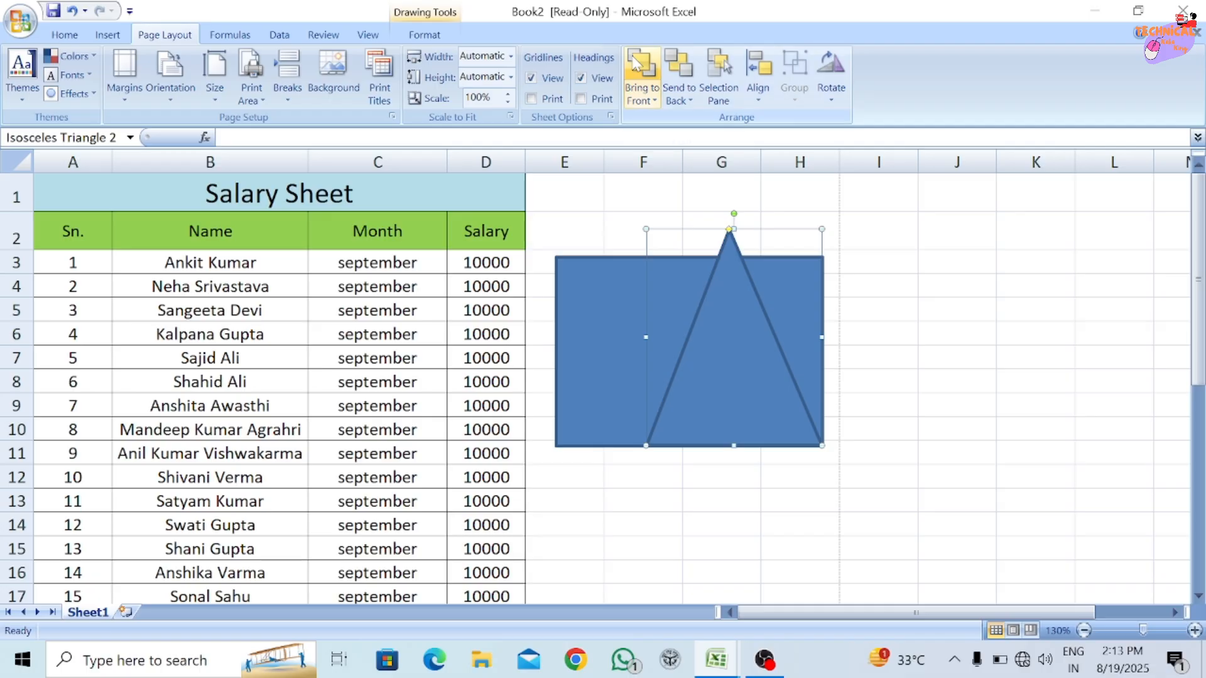
left_click(678, 72)
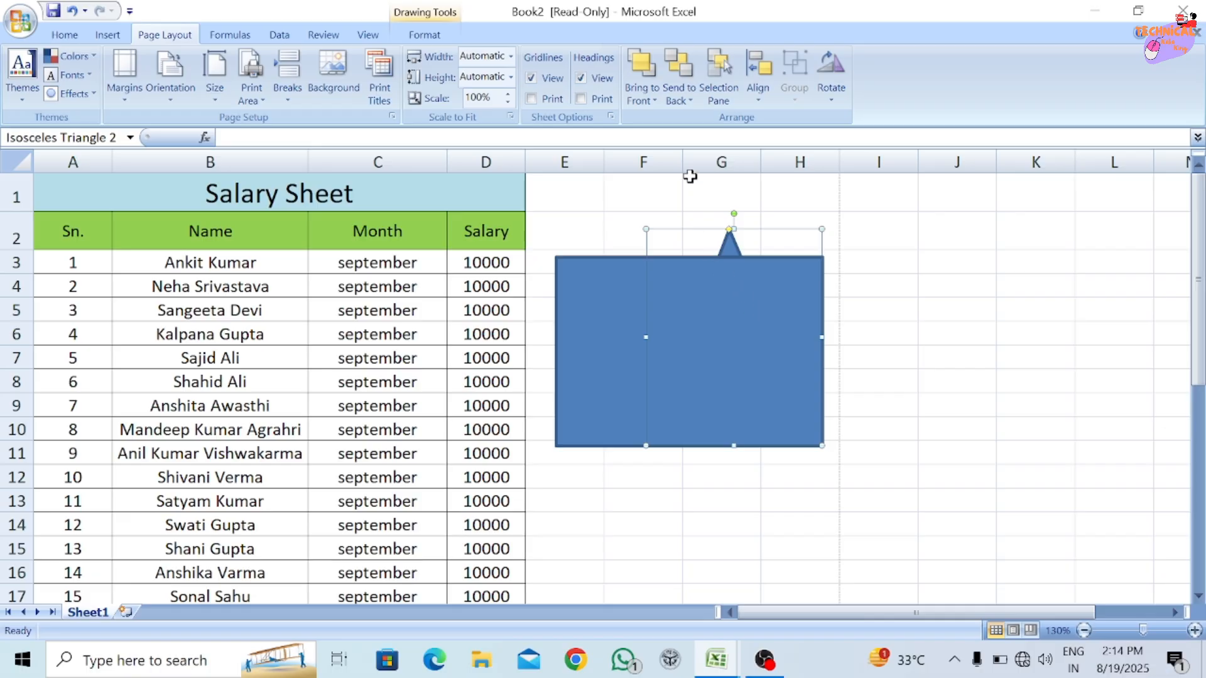
left_click(642, 73)
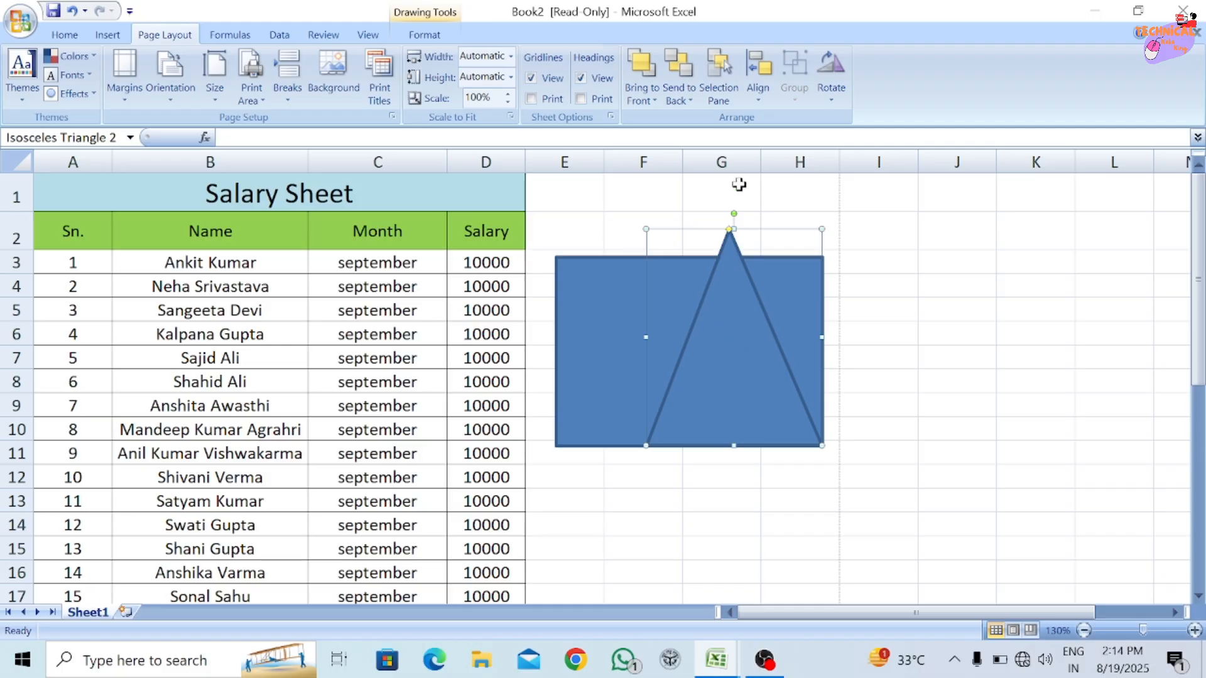
Show the Selection and Visibility pane and resize the selected triangle to about 1.62" high and 2.23" wide to match the rectangle's outline.
left_click(719, 72)
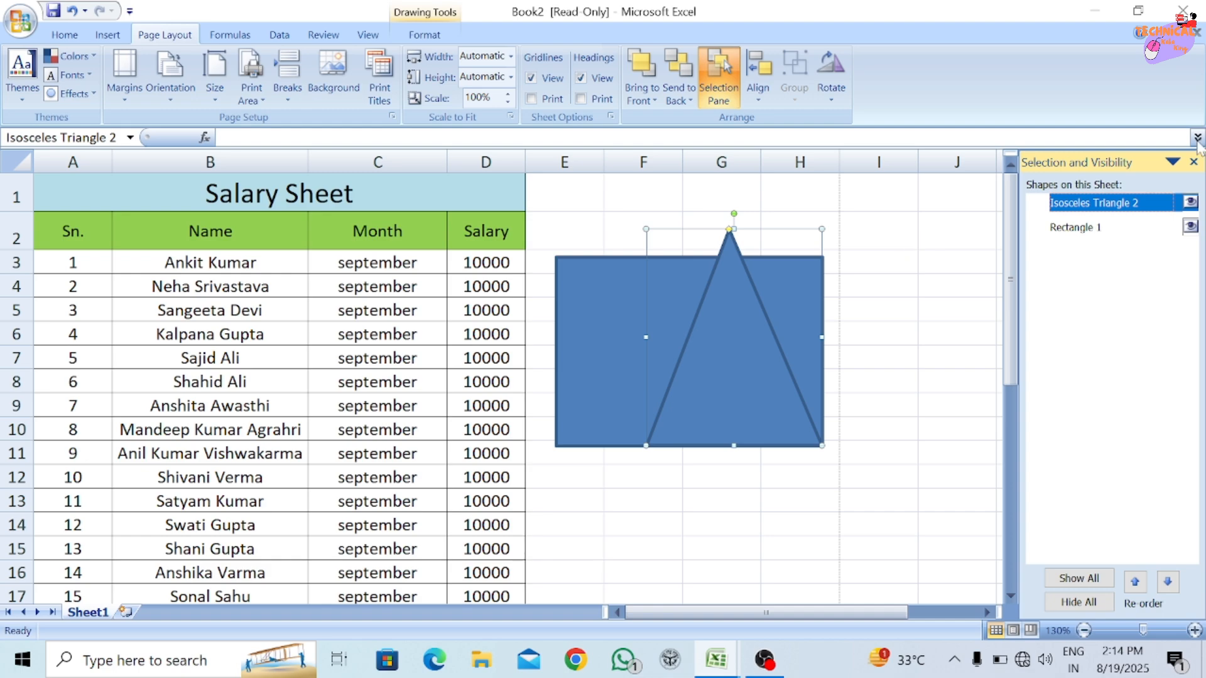
left_click(1093, 229)
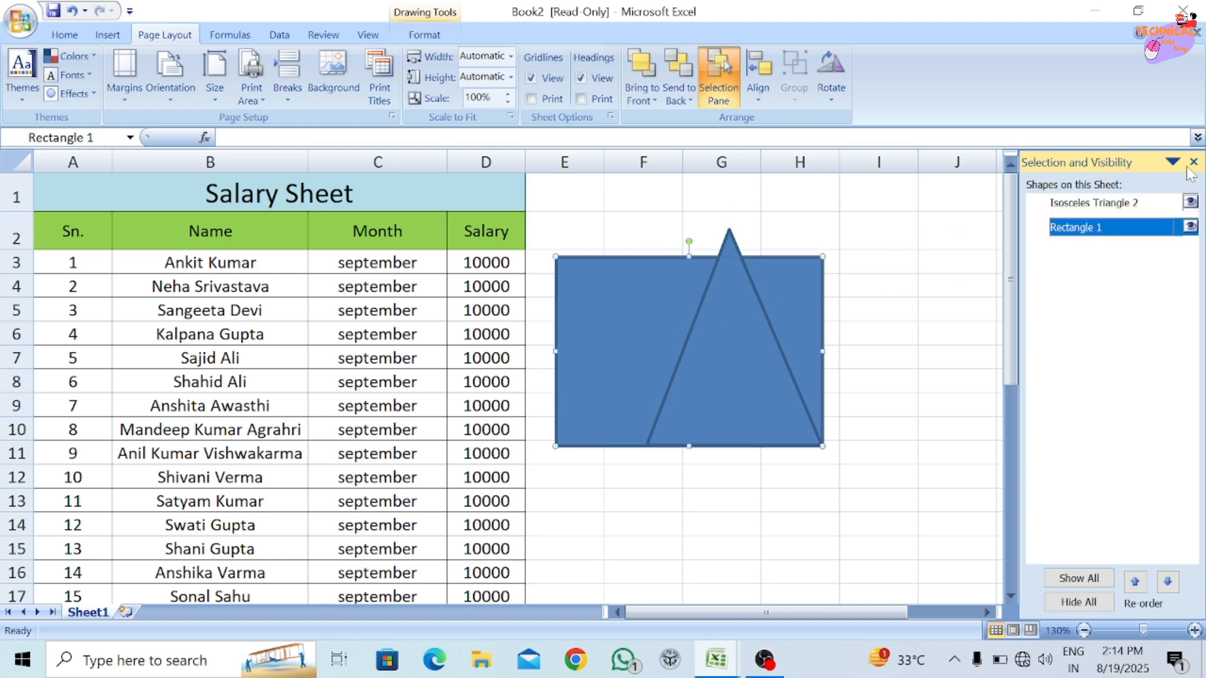
left_click(1098, 205)
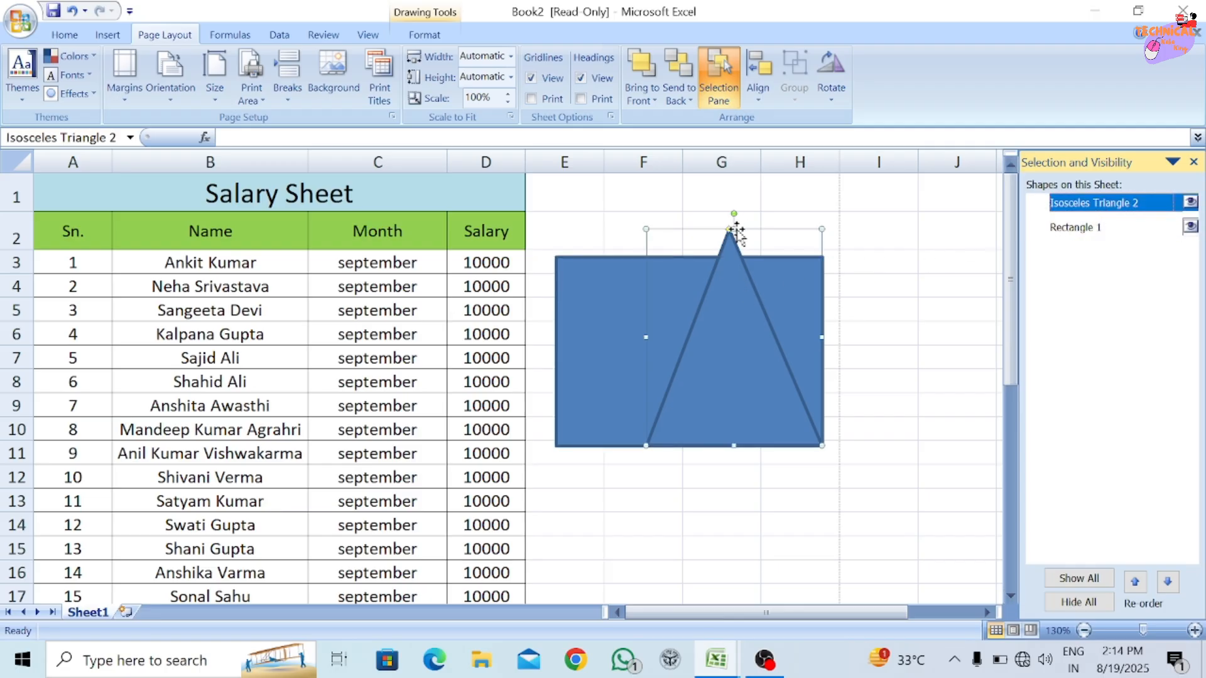
left_click_drag(734, 230, 732, 255)
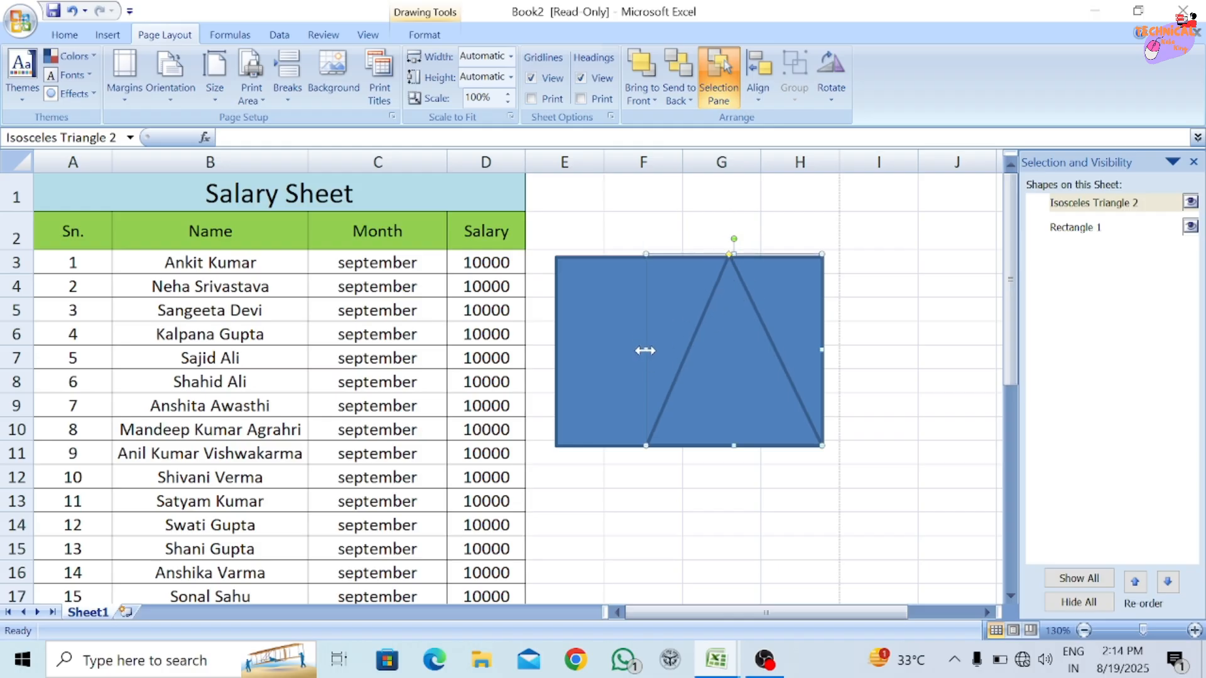
left_click_drag(645, 351, 559, 350)
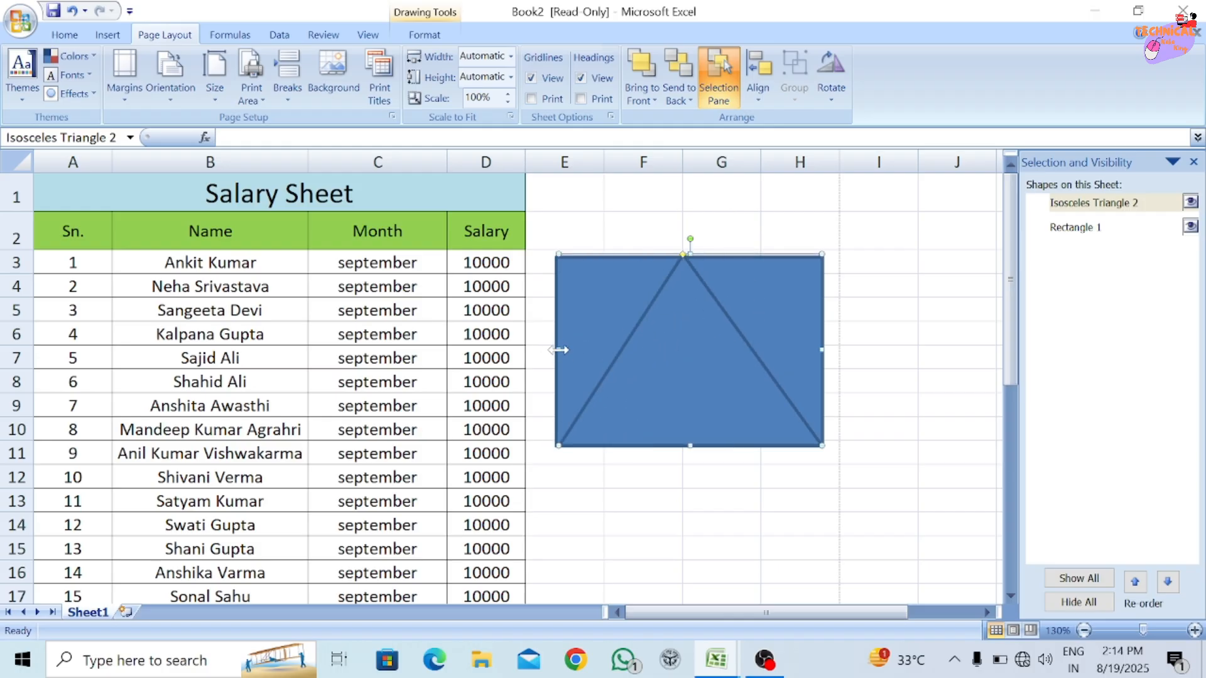
Alternate the selection between the triangle and the rectangle, and narrow the rectangle from its left edge to about 1.37" wide.
left_click(619, 318)
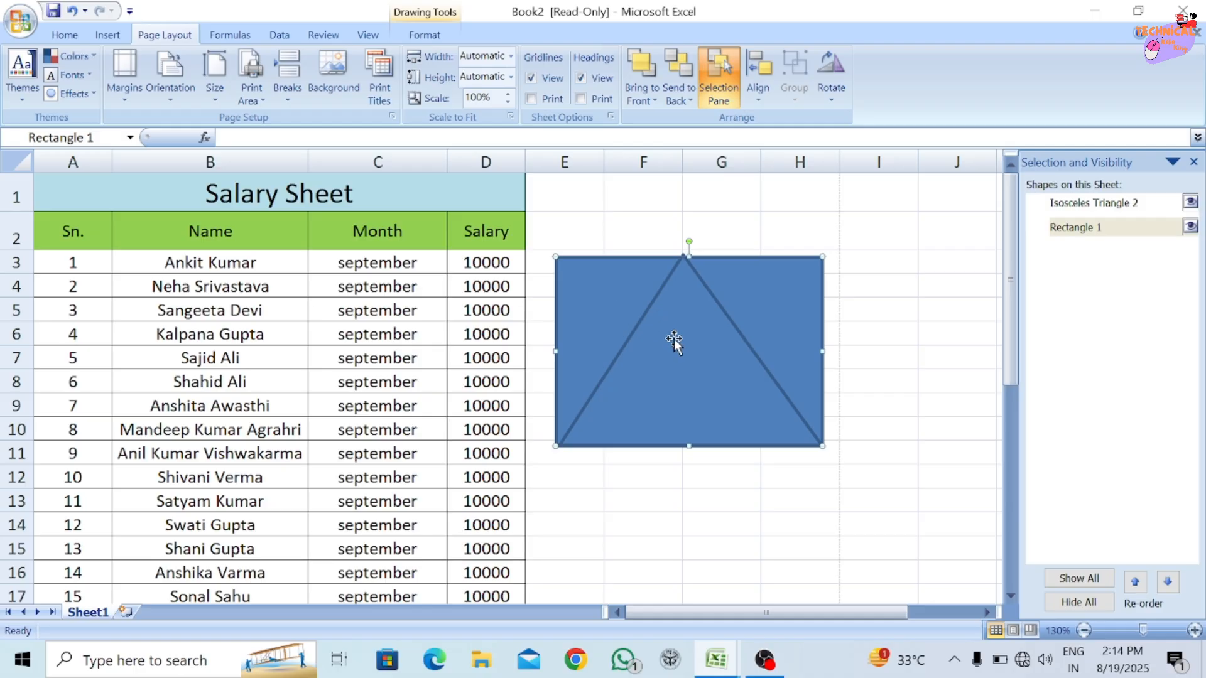
left_click(651, 307)
double_click(651, 307)
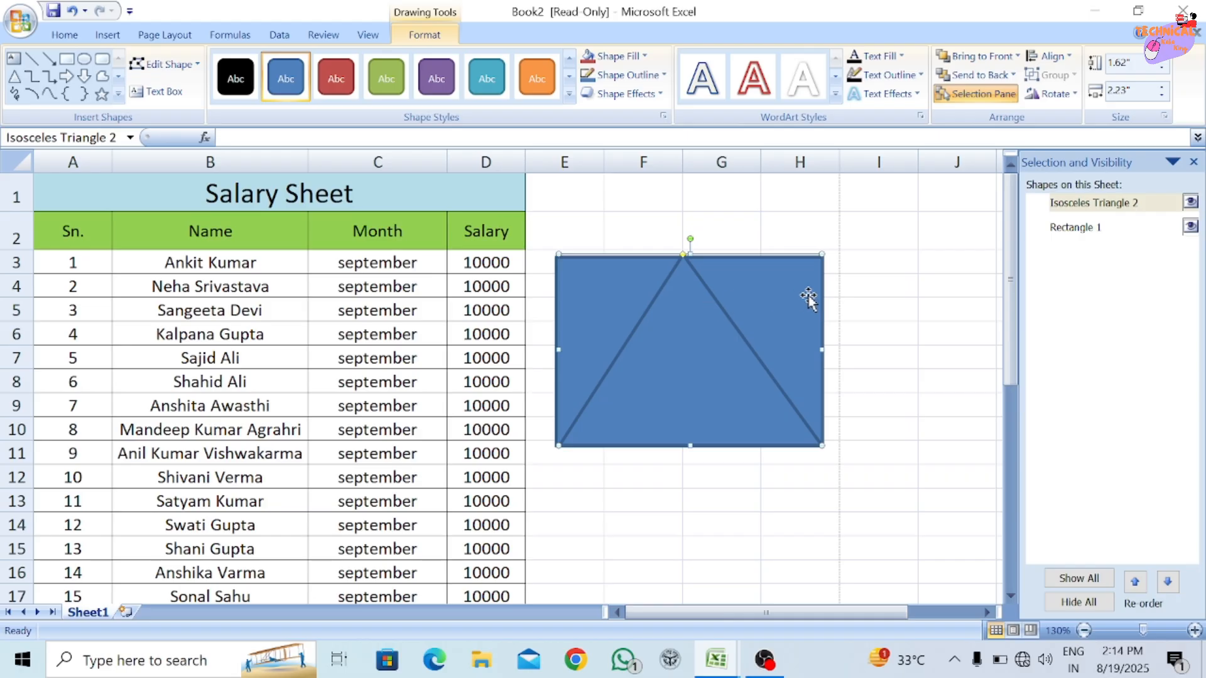
left_click(785, 283)
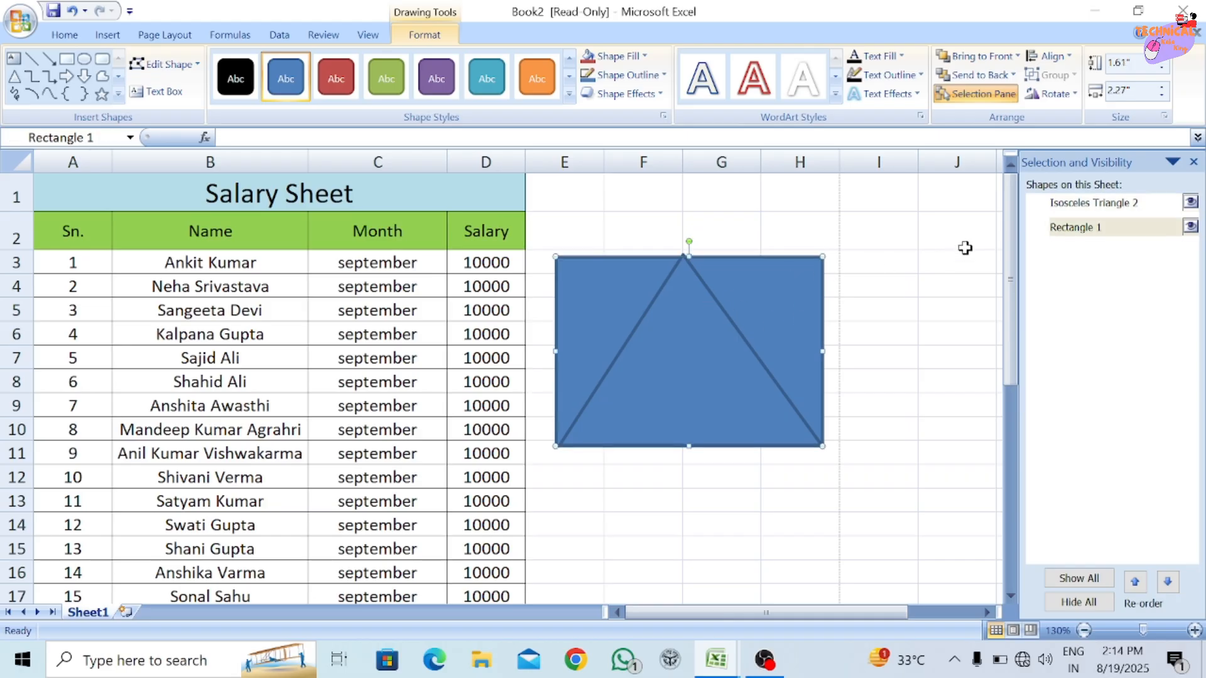
left_click(1102, 205)
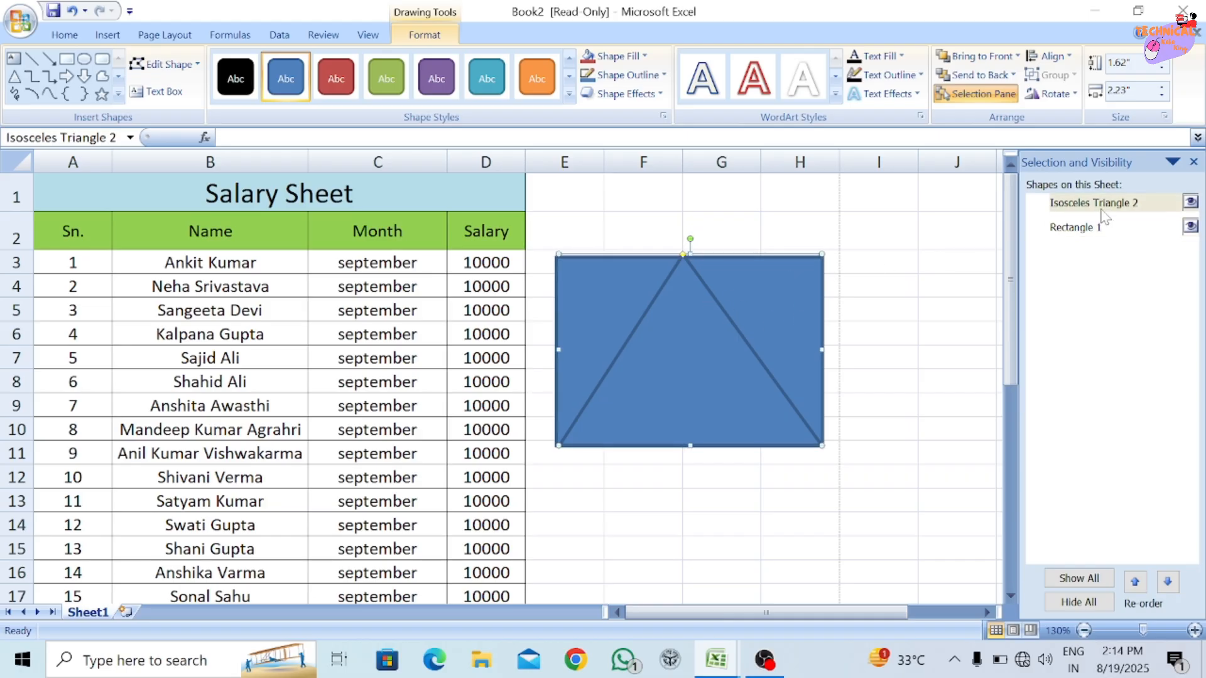
left_click(1107, 232)
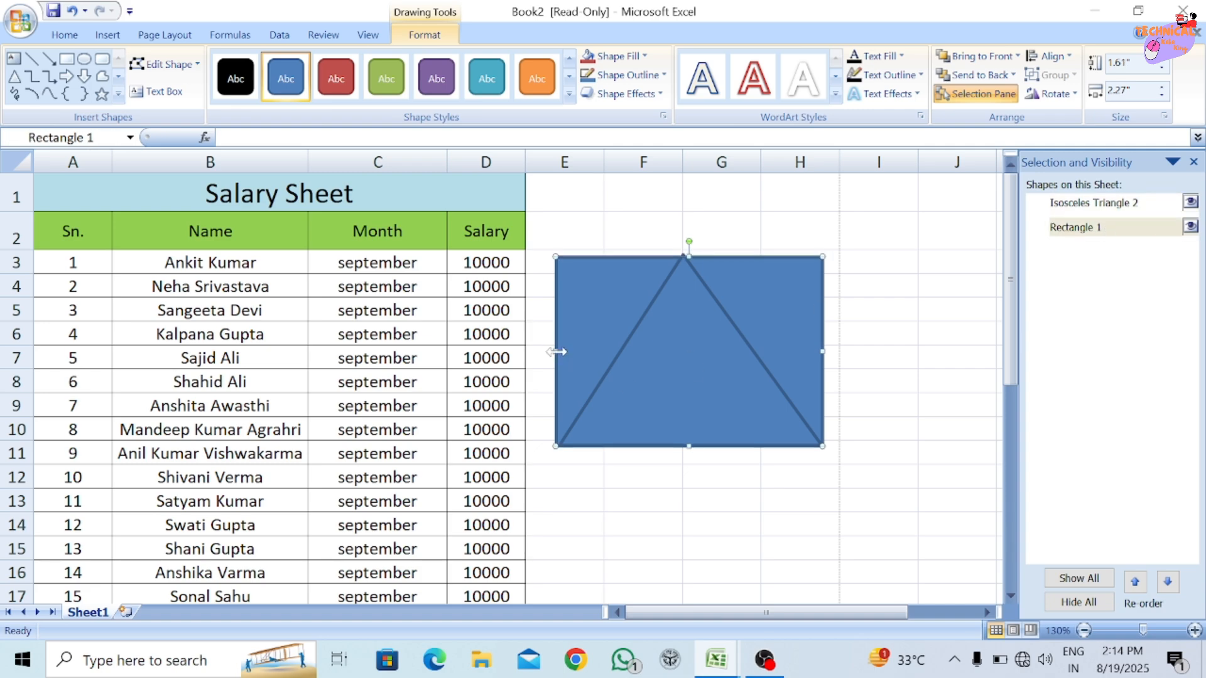
left_click_drag(555, 351, 660, 351)
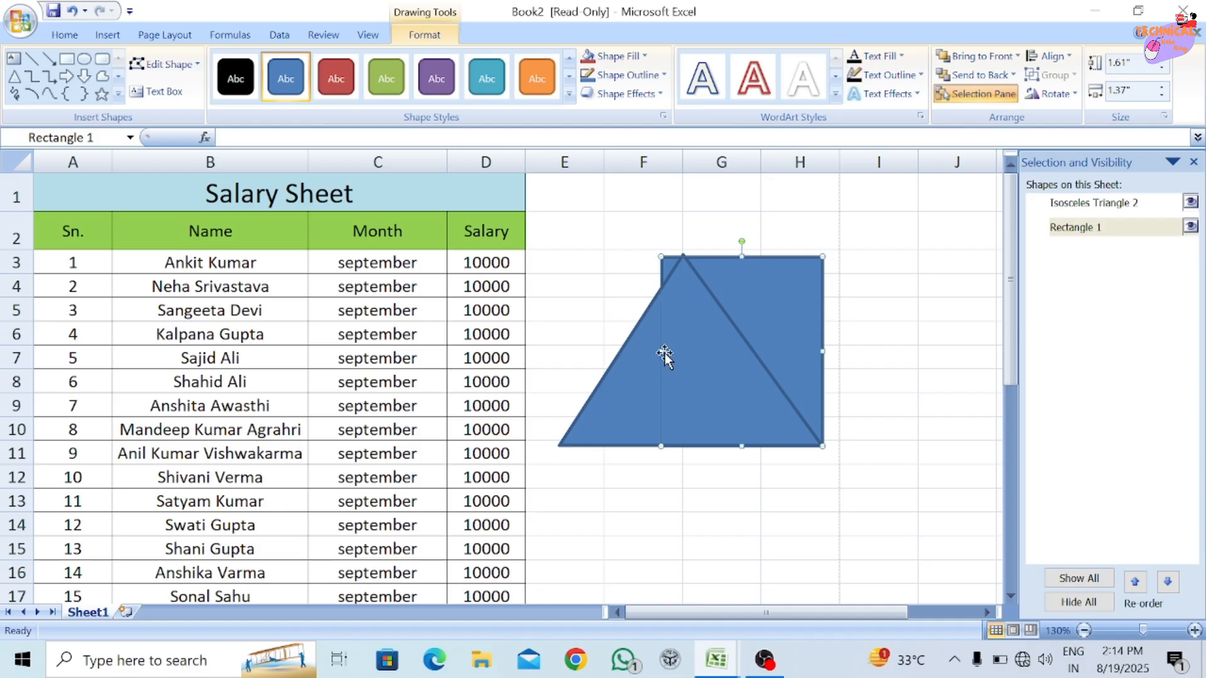
Review the alignment and snapping options for the selected rectangle without applying any.
left_click(229, 35)
left_click(165, 39)
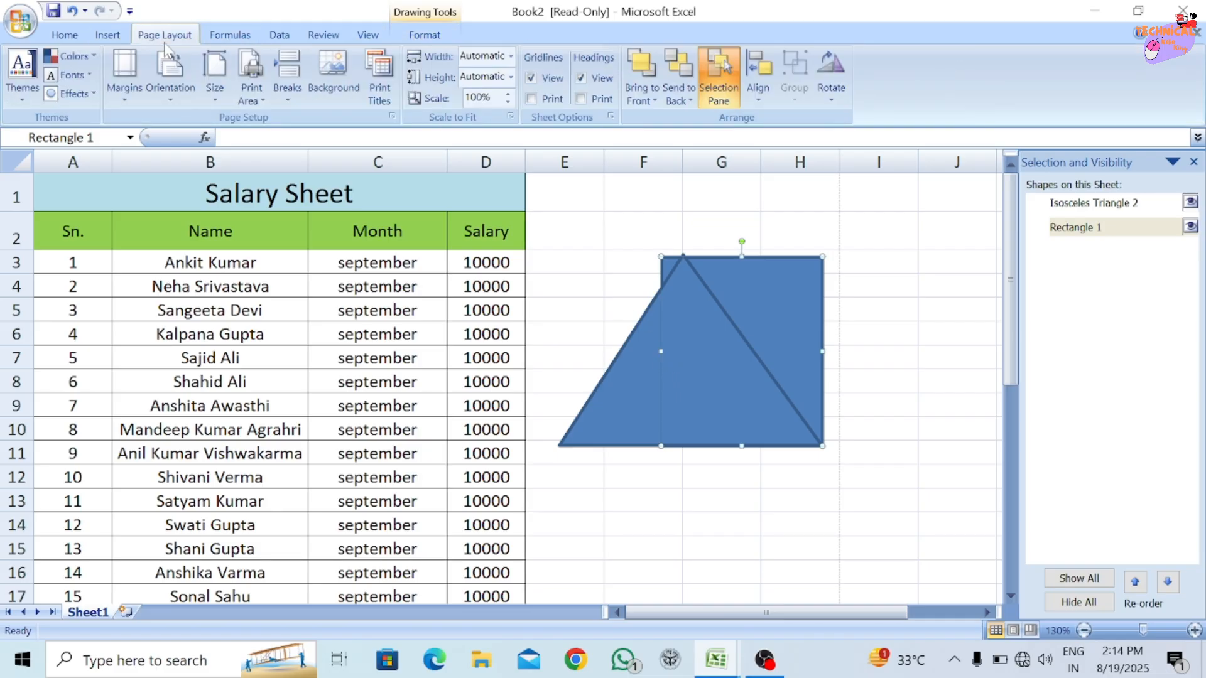
left_click(764, 76)
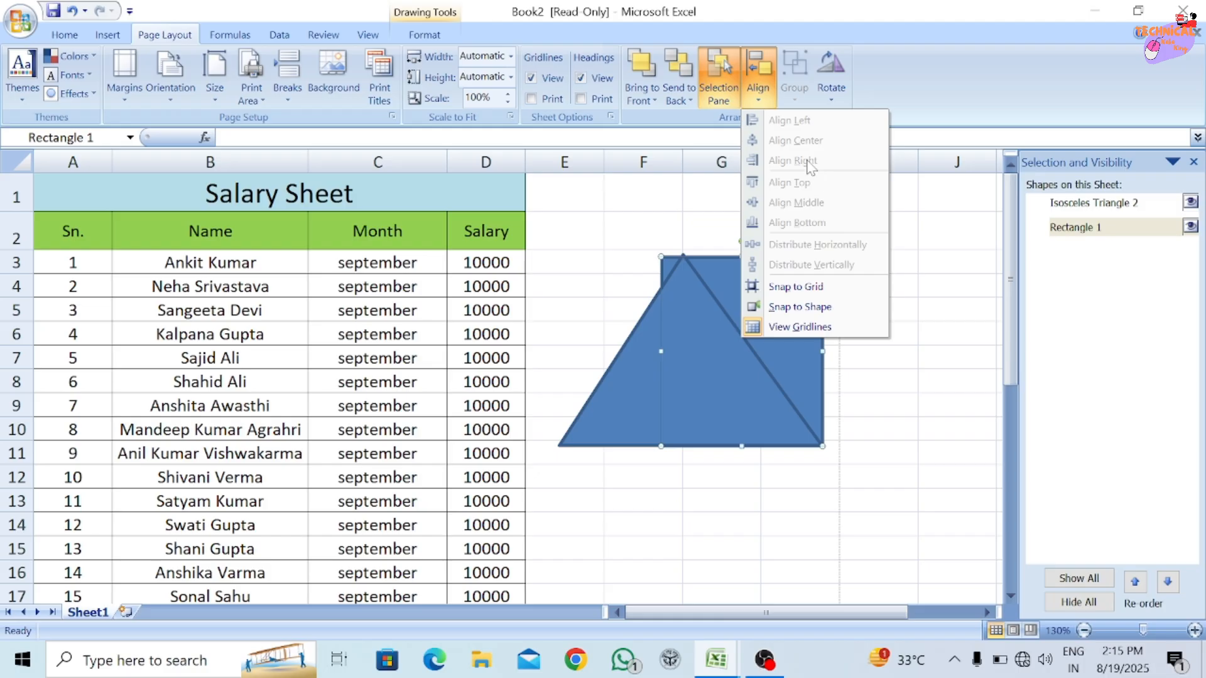
left_click(666, 314)
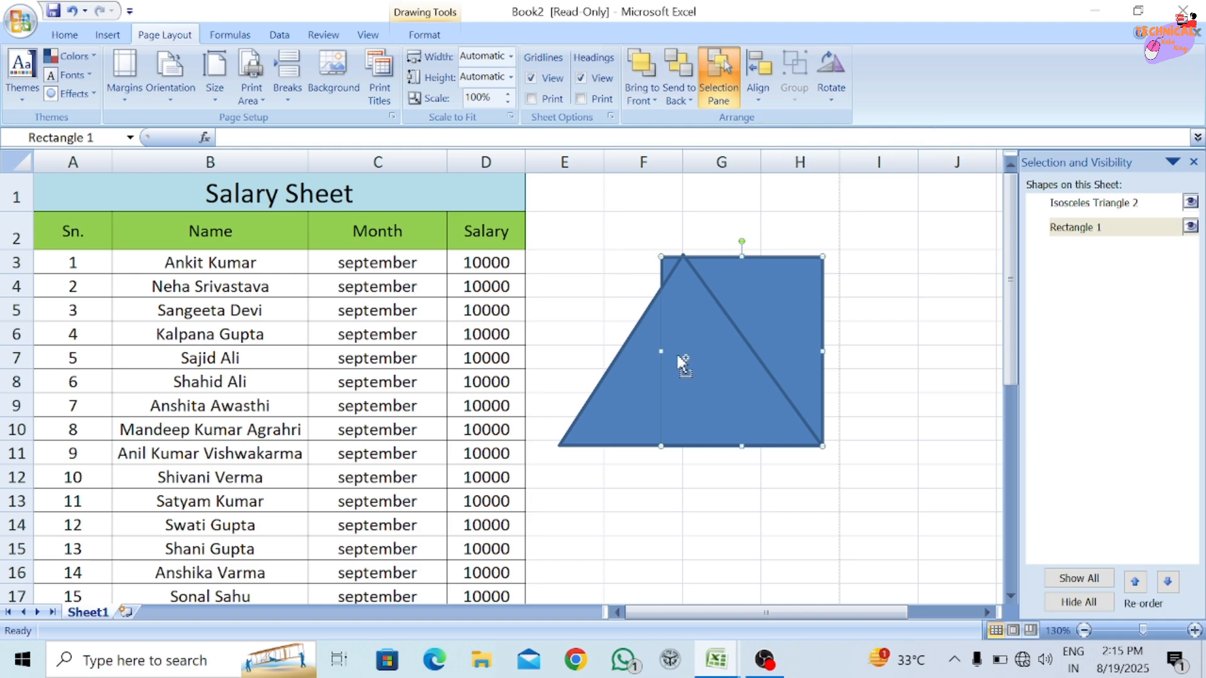
Select the triangle together with the rectangle and review the grouping options for both shapes without applying any.
left_click(643, 374, "ctrl")
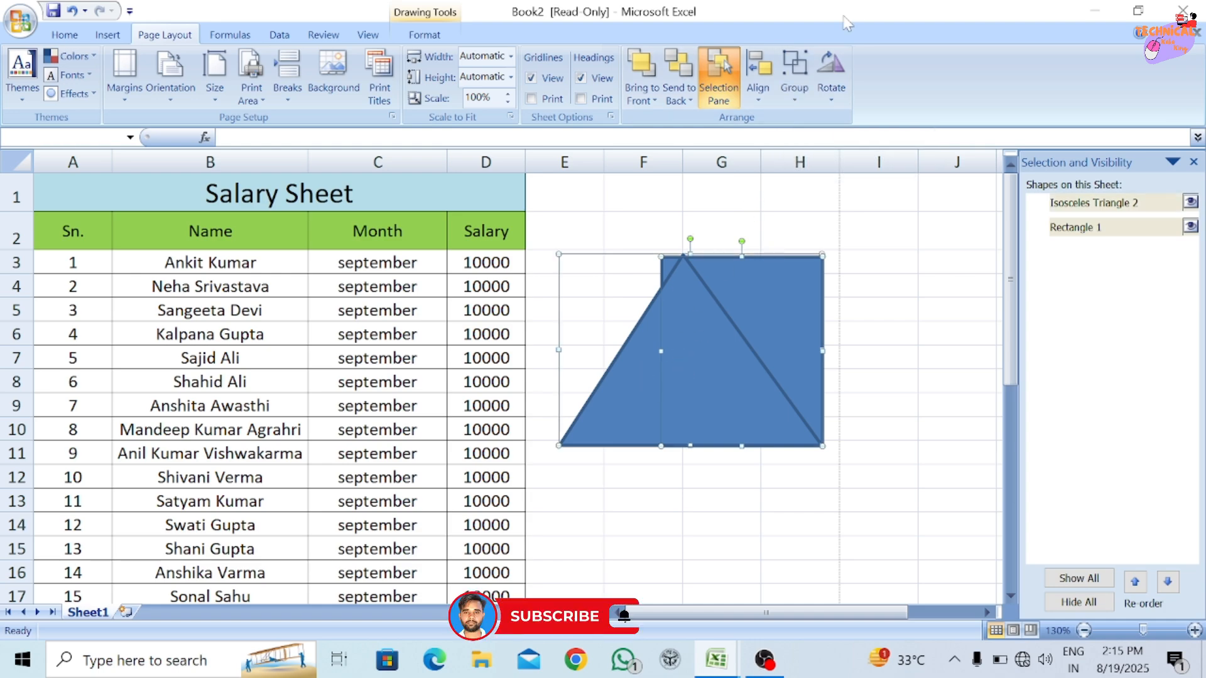
right_click(704, 377)
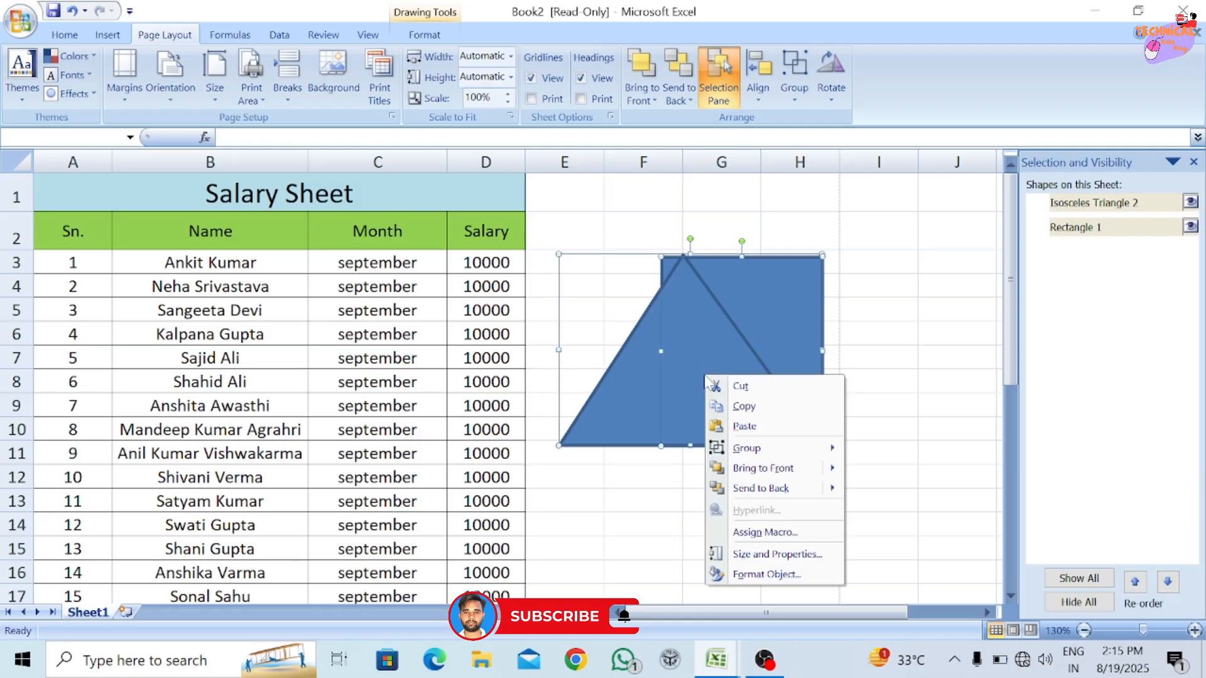
mouse_move(791, 455)
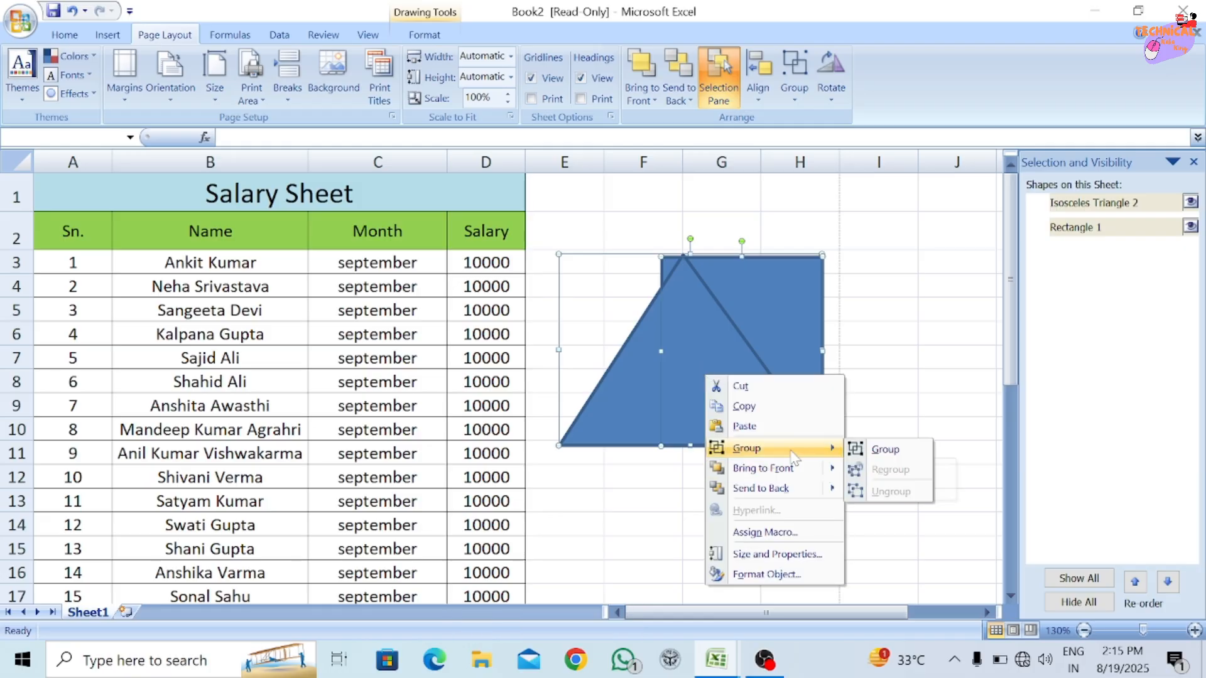
left_click(707, 333)
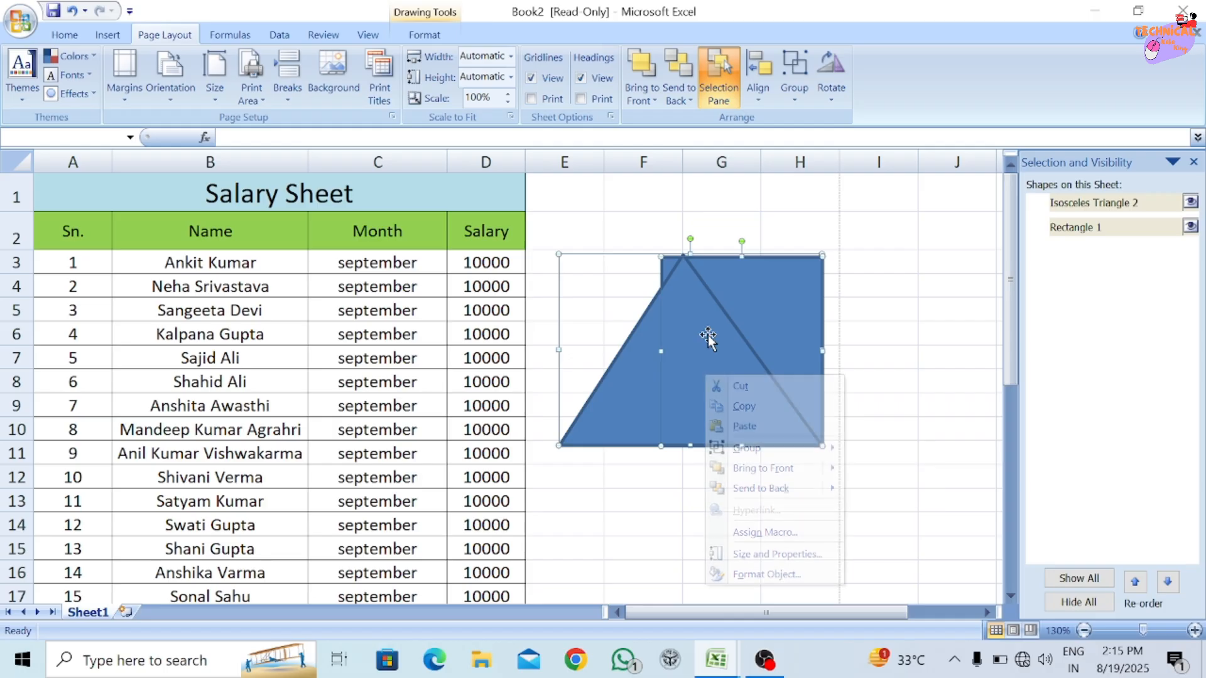
left_click(789, 90)
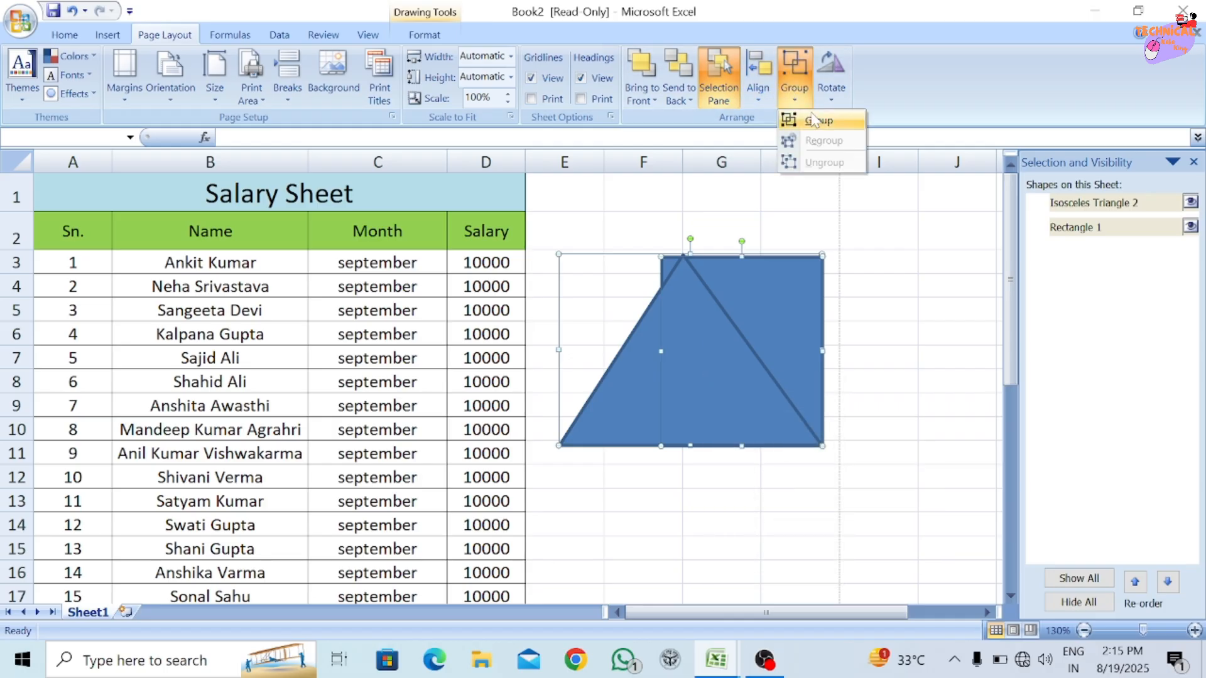
left_click(751, 303)
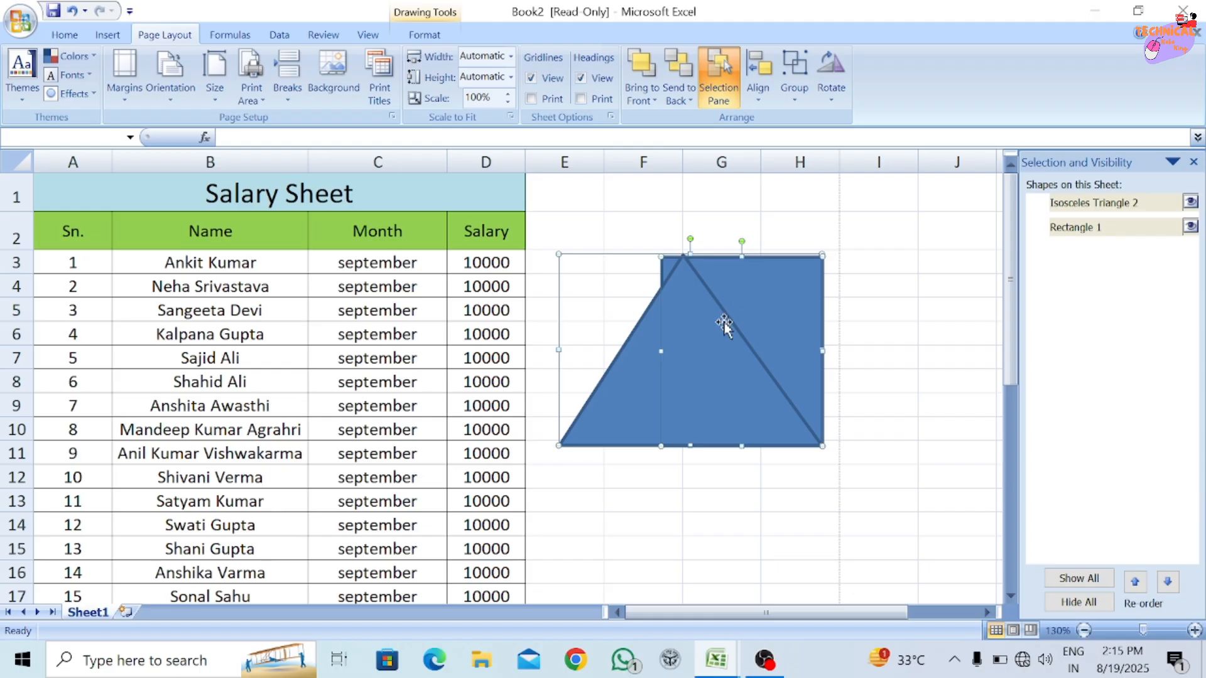
Select only the triangle and preview the rotate and flip options on it.
left_click(682, 343, "ctrl")
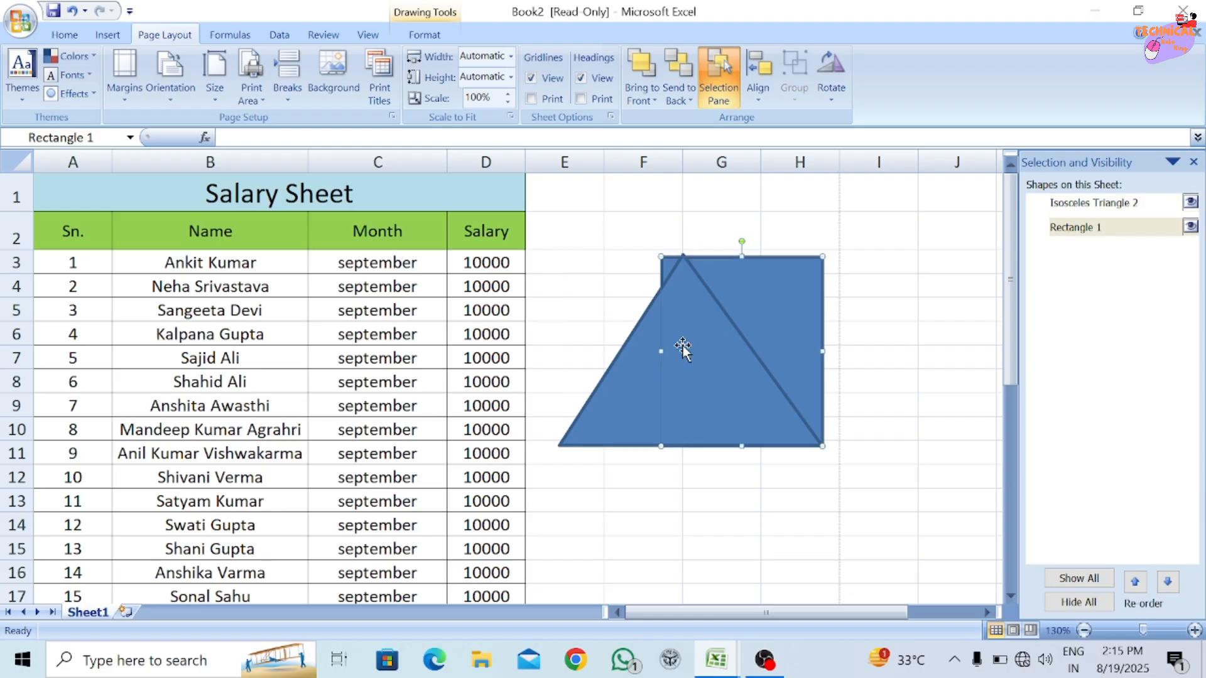
left_click(628, 417)
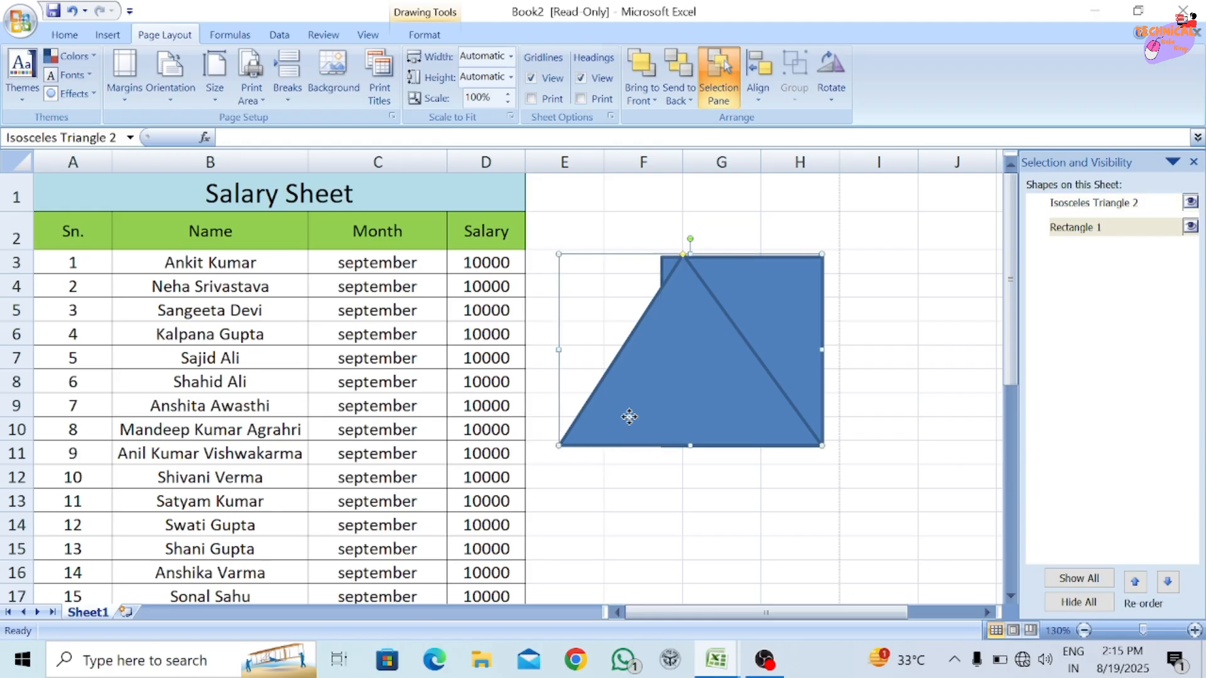
left_click(825, 102)
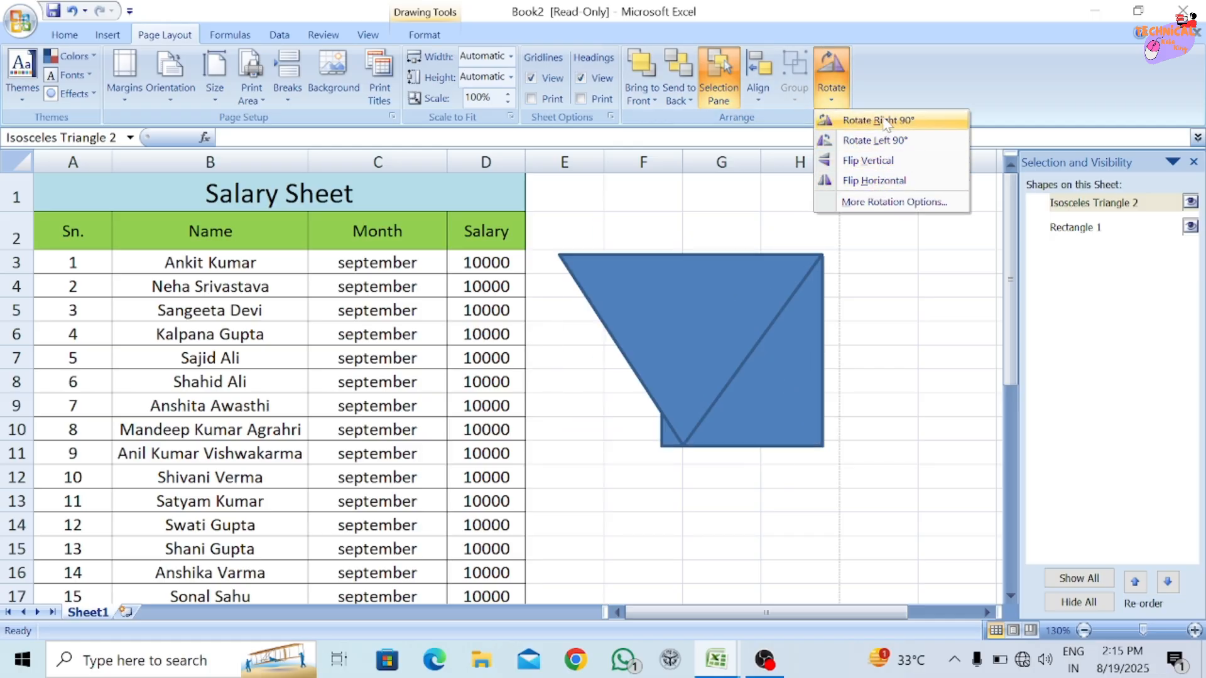
Review the triangle's size and rotation, object positioning and alternative text settings, and close the dialog and the Selection and Visibility pane.
left_click(886, 204)
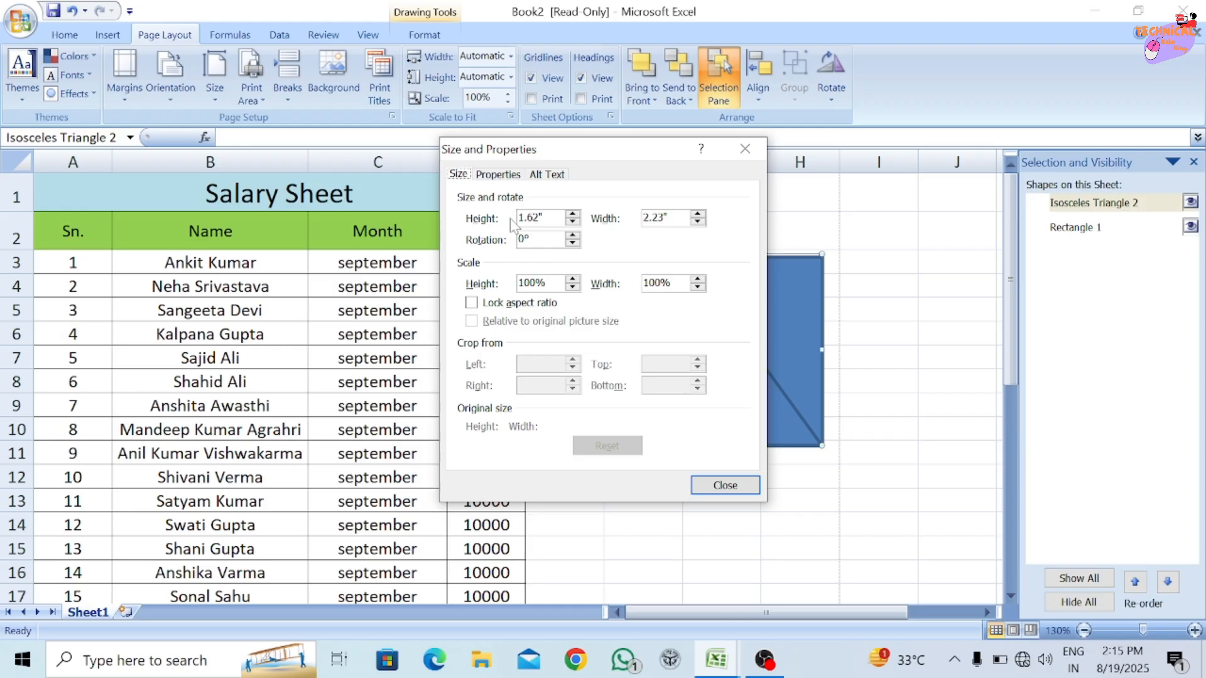
left_click(499, 178)
key("Tab")
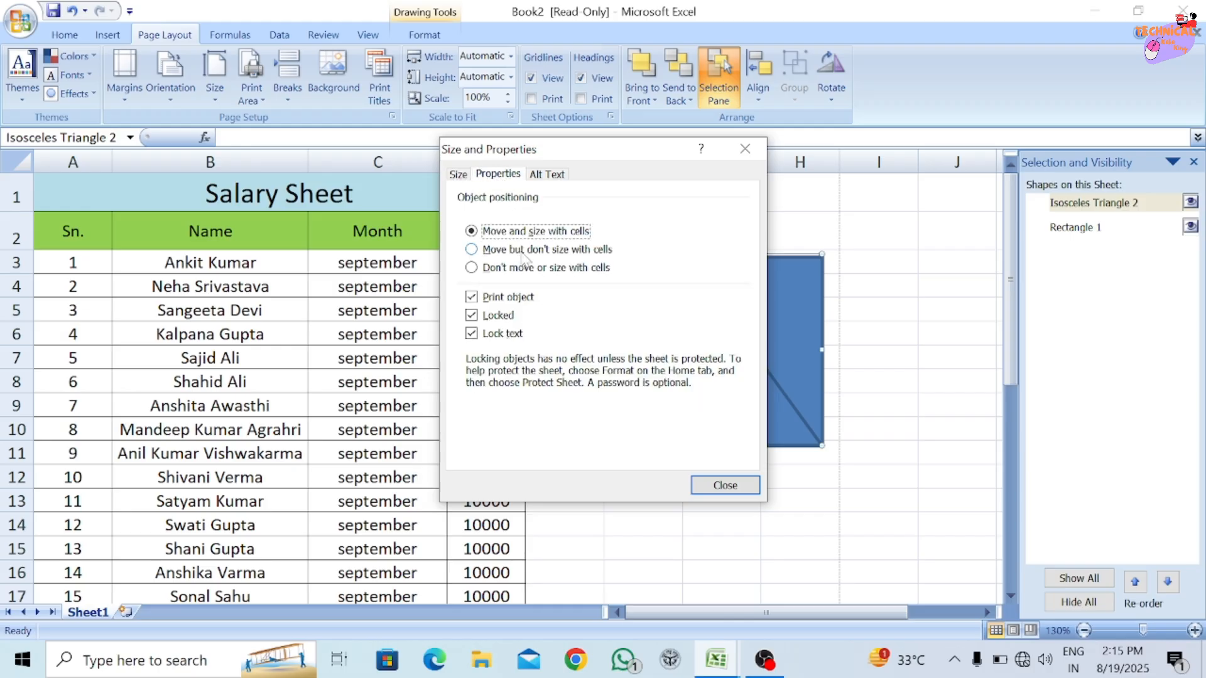
left_click(547, 175)
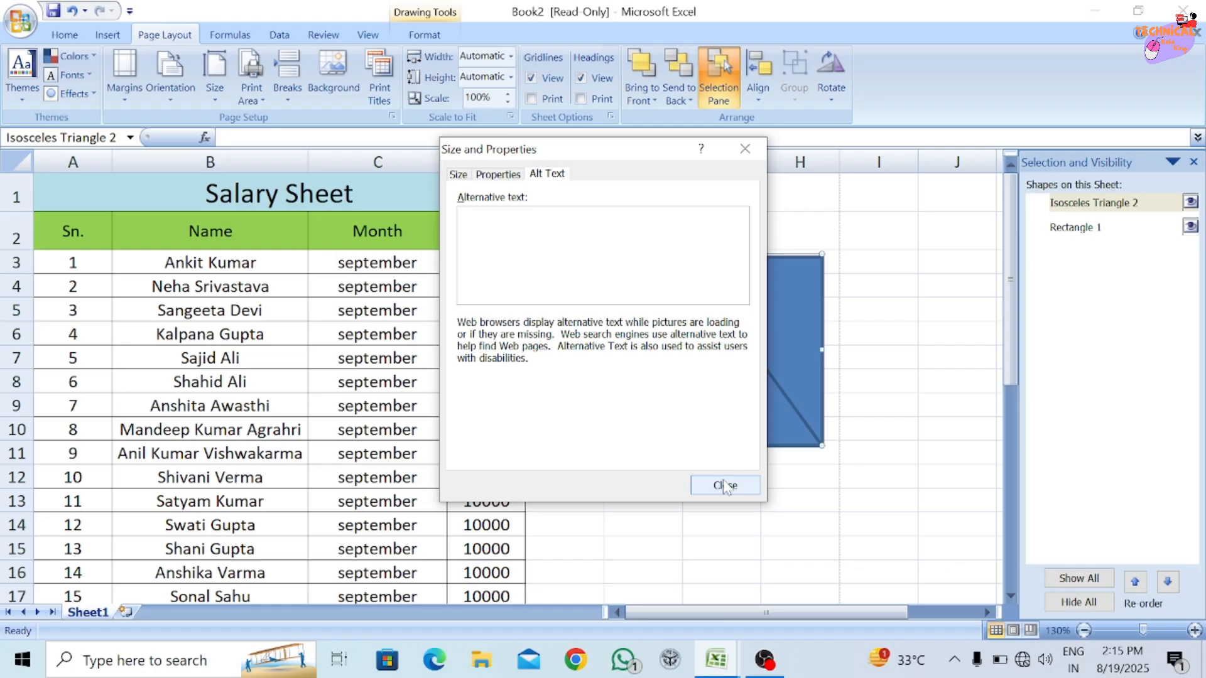
left_click(746, 149)
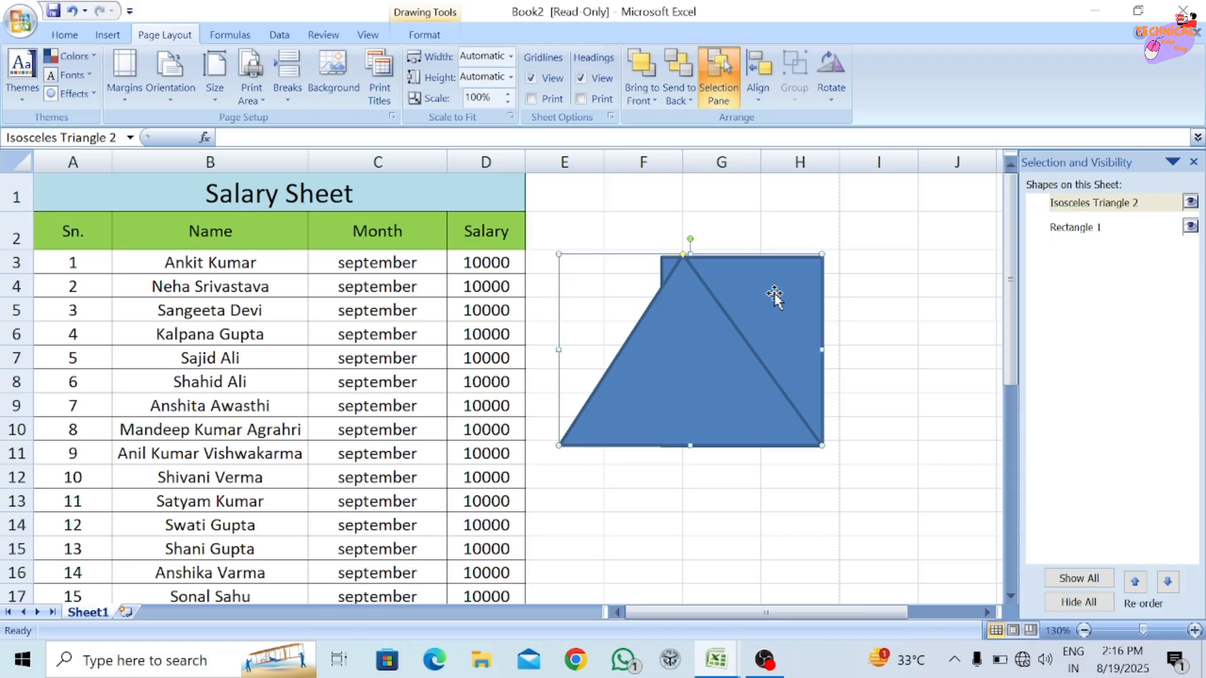
left_click(1194, 163)
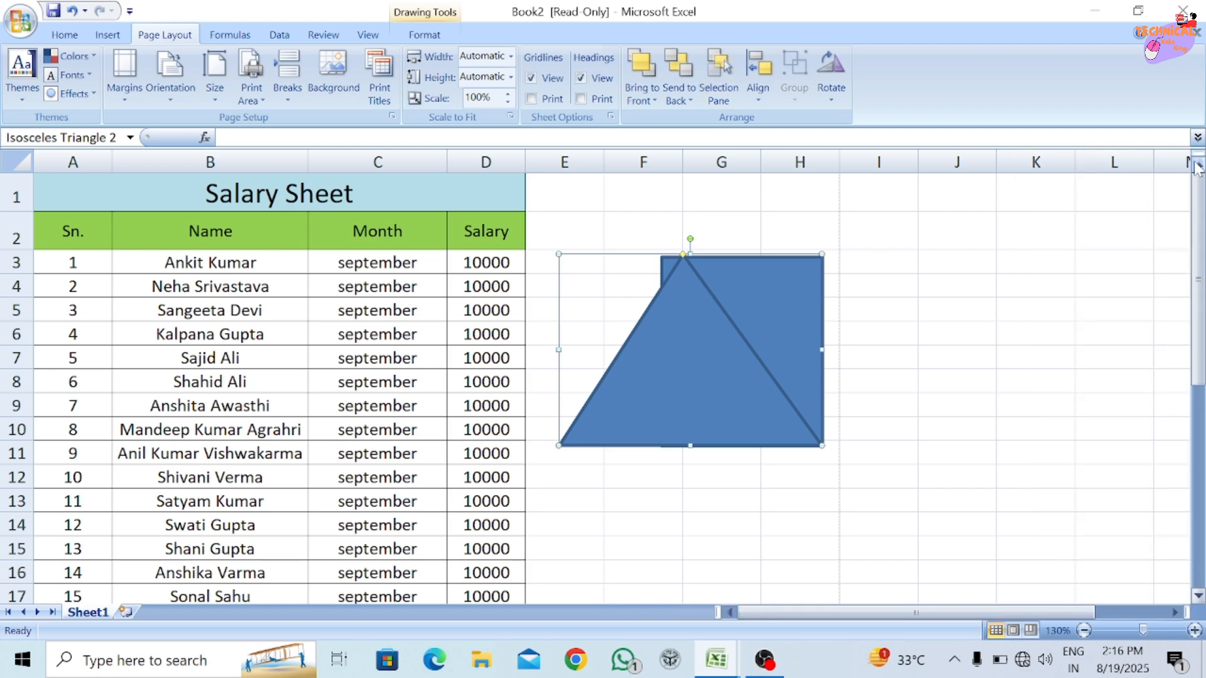